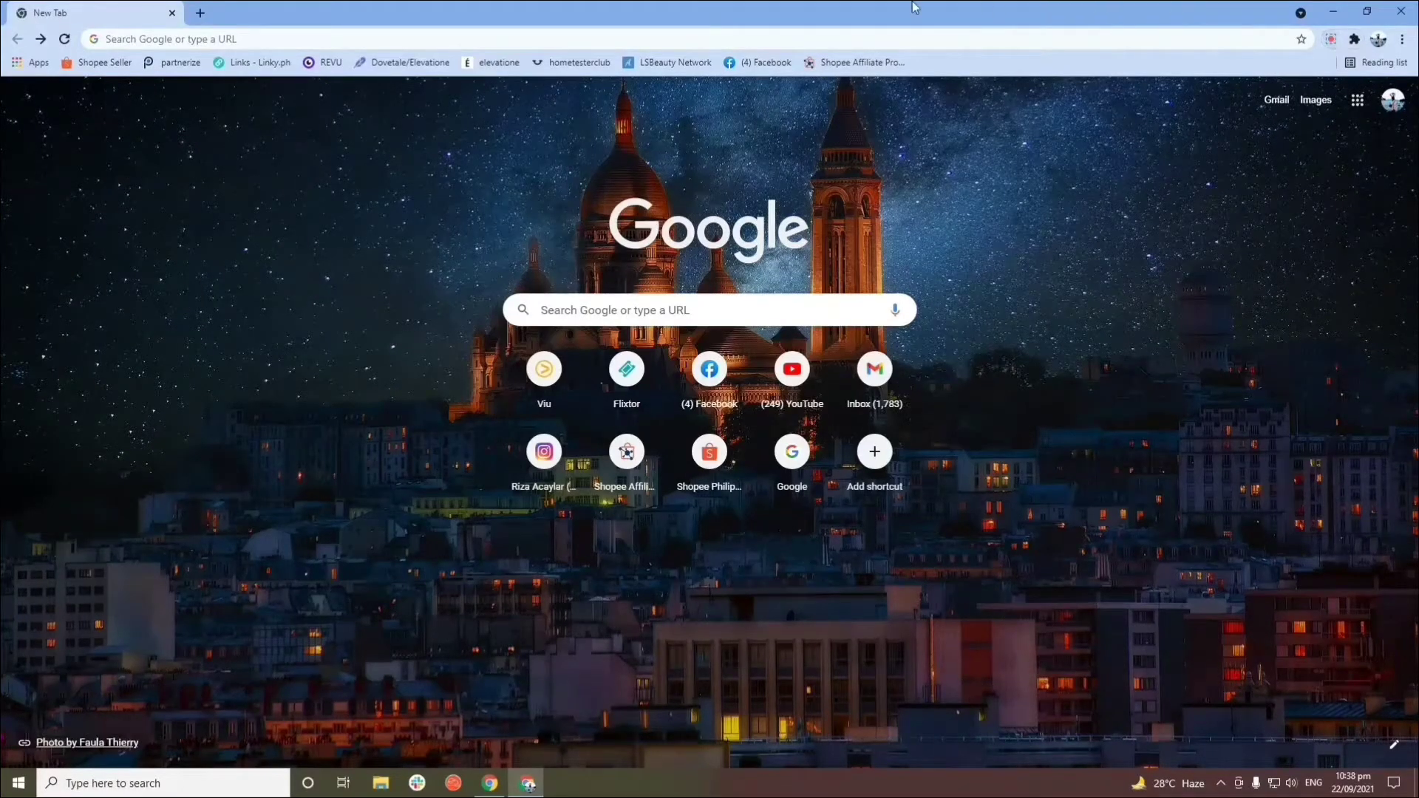
# Load the kaojao.com website
pyautogui.click(785, 31)
pyautogui.write('k')
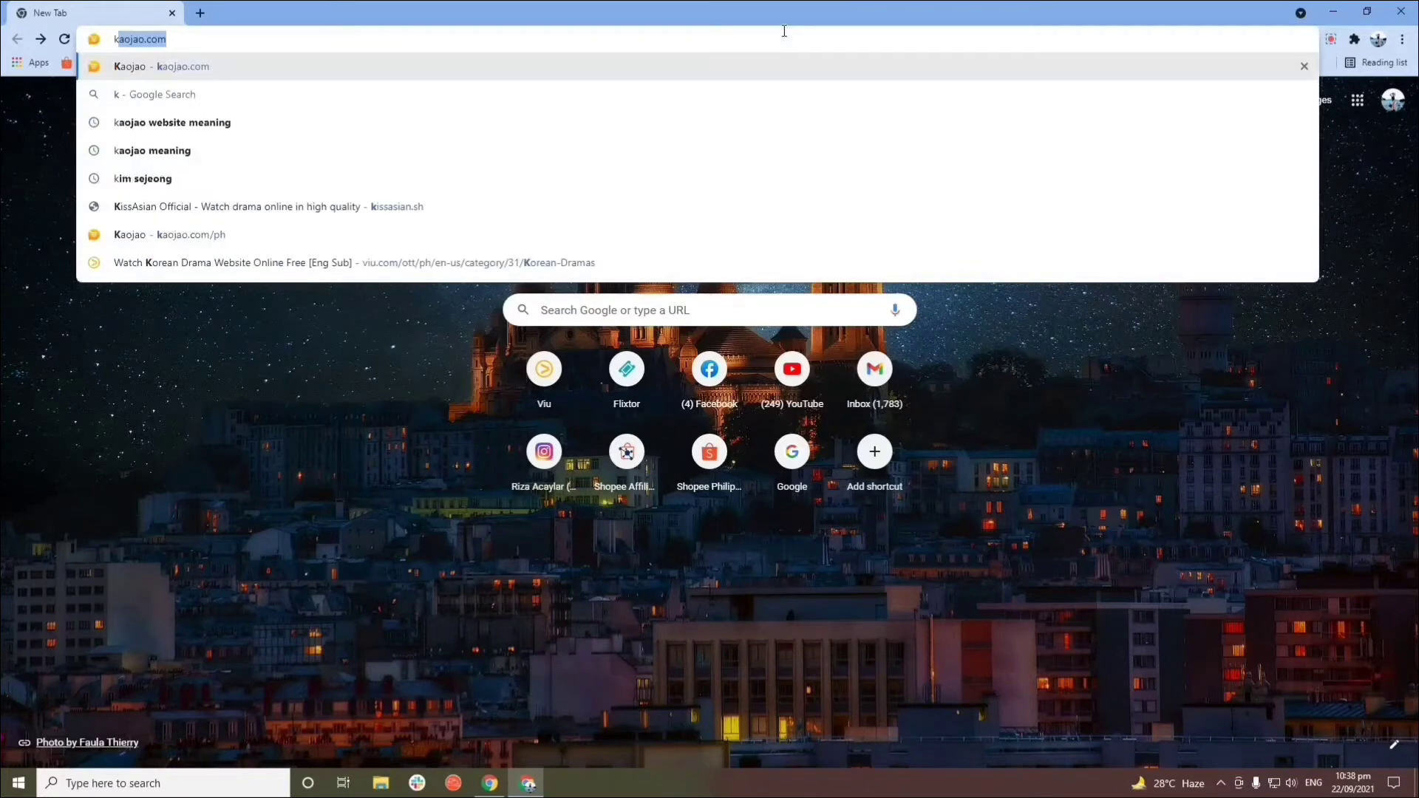
pyautogui.write('aojao.com')
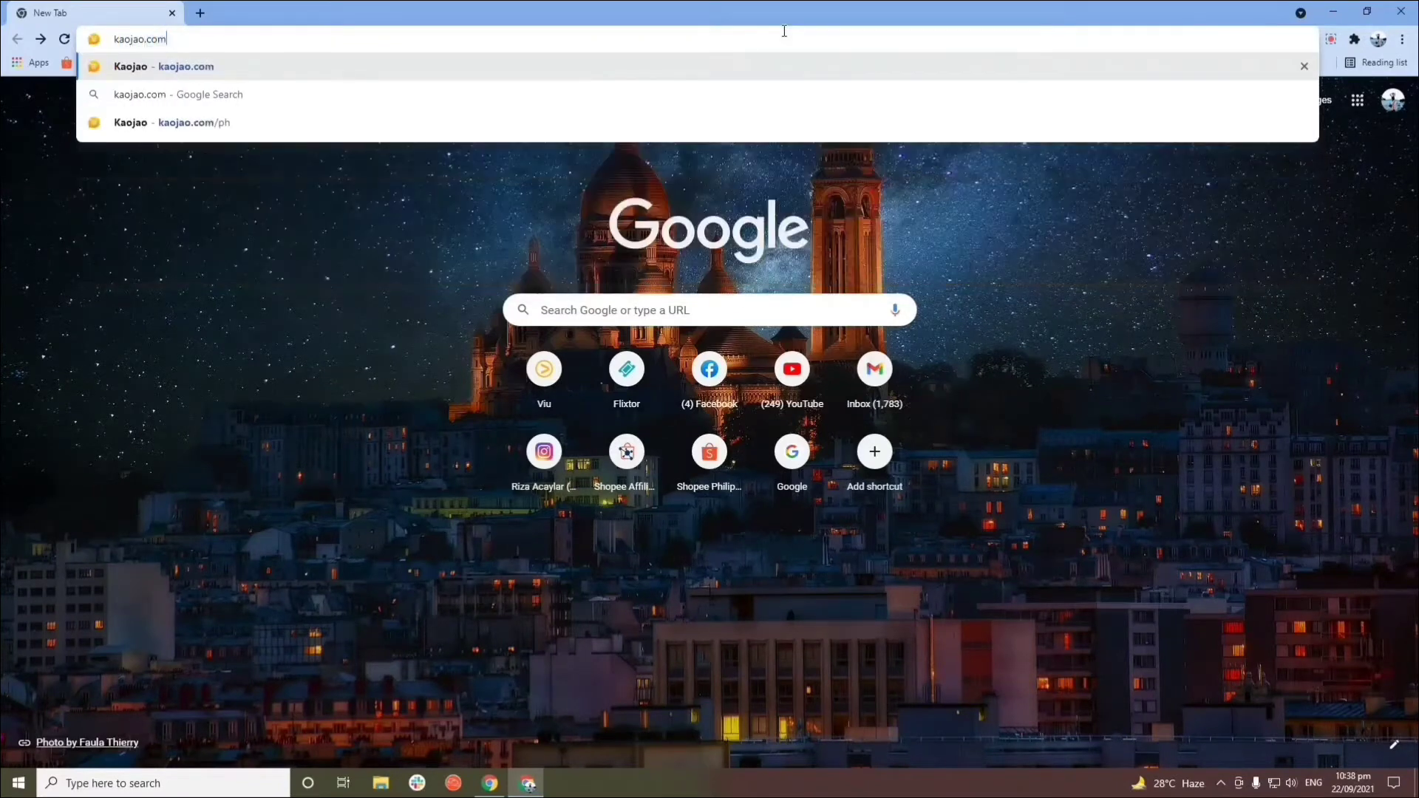
pyautogui.press('Return')
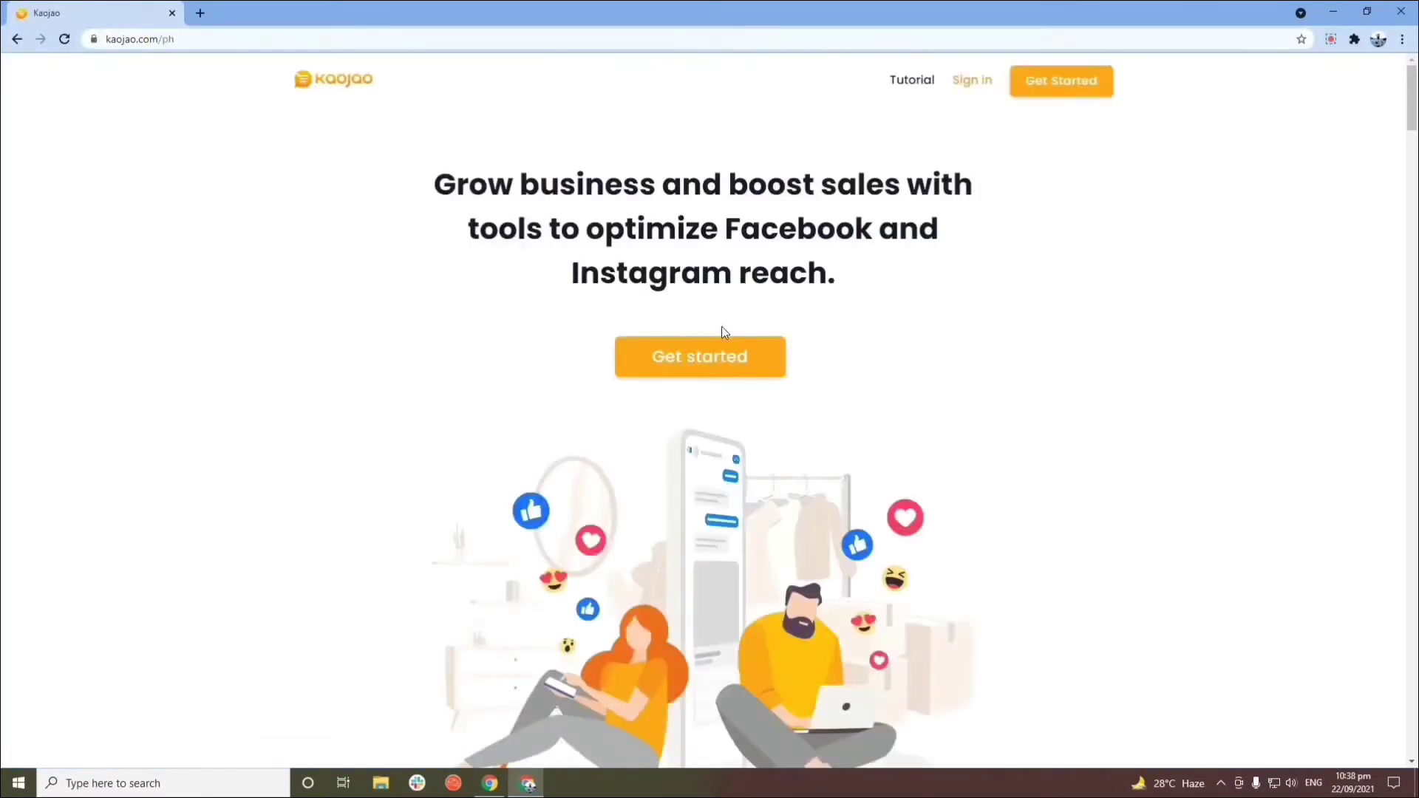
# Sign up with Facebook and approve the page permissions Kaojao requests
pyautogui.click(708, 361)
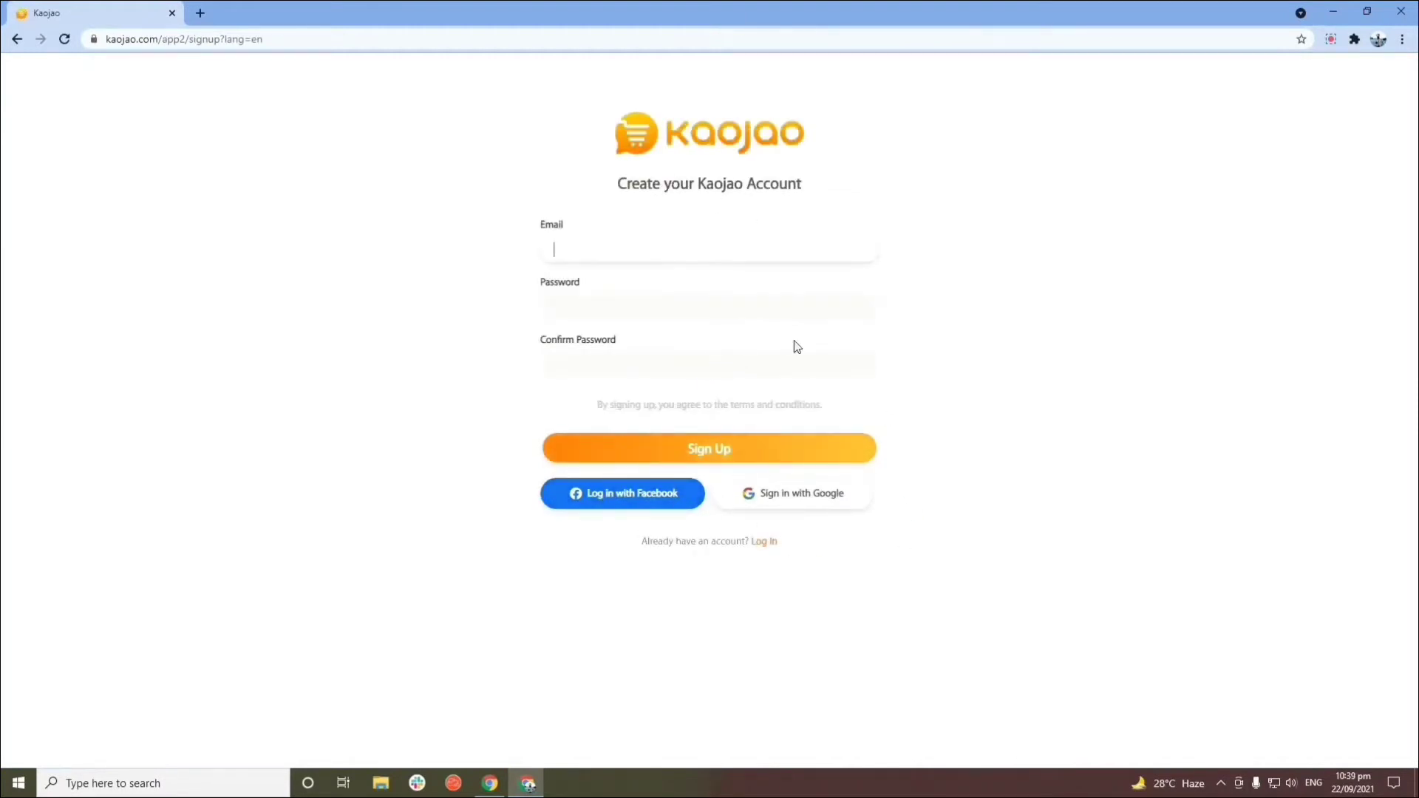
pyautogui.click(651, 497)
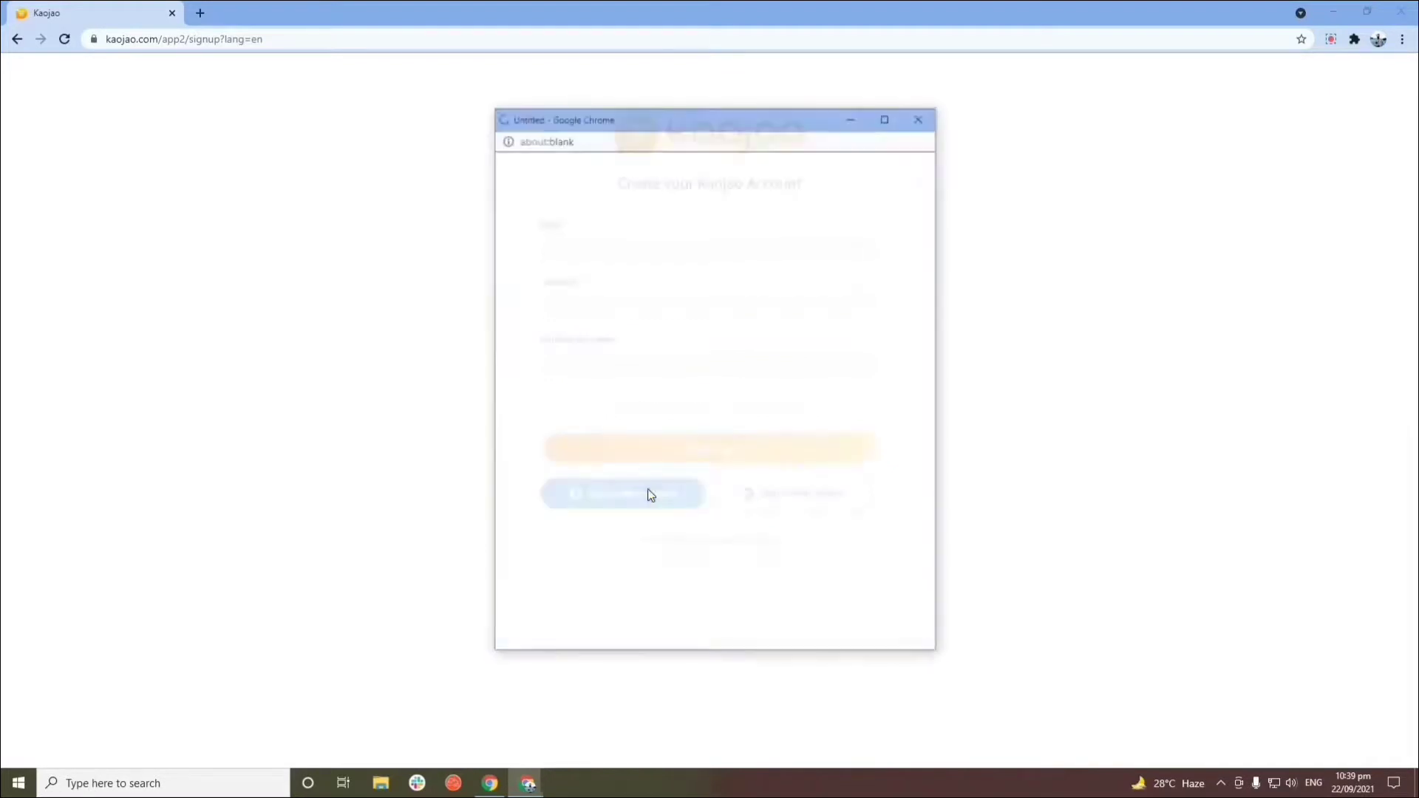
pyautogui.click(725, 432)
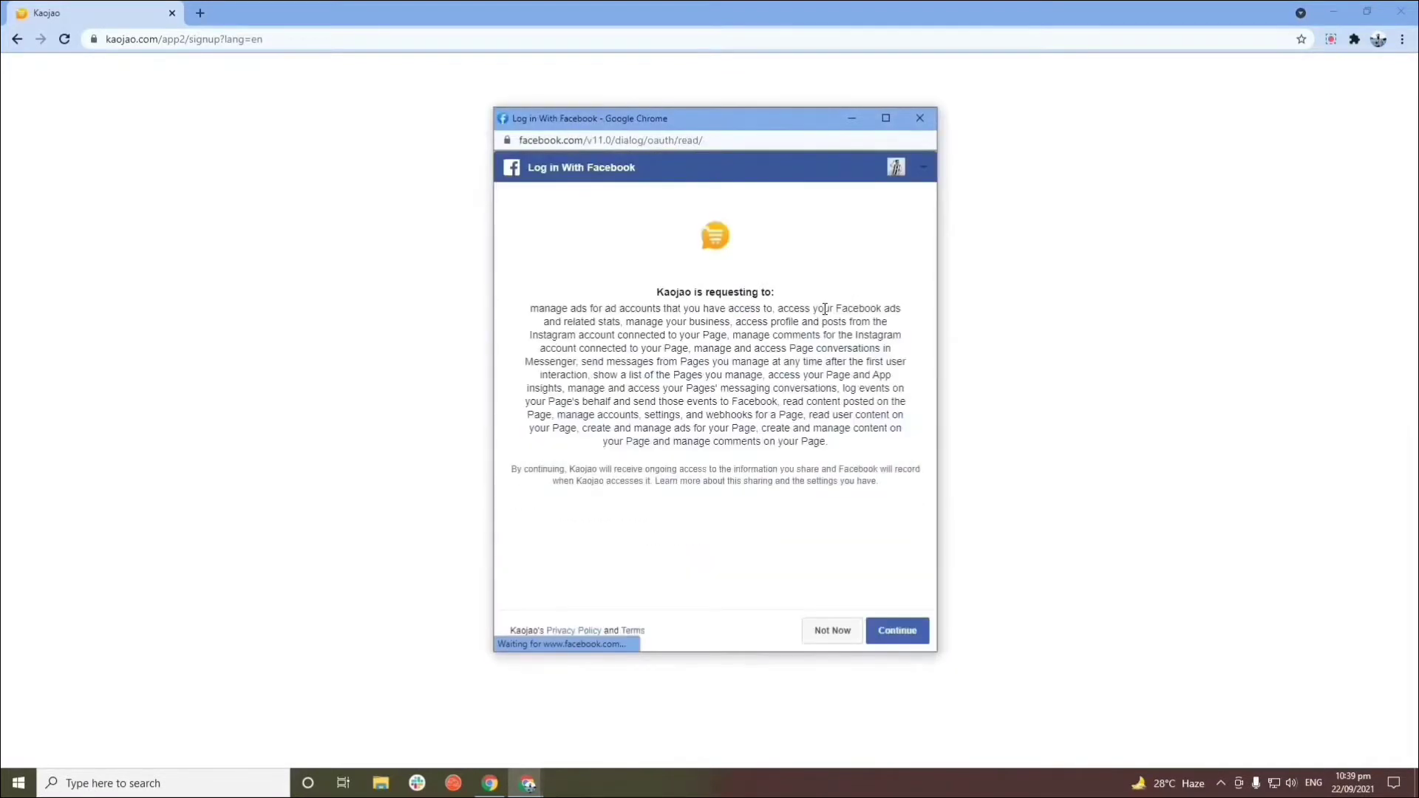
pyautogui.click(908, 633)
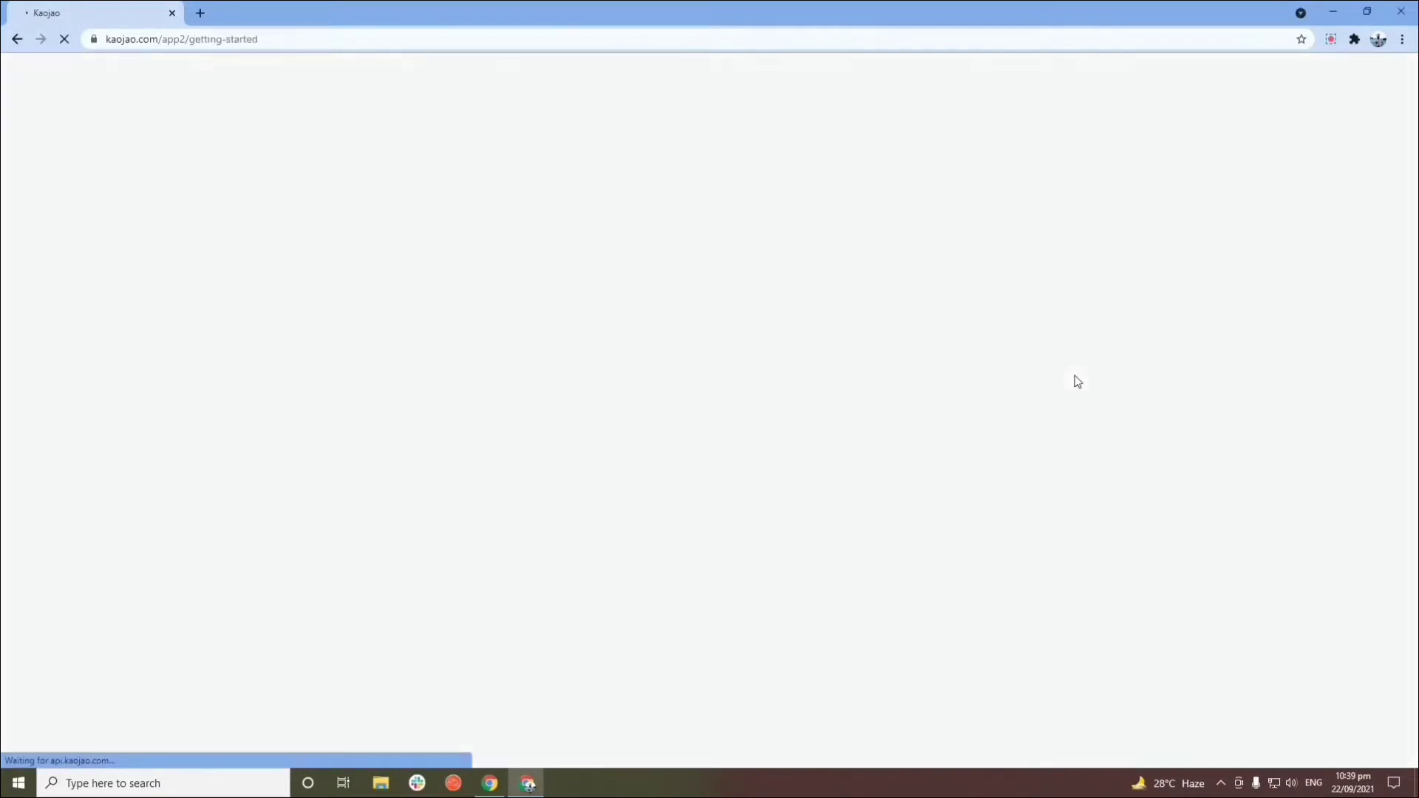
# Connect the Aesthetic Shopee Finds - Budol Links page and finish setup to reach the shops list
pyautogui.click(671, 238)
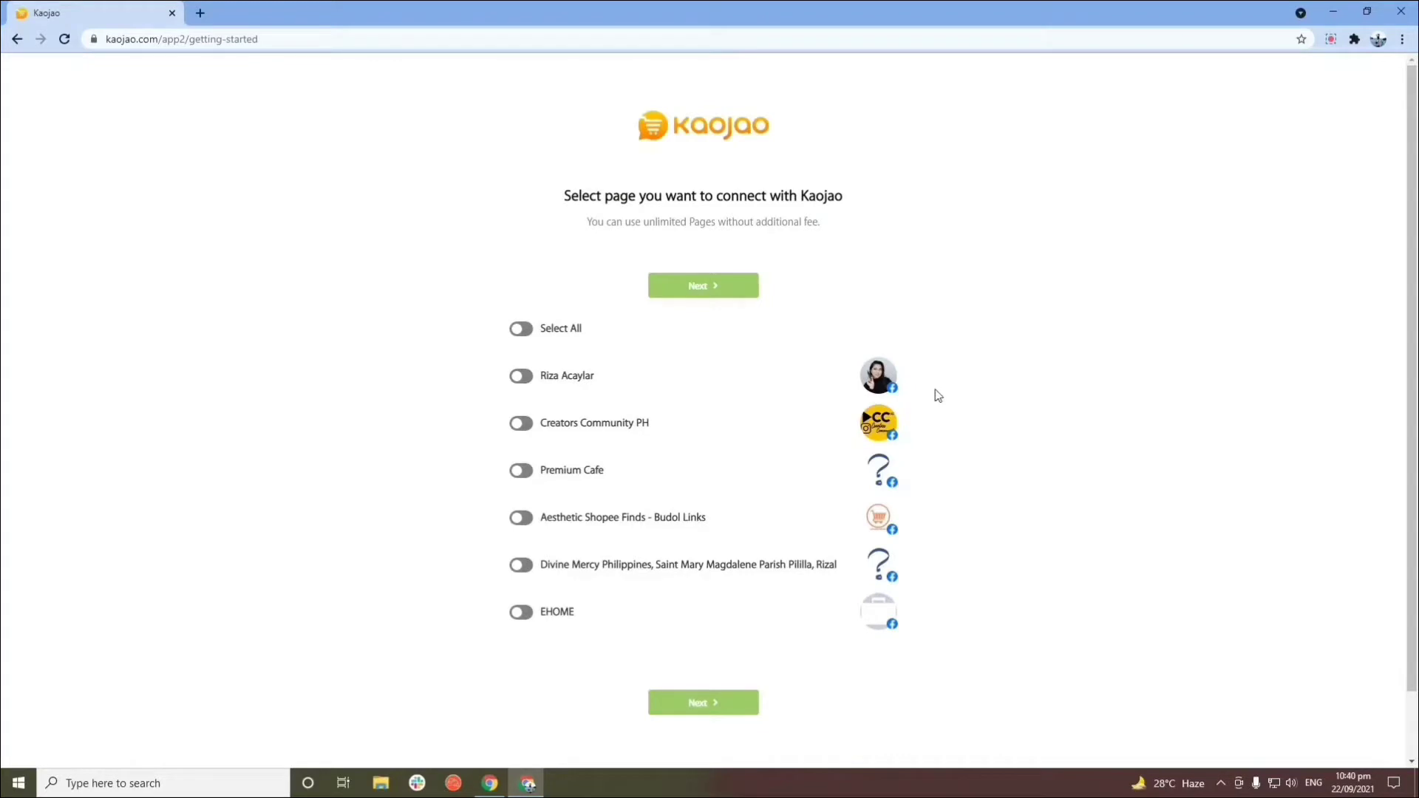
pyautogui.click(521, 519)
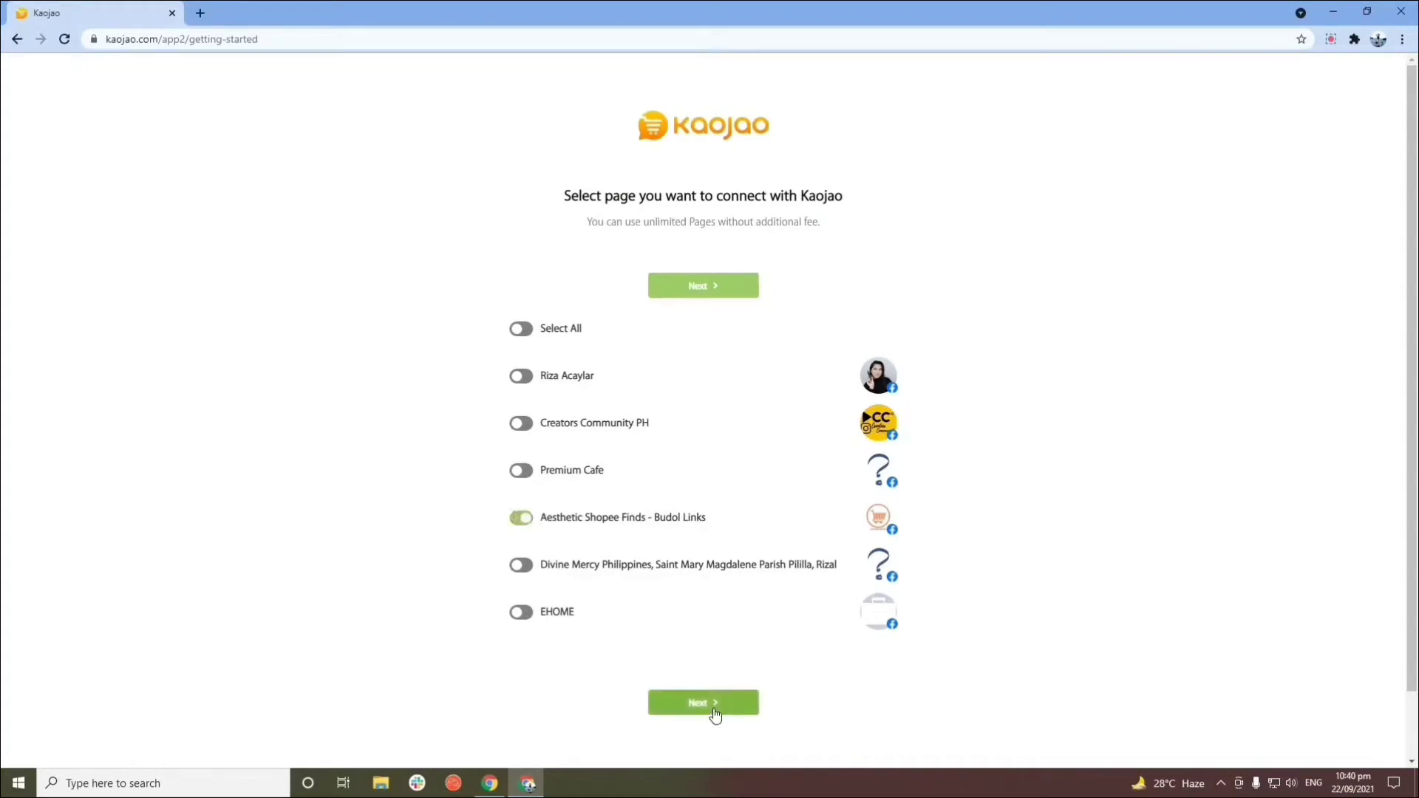
pyautogui.click(712, 708)
pyautogui.click(708, 392)
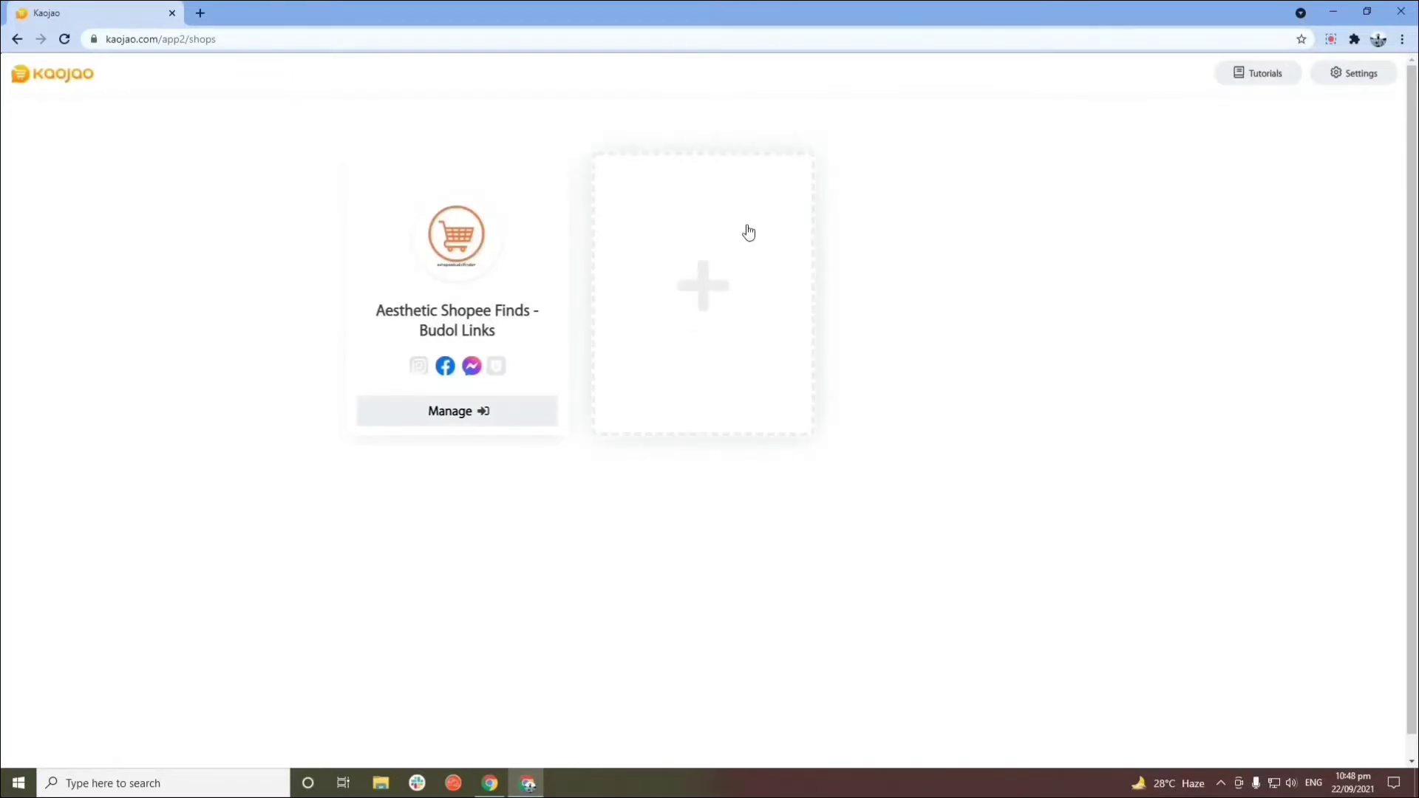
# Open Shop Setup via Manage on the Aesthetic Shopee Finds - Budol Links shop card
pyautogui.click(451, 412)
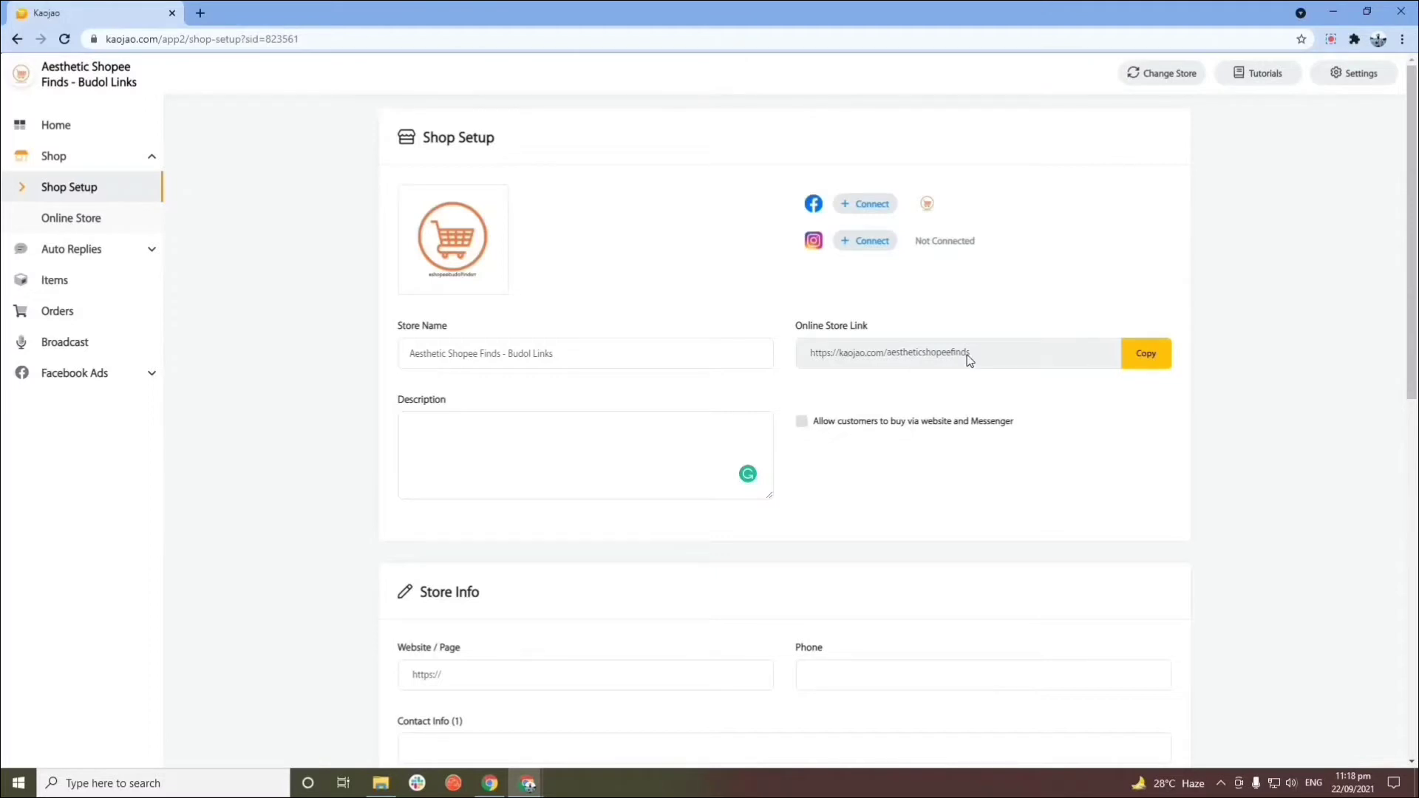
# Set the description to 'SULIT SHOPEE FINDS LINK HERE!' and allow buying via website and Messenger
pyautogui.click(651, 439)
pyautogui.write('SULIT SHOPEE FINDS ')
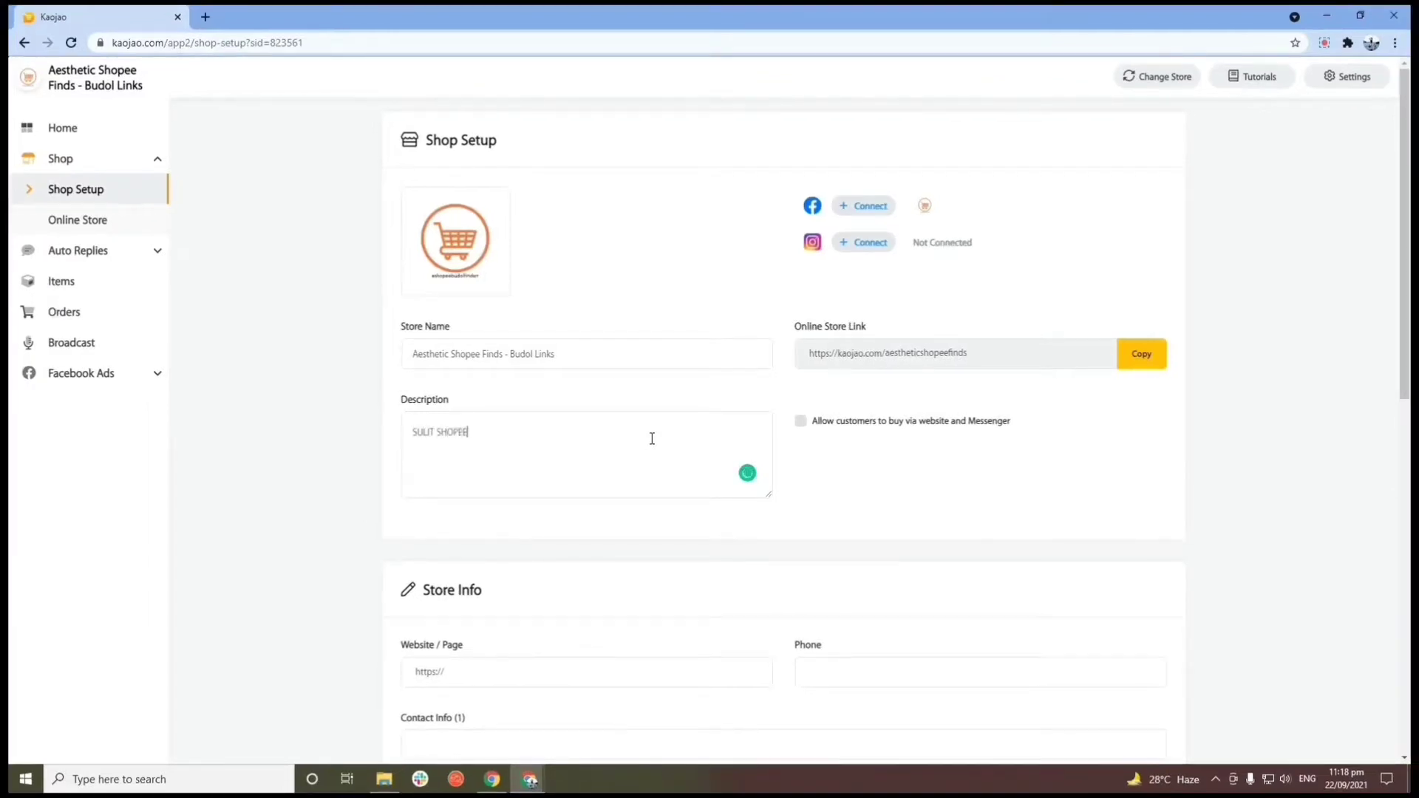
pyautogui.write('LINK HERE!')
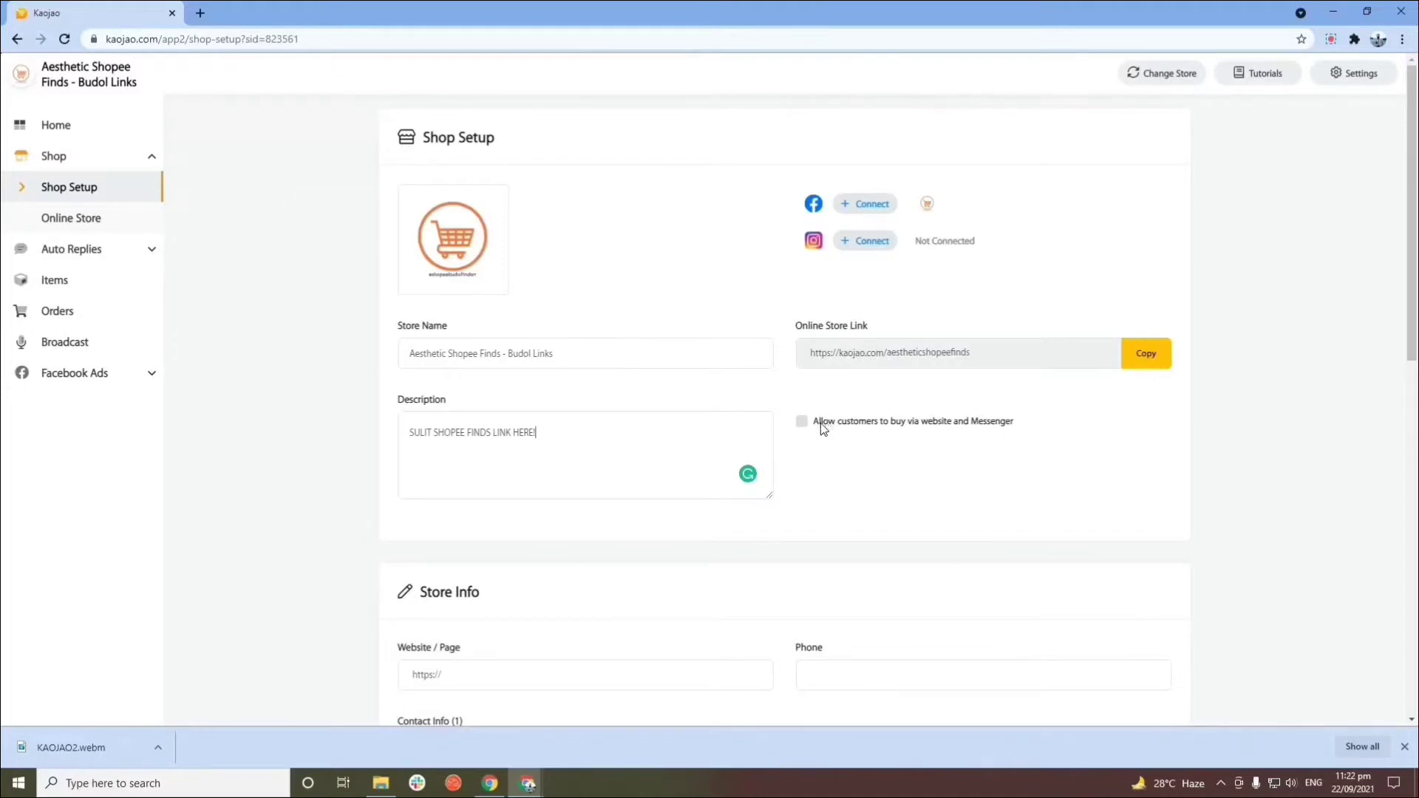
pyautogui.click(802, 423)
pyautogui.click(803, 421)
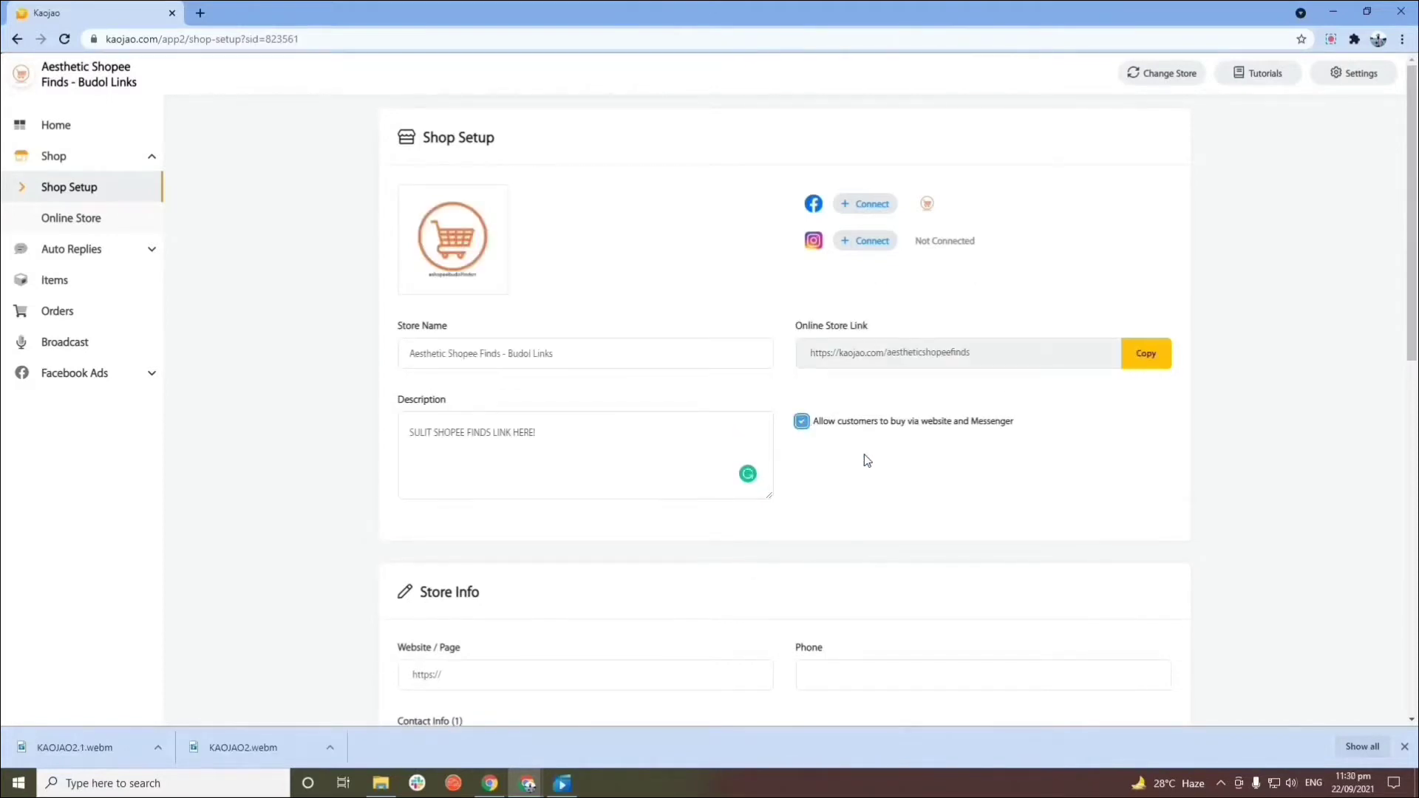
pyautogui.scroll(-5, 865, 455)
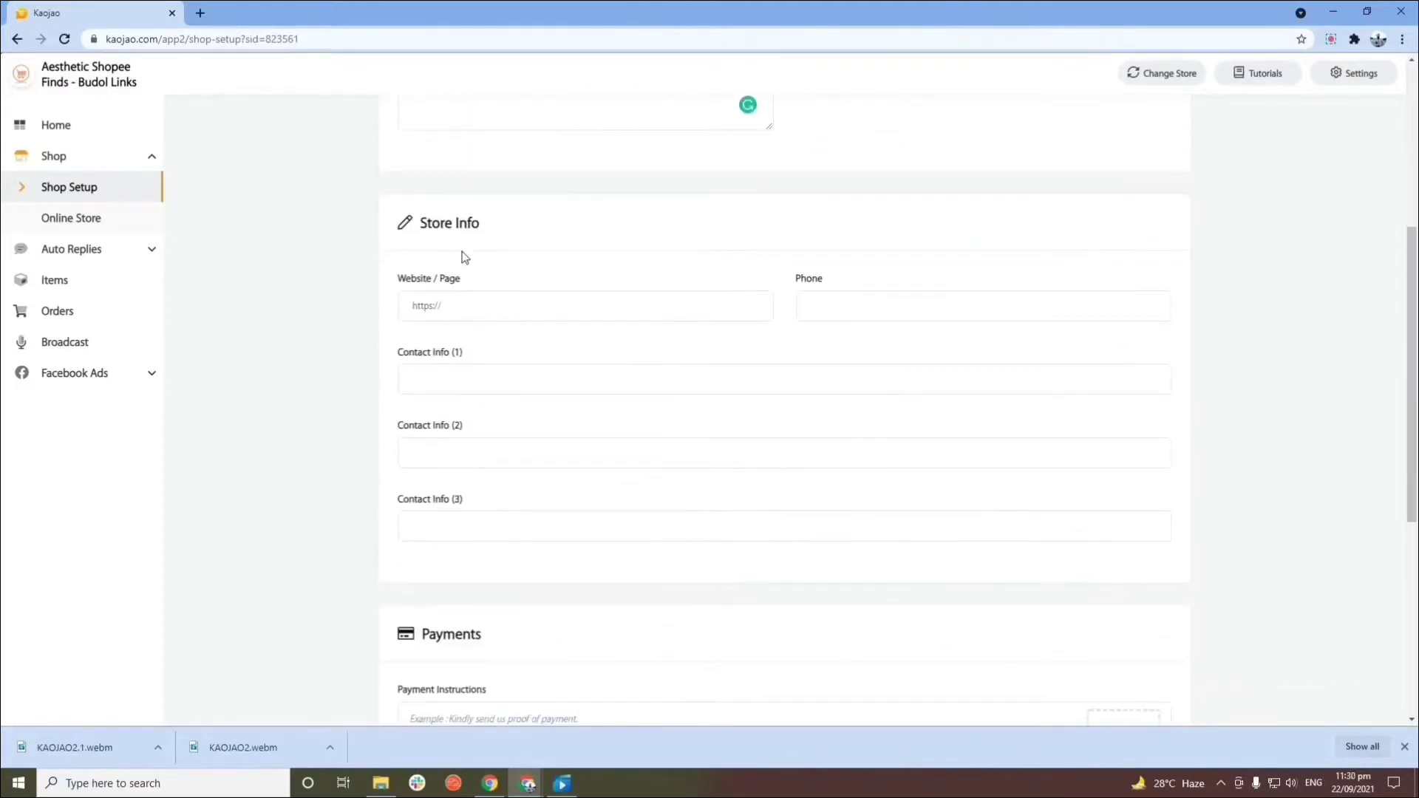
pyautogui.scroll(-1, 465, 256)
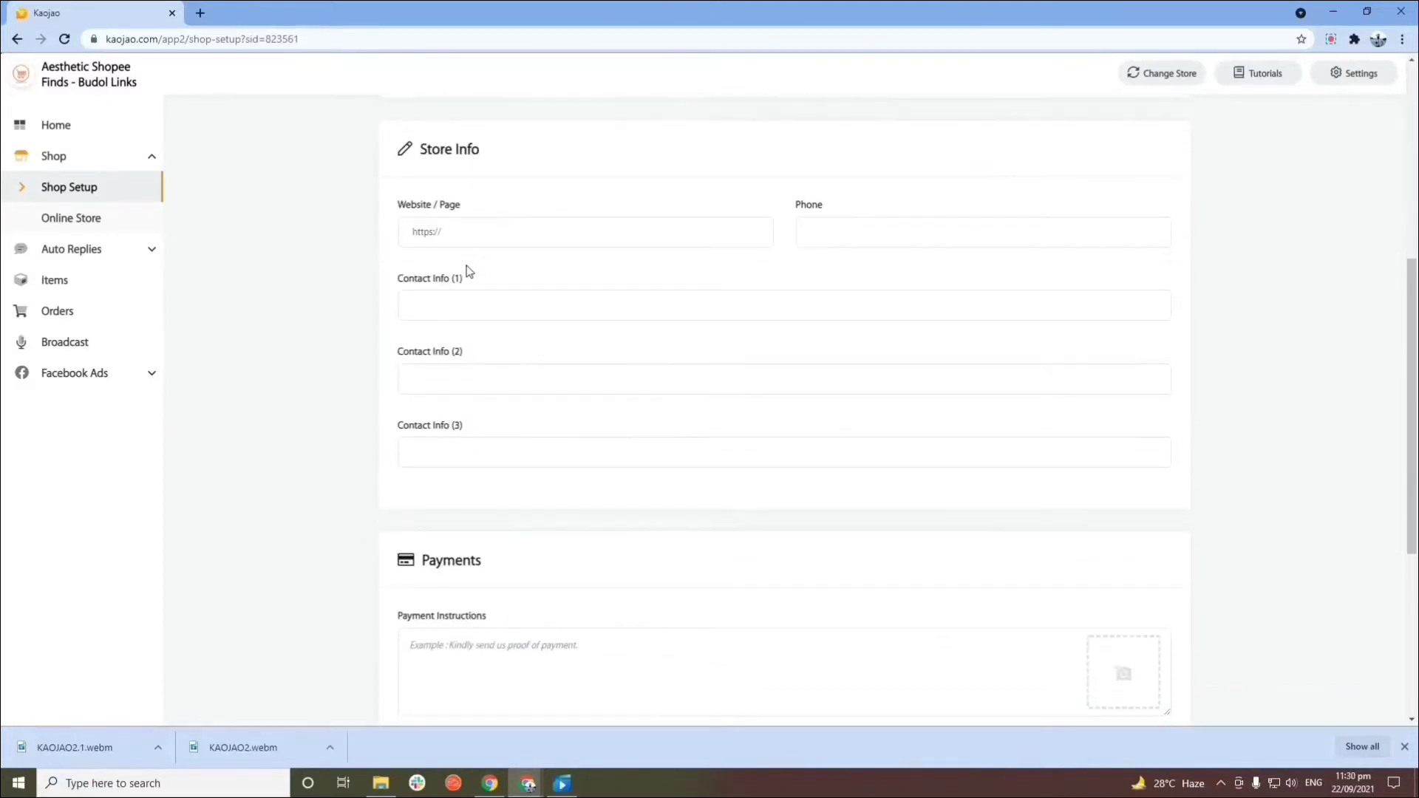
# Paste the Facebook page URL as the store website and enter the shop's phone number
pyautogui.click(482, 231)
pyautogui.write('www.facebook.com/shopeebudolfindsrr')
pyautogui.press('Tab')
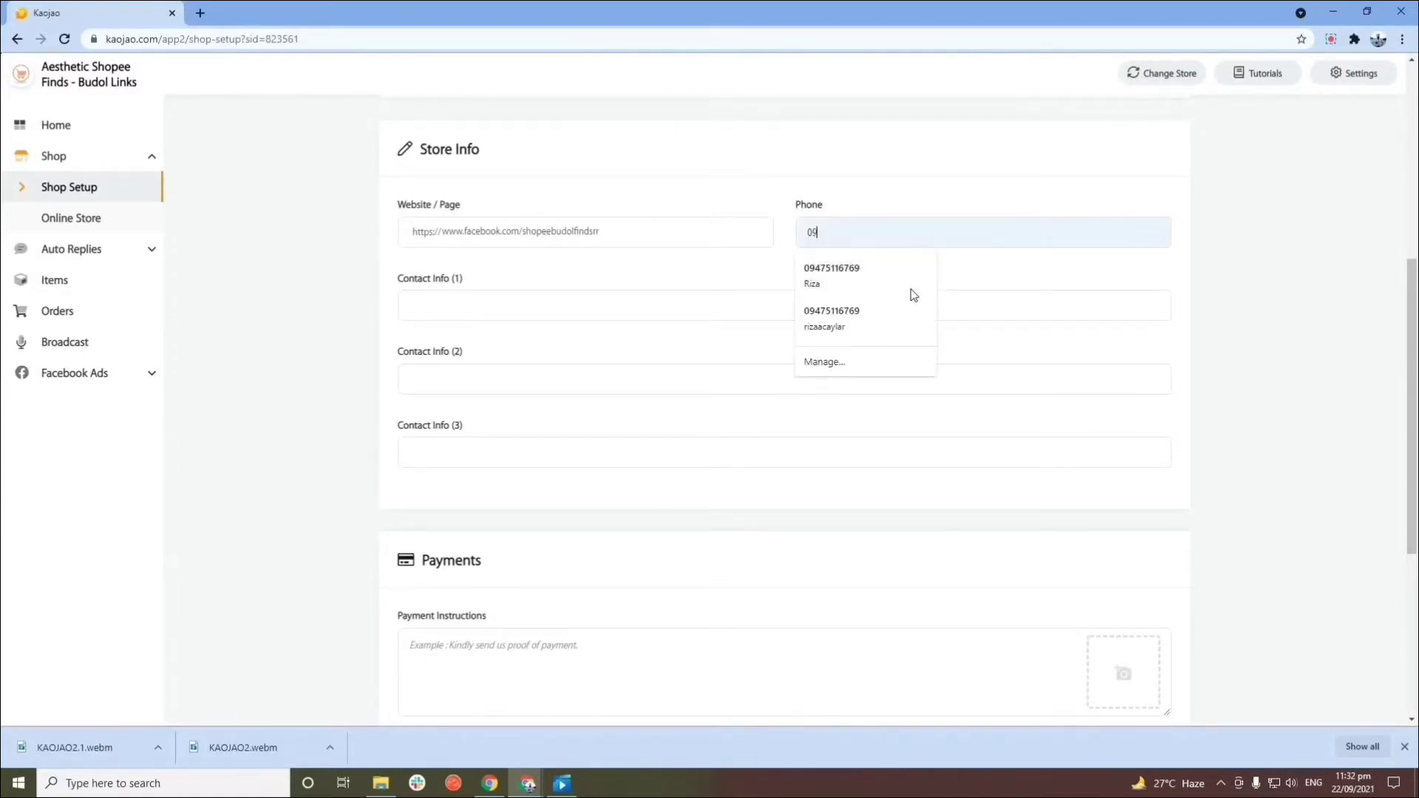
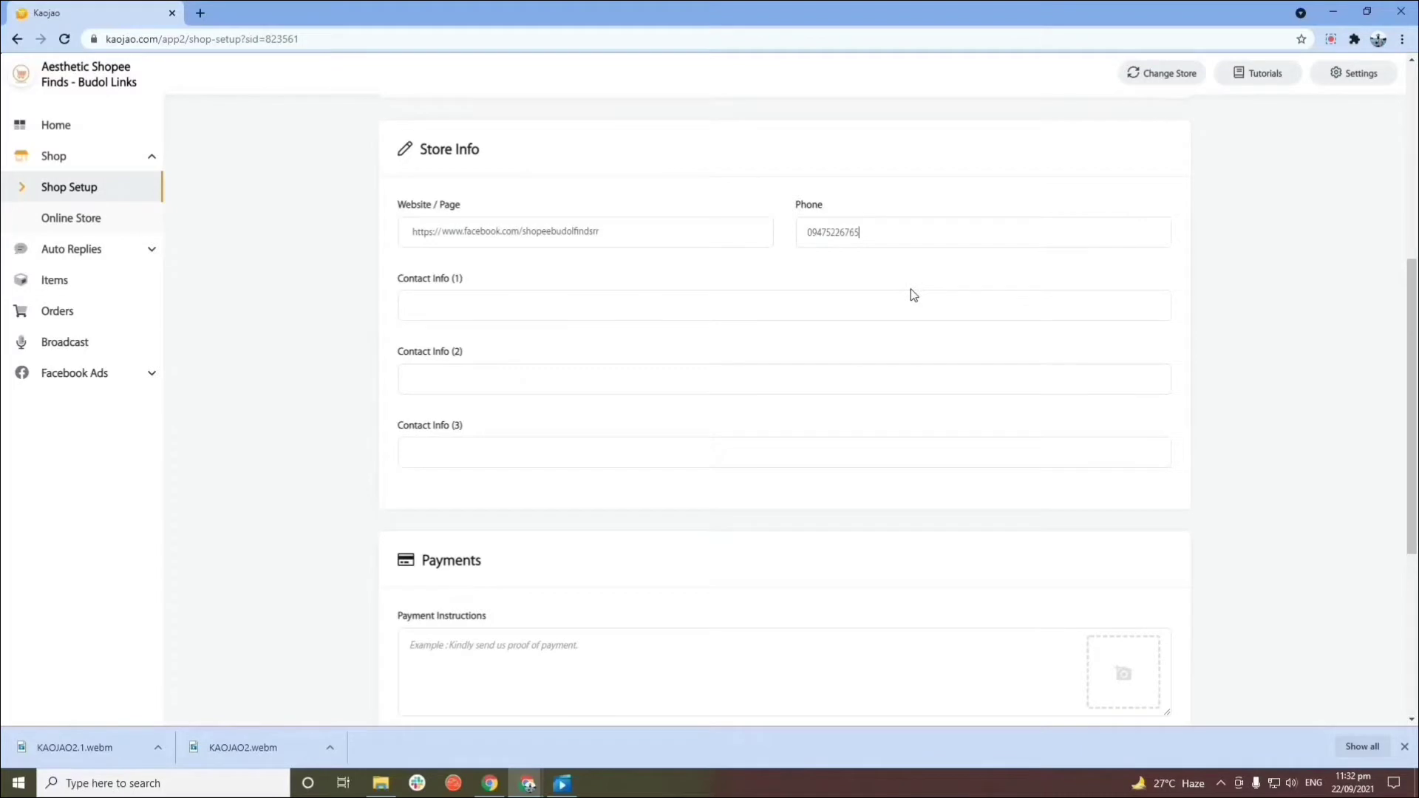
pyautogui.click(458, 307)
pyautogui.scroll(-5, 732, 303)
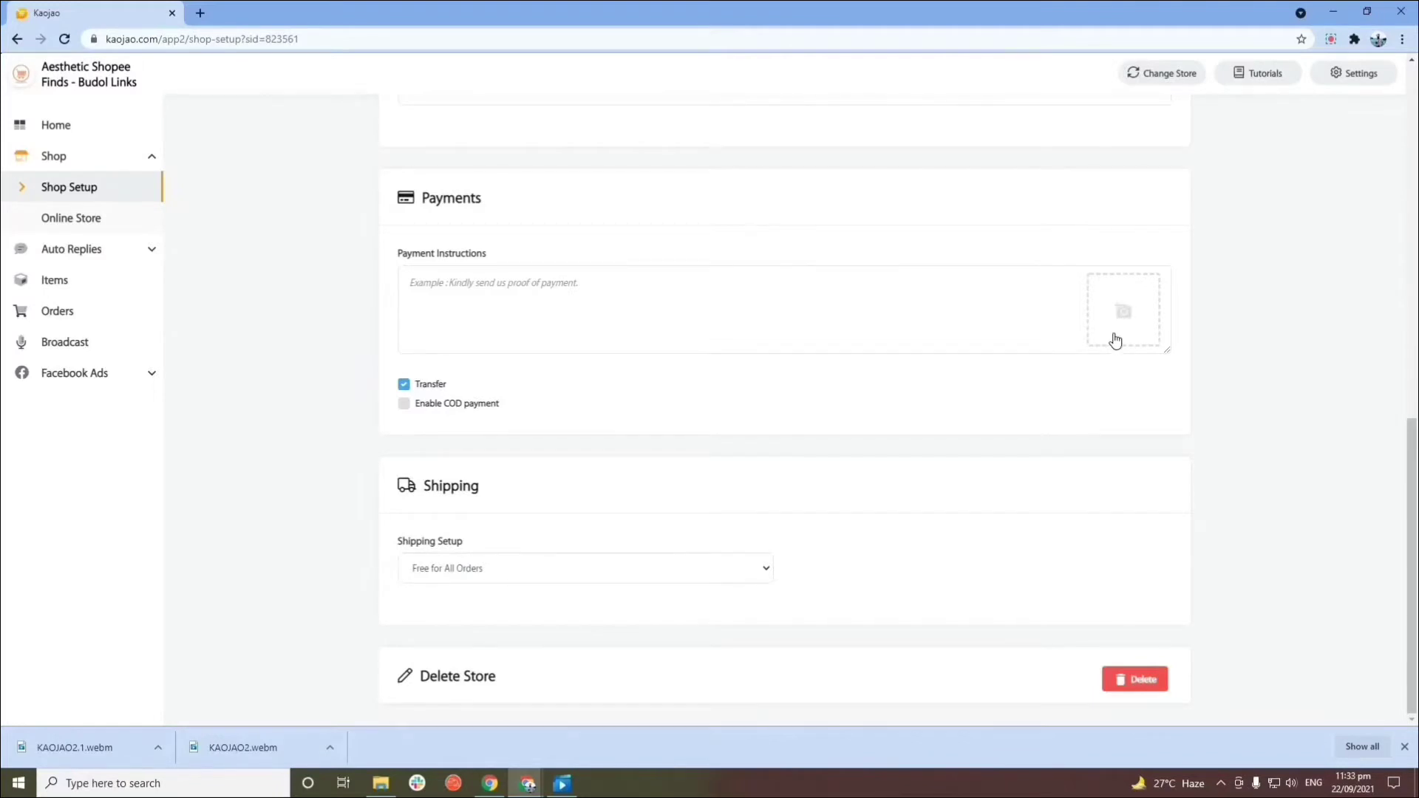
# Write payment instructions requesting a payment screenshot, enable COD, and keep Free for All Orders shipping
pyautogui.click(481, 285)
pyautogui.write('Please send us y')
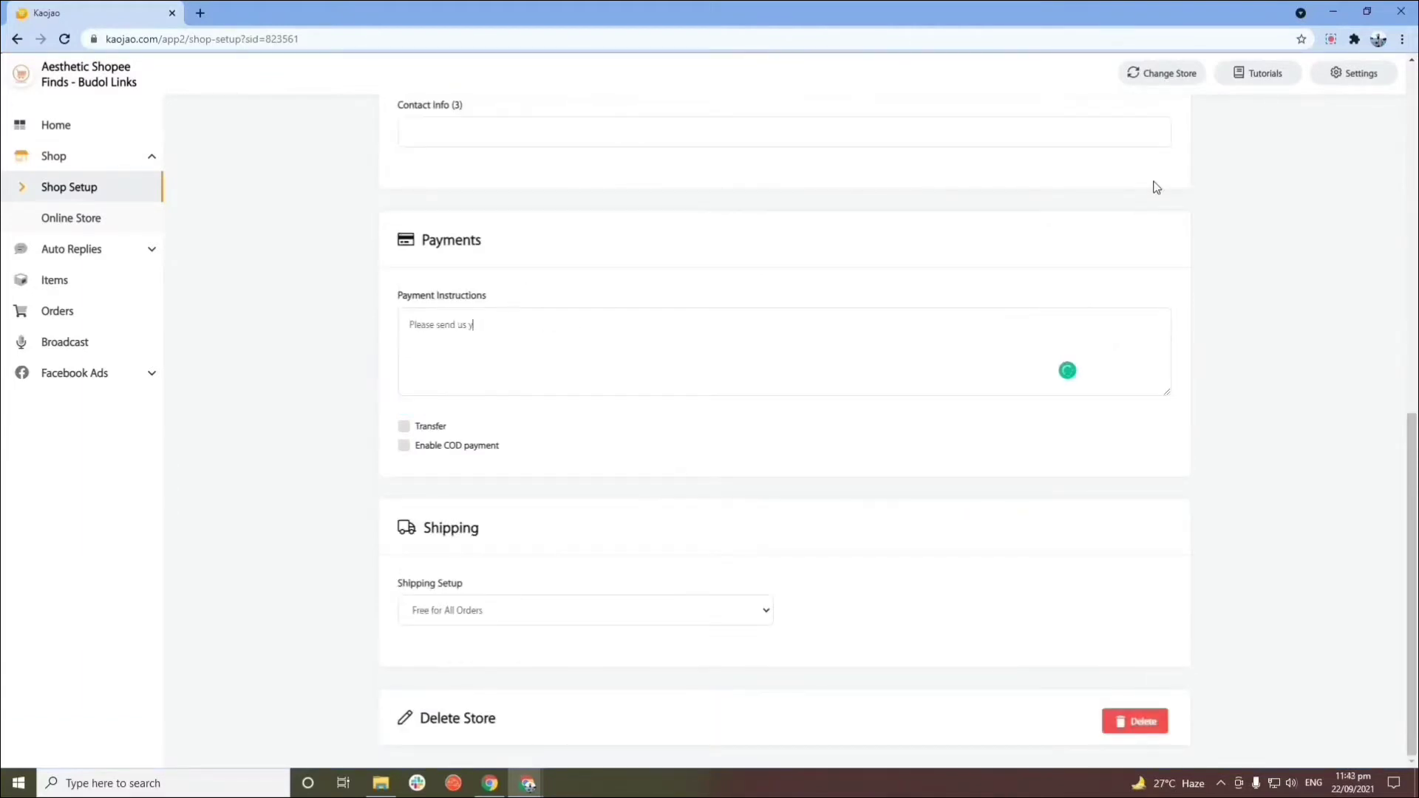
pyautogui.write('our screenshot of payment transaction. Thank you!')
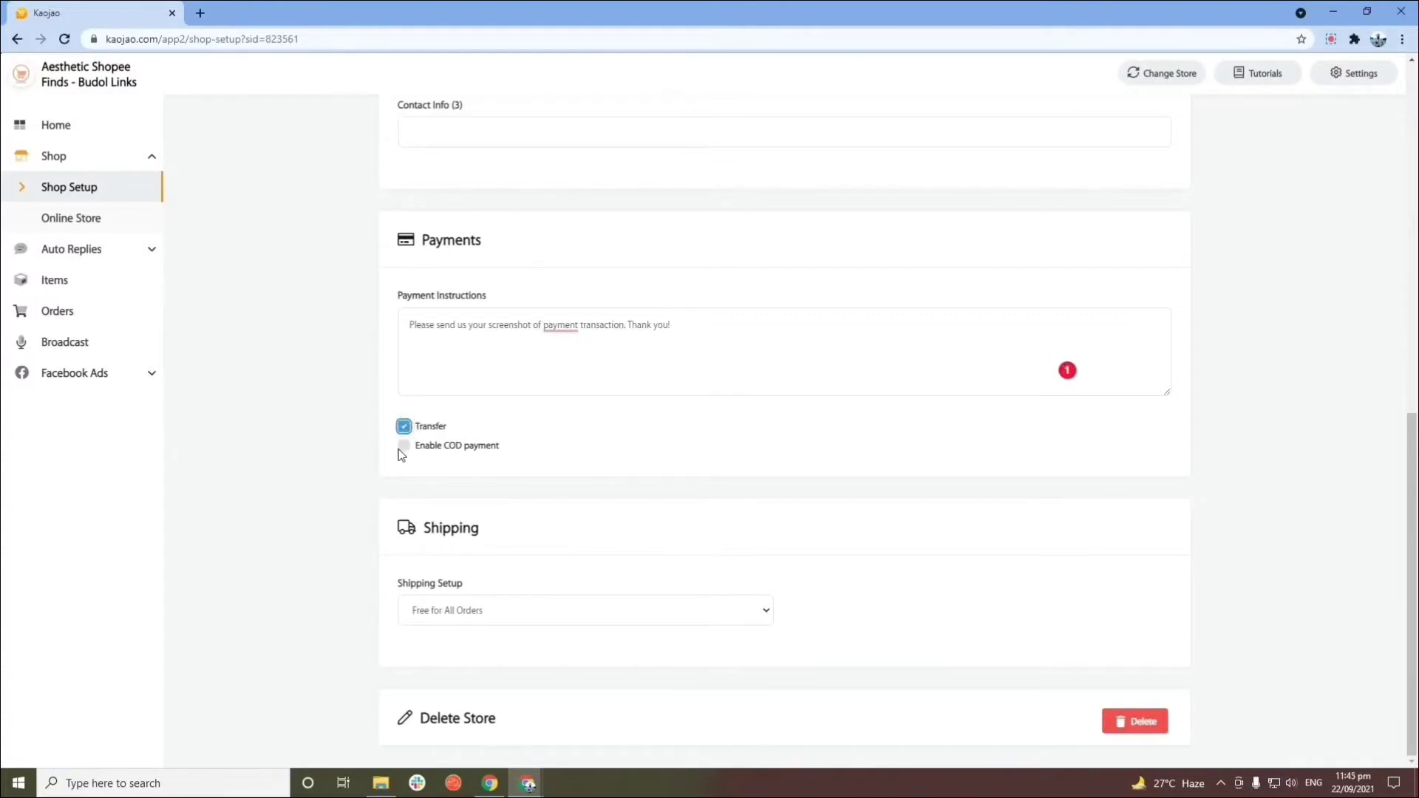
pyautogui.click(403, 446)
pyautogui.click(764, 613)
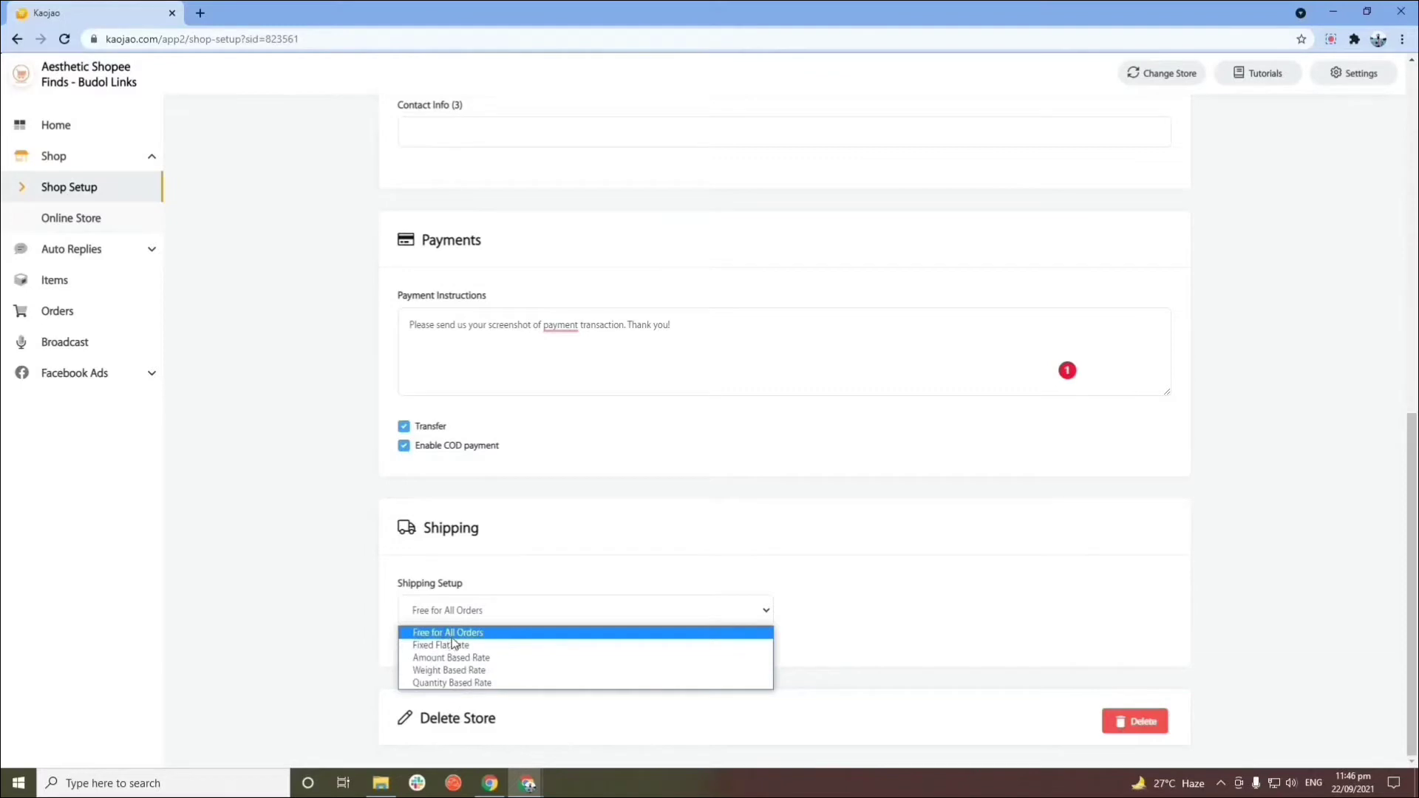
pyautogui.click(452, 638)
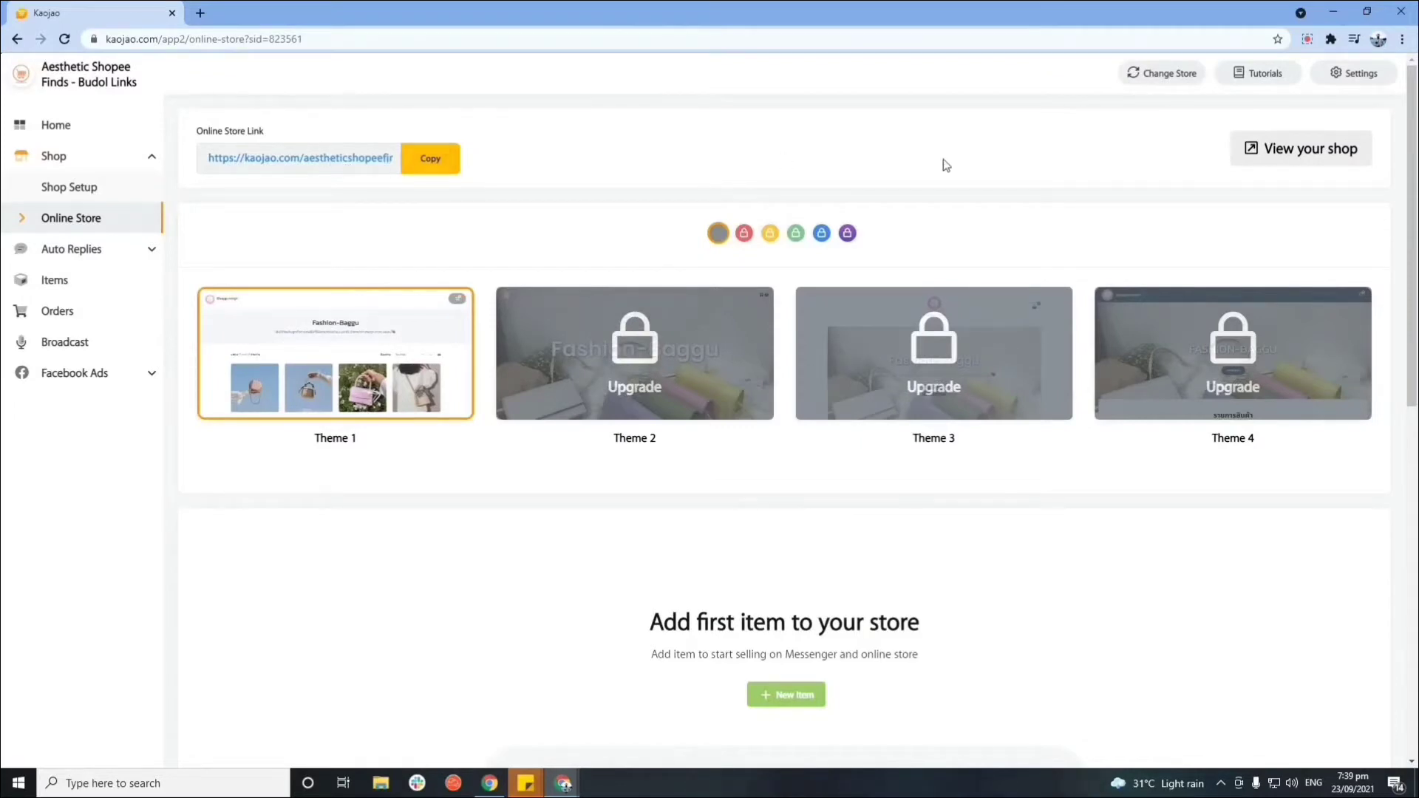
# Preview the public shop, then return to Kaojao and open Auto Replies > Inbox Setup
pyautogui.click(1270, 149)
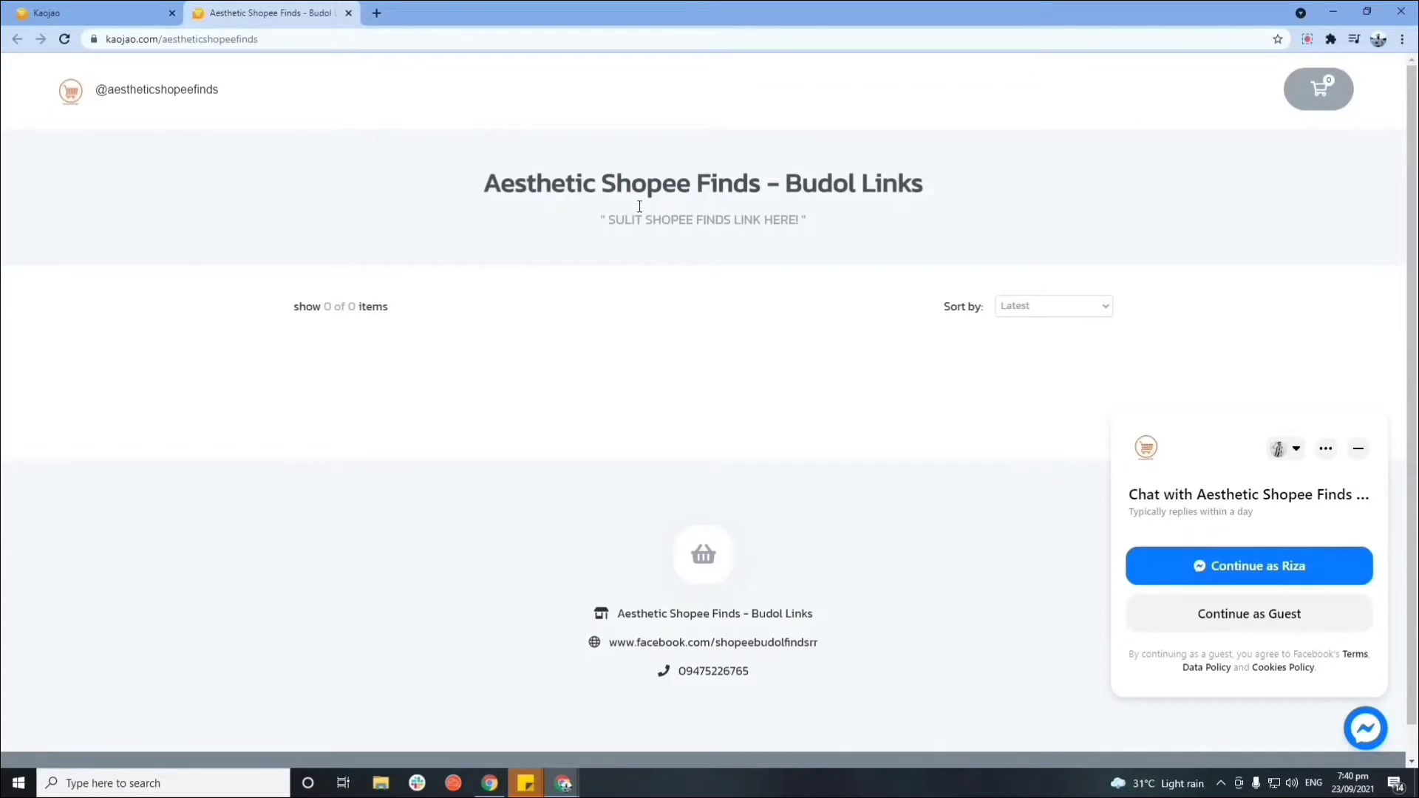
pyautogui.hotkey('ctrl', 'shift', 'Tab')
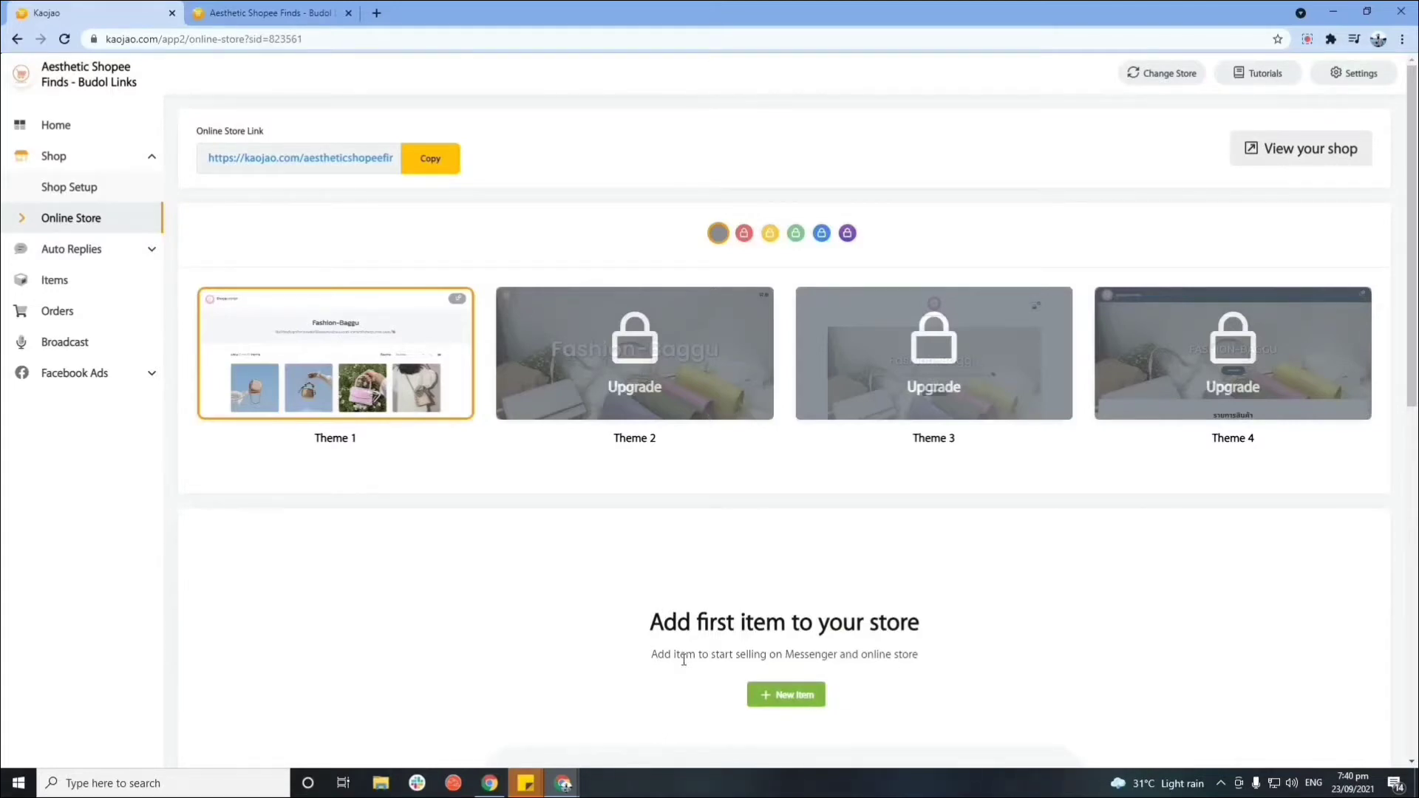
pyautogui.click(71, 249)
pyautogui.click(71, 221)
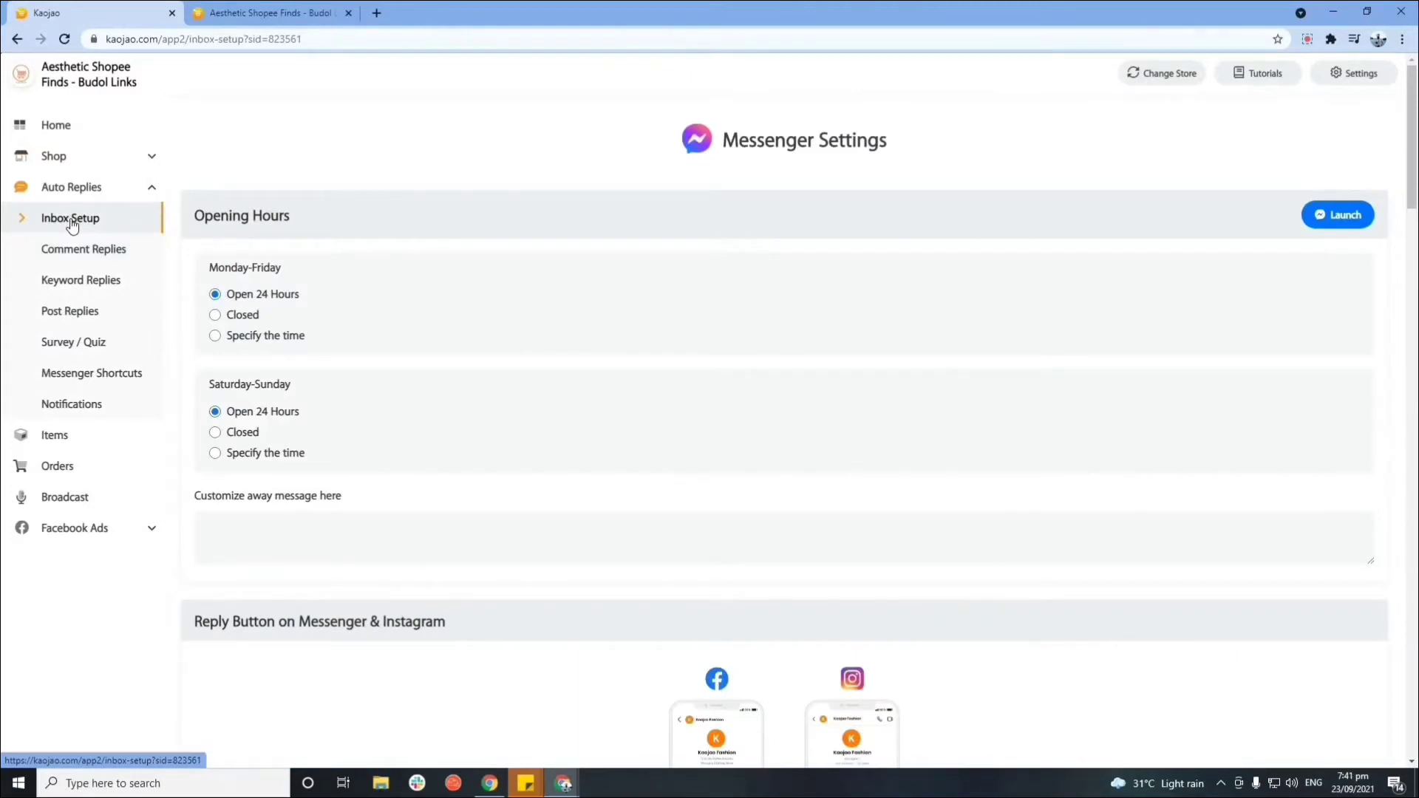
# Keep weekdays open 24 hours and enter the away message 'hello. I'm currently away...Thank you!'
pyautogui.click(216, 296)
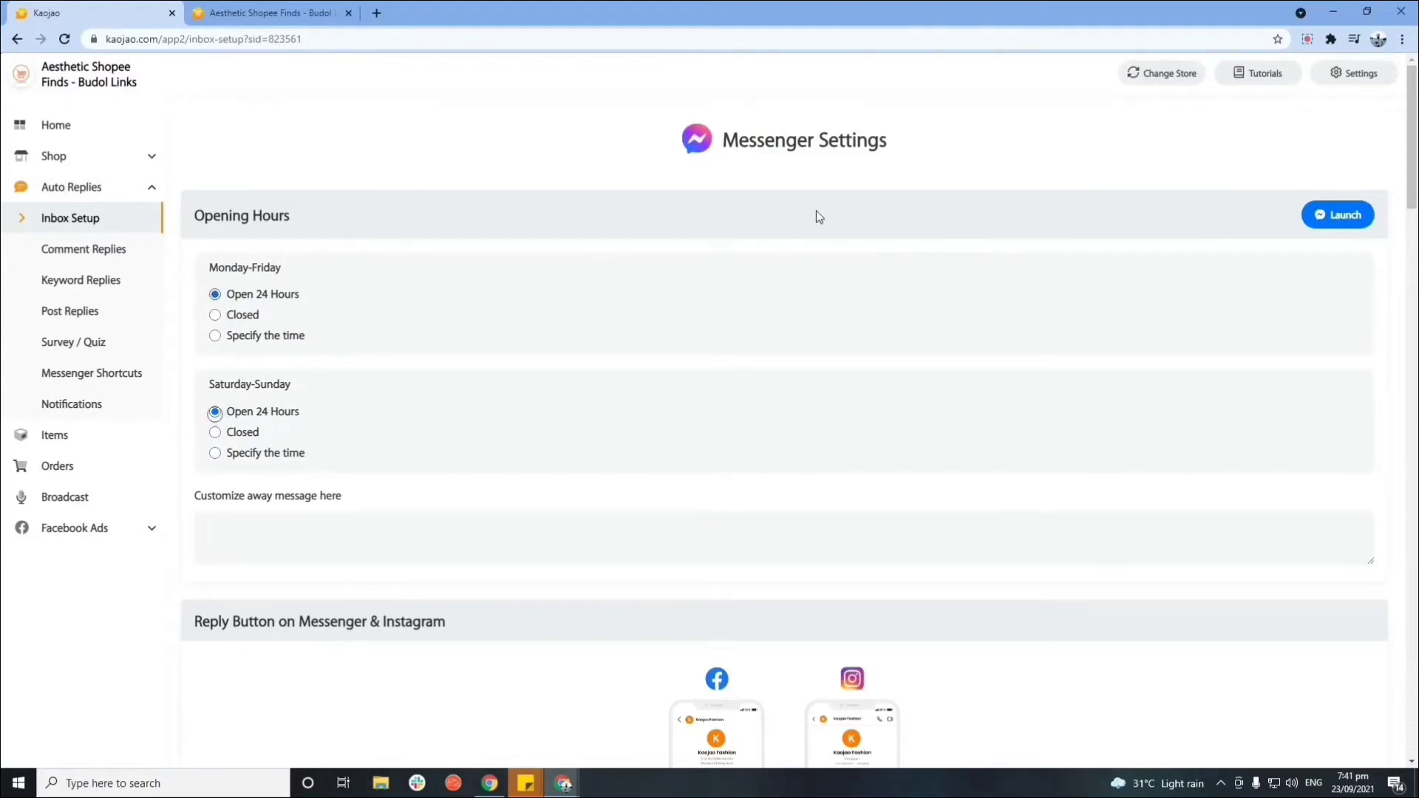
pyautogui.scroll(-1, 273, 518)
pyautogui.scroll(-2, 272, 522)
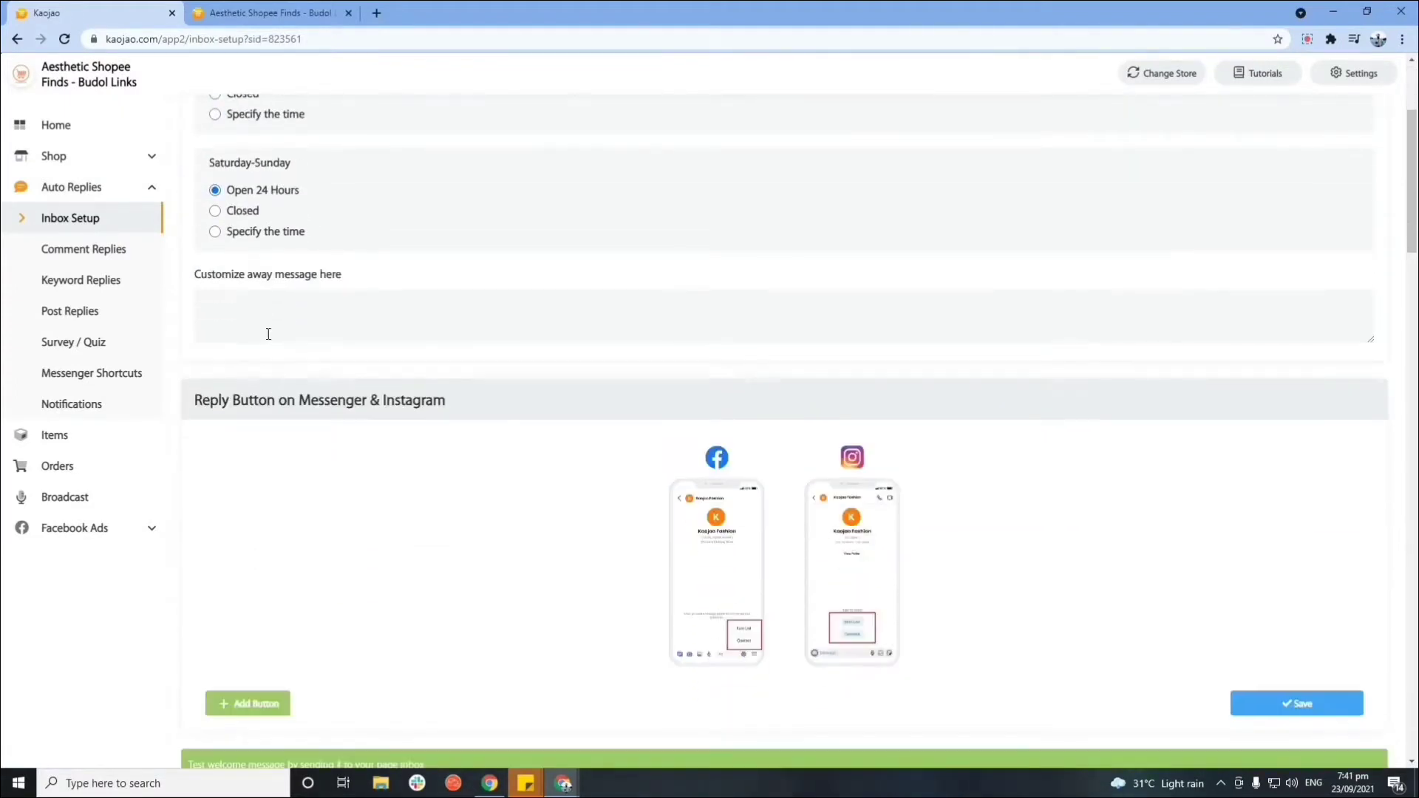
pyautogui.click(267, 331)
pyautogui.write("hello. I'm currently away and I will reply back as soon a")
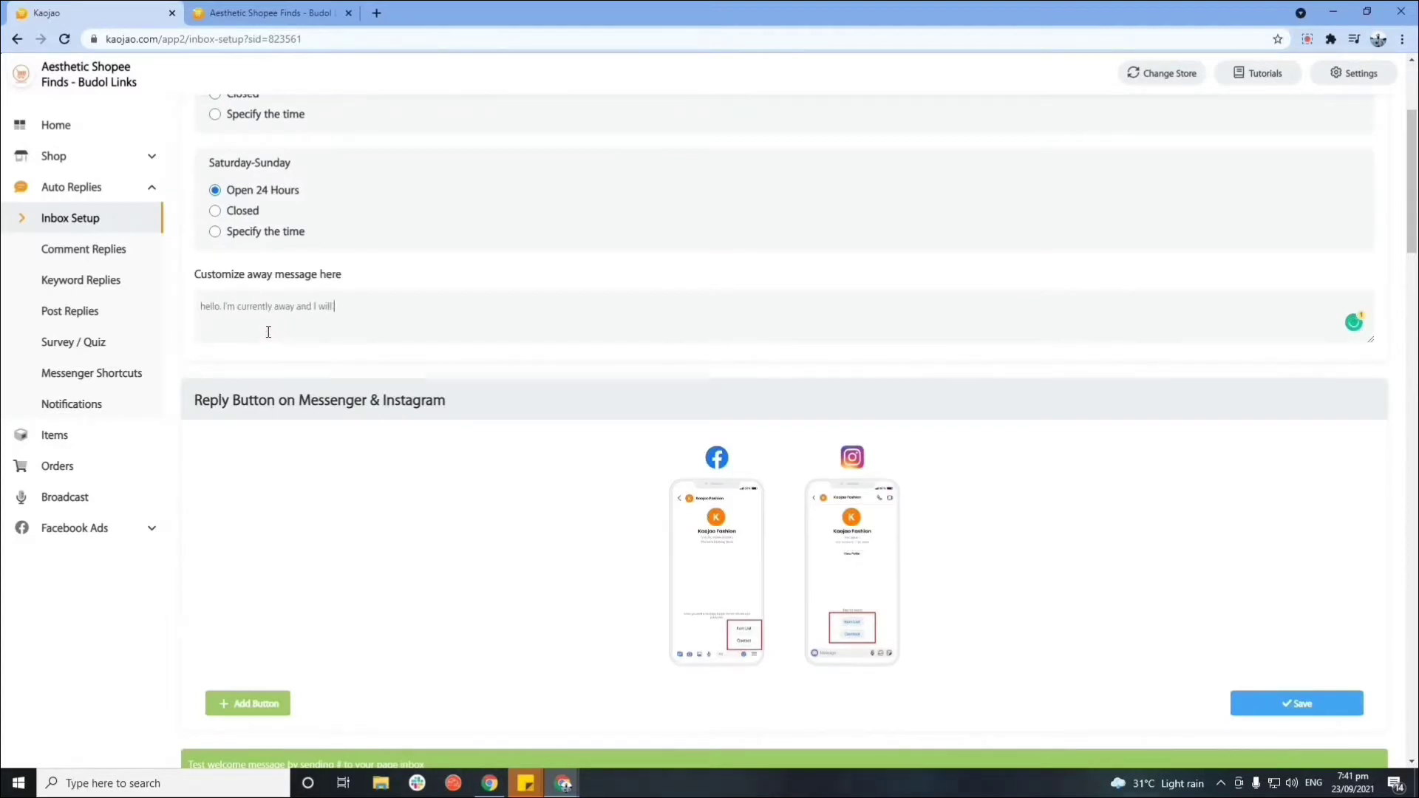
pyautogui.write("s I'm back. Thank you!")
pyautogui.scroll(-1, 251, 340)
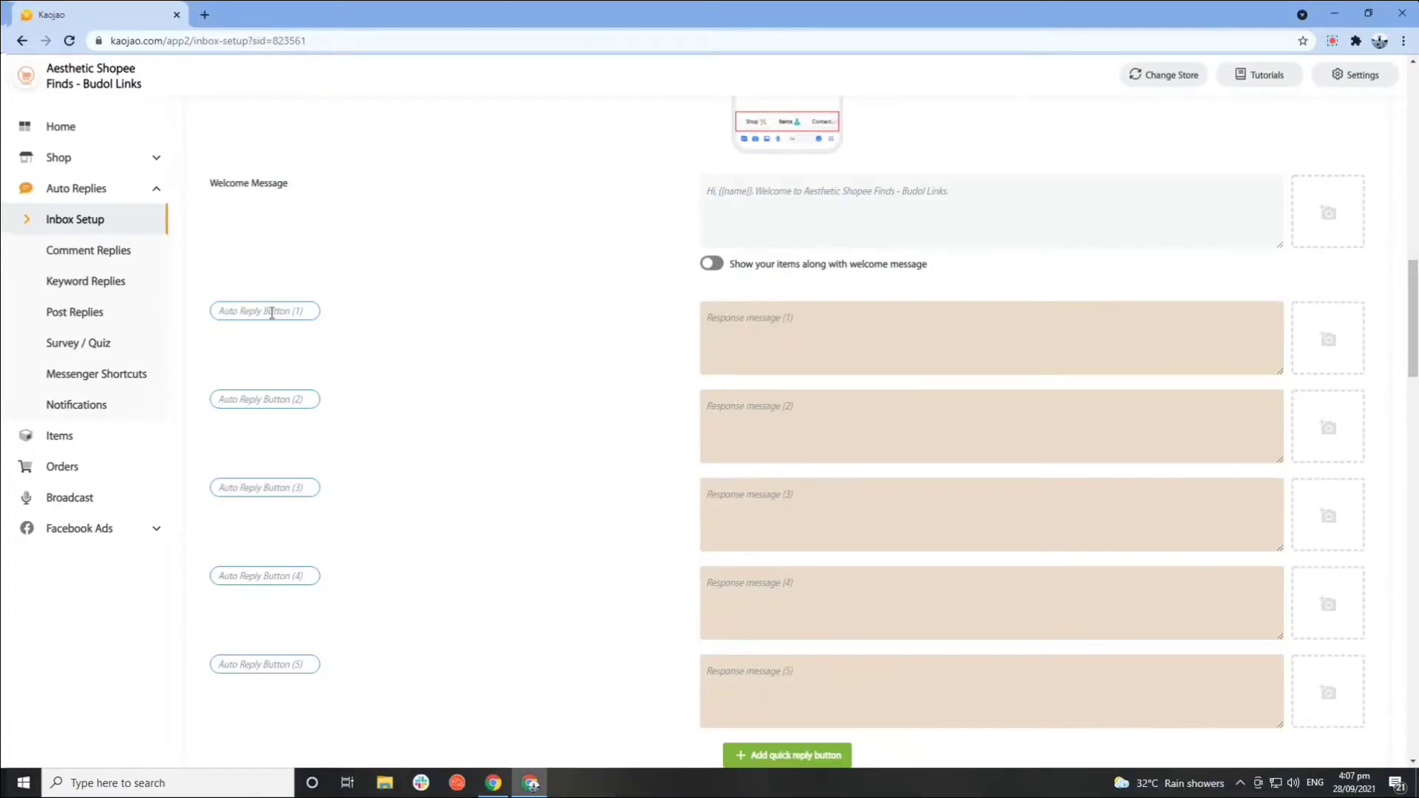
# Add quick reply 'Do you offer COD?' answered 'Yes, we do offer COD via Lalamove, Grab or Toktok'
pyautogui.click(267, 310)
pyautogui.write('Do you offer COD?')
pyautogui.click(829, 342)
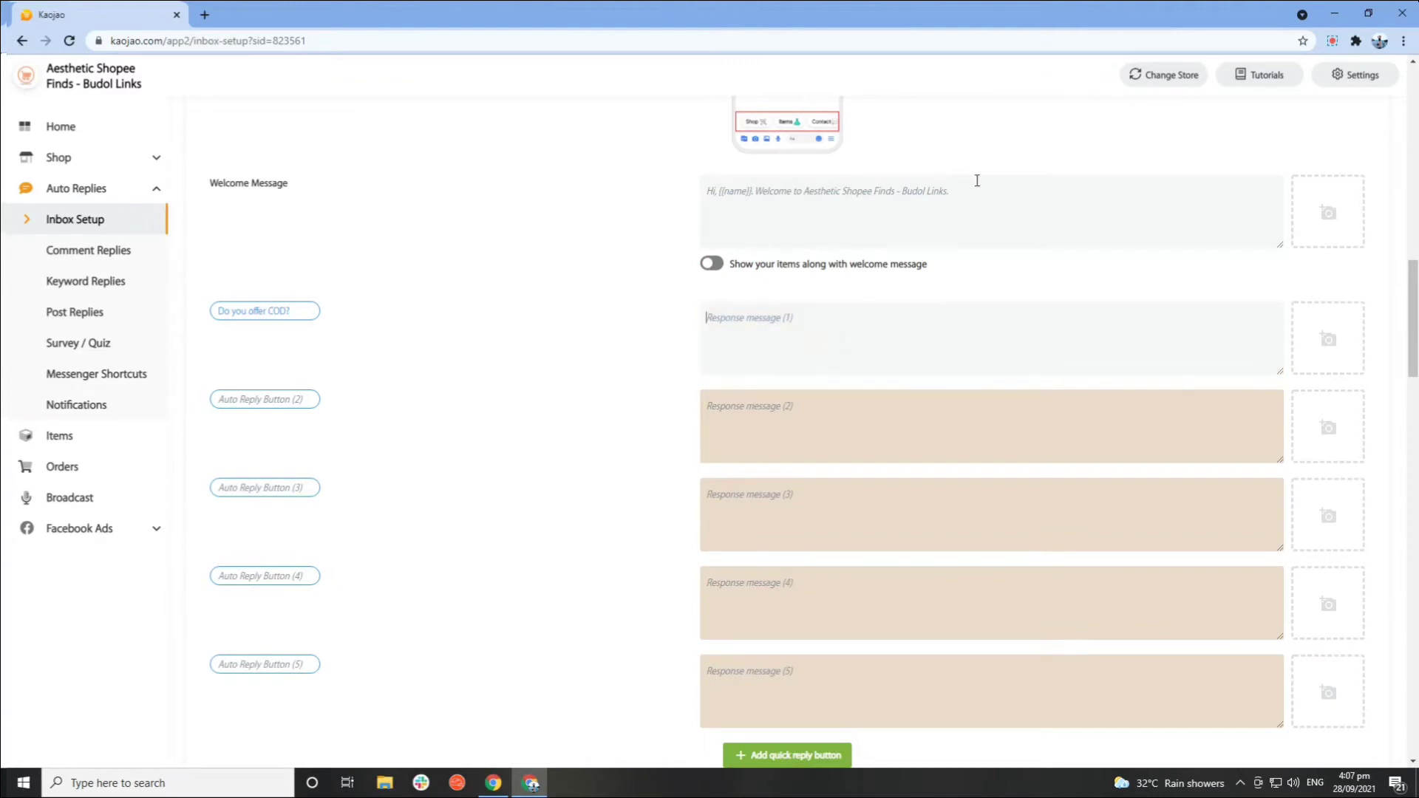
pyautogui.write('Yes, we do offer COD via Lalamove,')
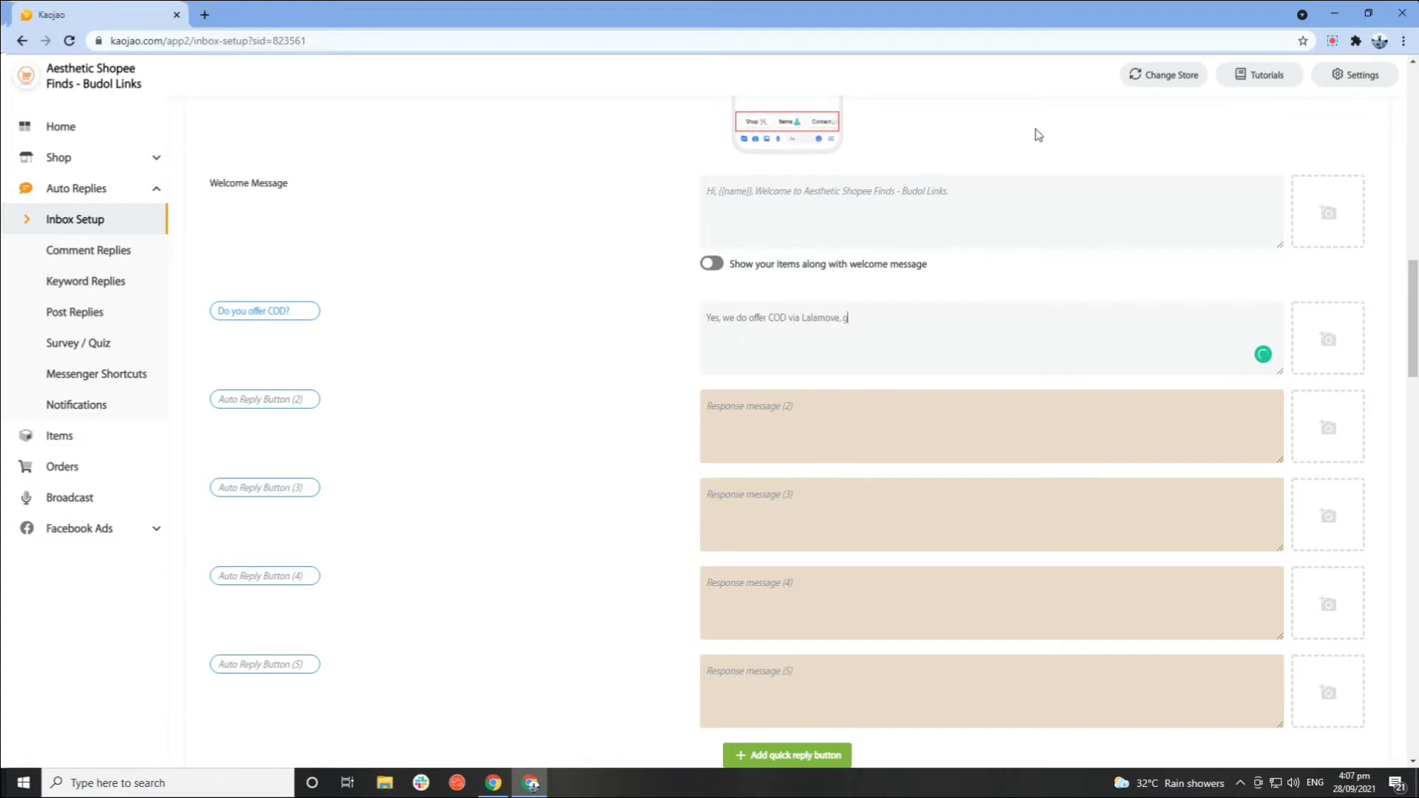
pyautogui.write(' Gra')
pyautogui.write('b or Toktok')
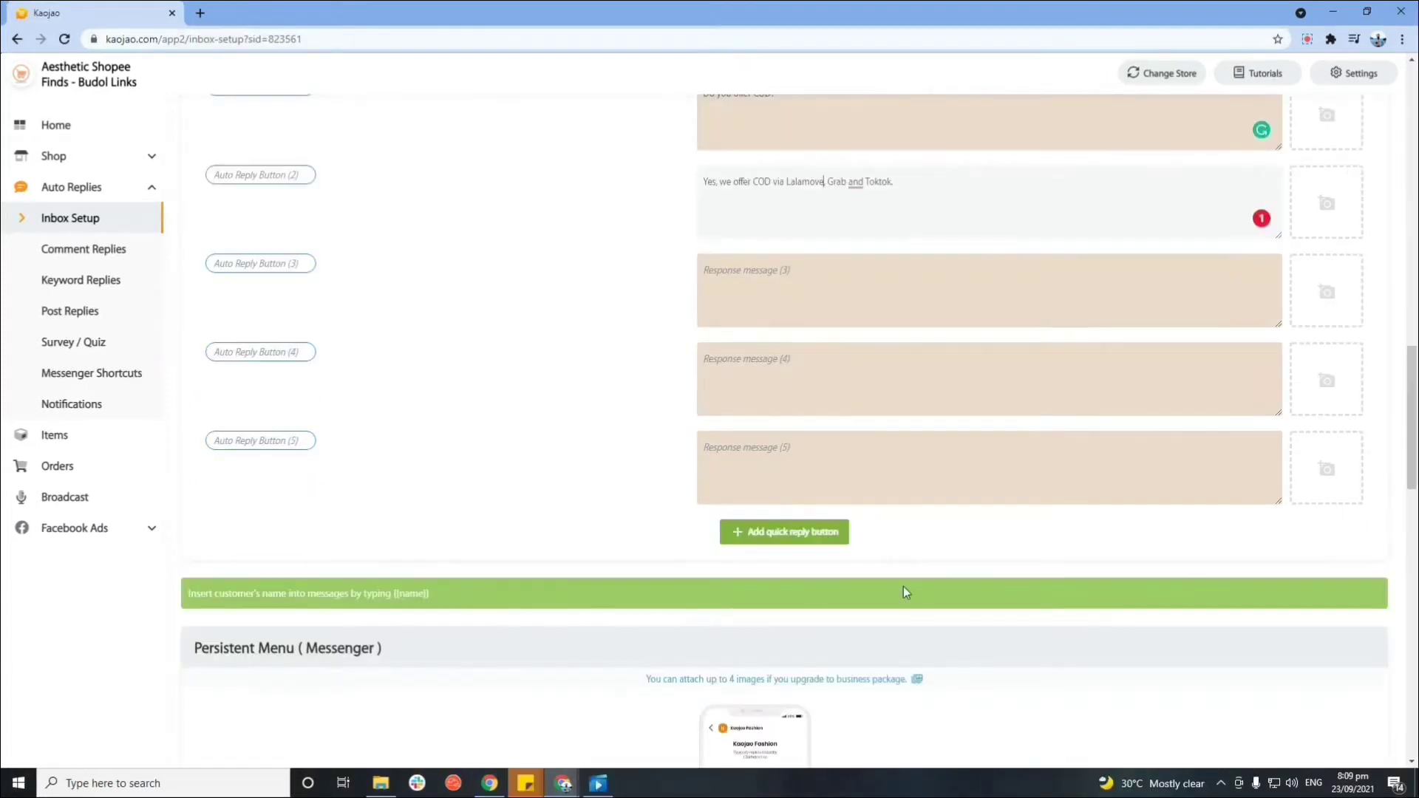
# Name the first persistent menu entry 'items'
pyautogui.scroll(-7, 744, 541)
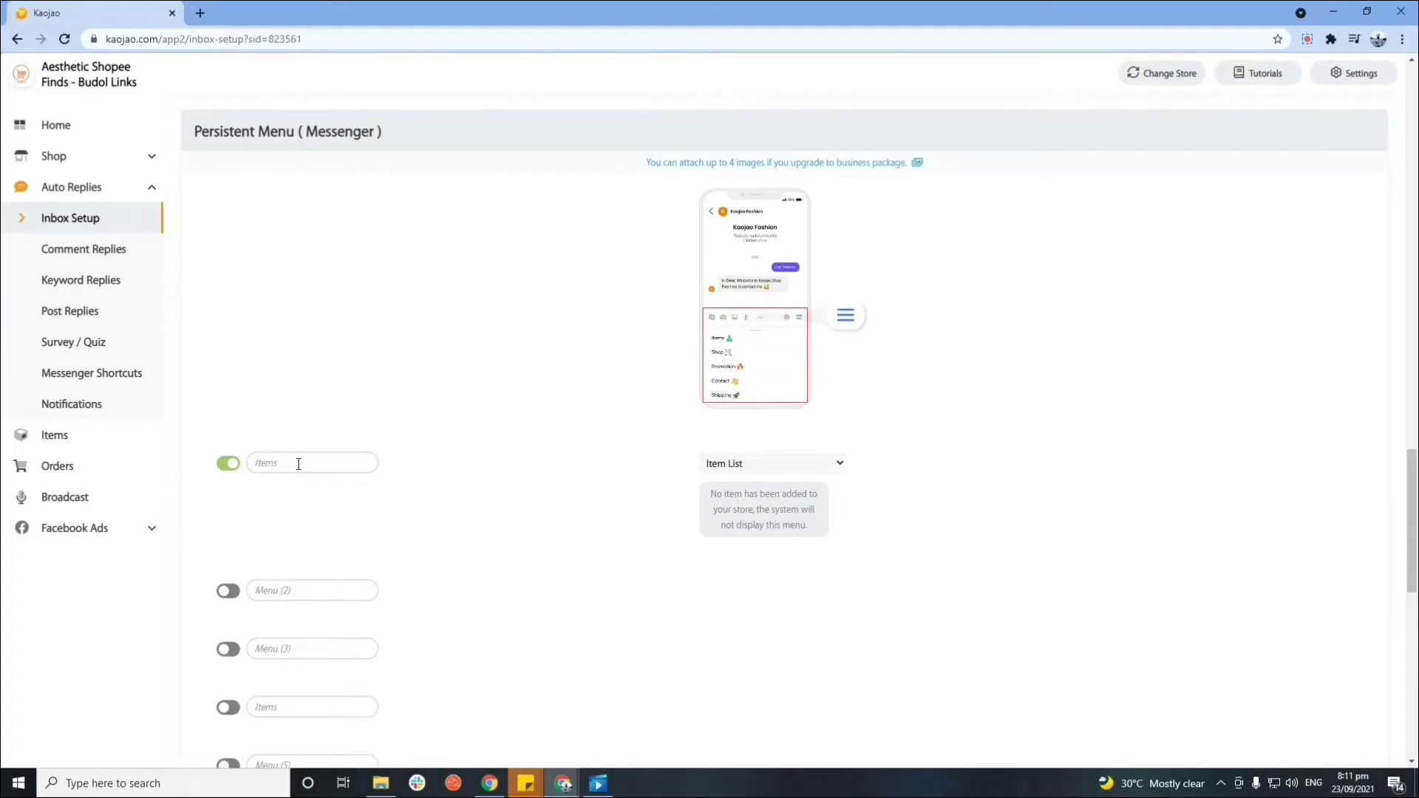
pyautogui.click(298, 463)
pyautogui.write('items')
pyautogui.click(823, 463)
# Set the 'items' menu entry to show the Item List
pyautogui.click(769, 510)
pyautogui.scroll(-4, 787, 521)
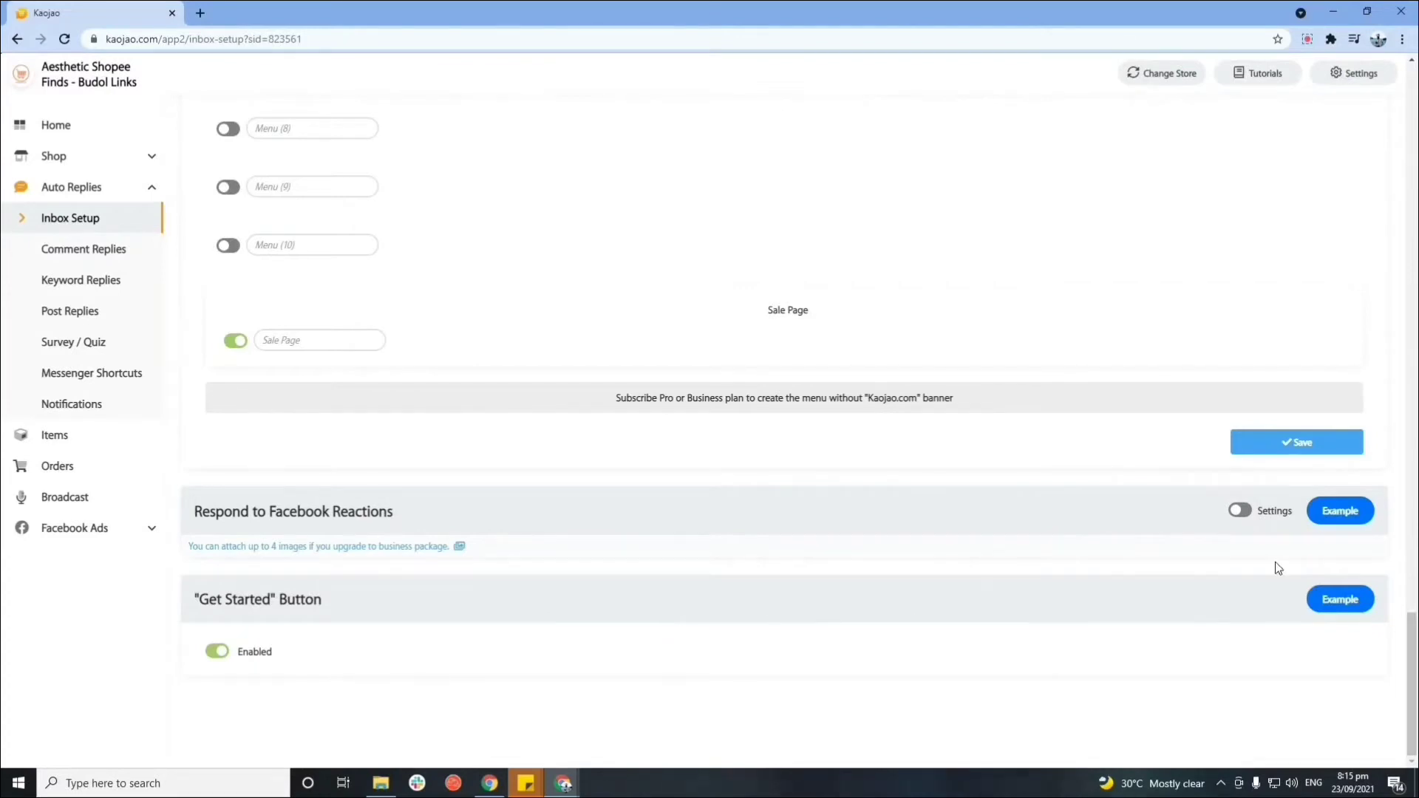
# Switch on Respond to Facebook Reactions, review the emoji reply boxes, and toggle the Get Started button
pyautogui.click(1242, 510)
pyautogui.scroll(-1, 1242, 517)
pyautogui.scroll(-3, 464, 529)
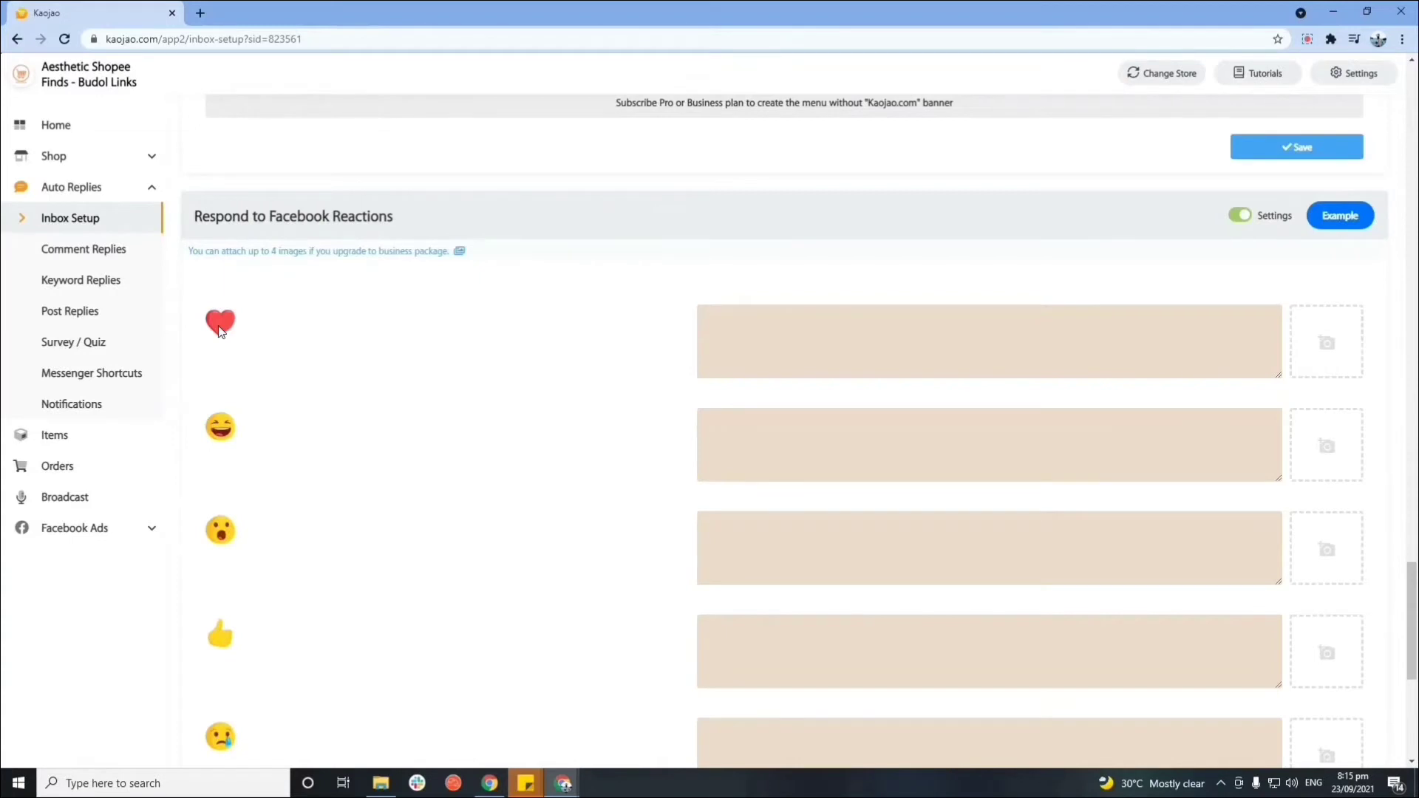
pyautogui.scroll(-6, 219, 615)
pyautogui.scroll(2, 242, 406)
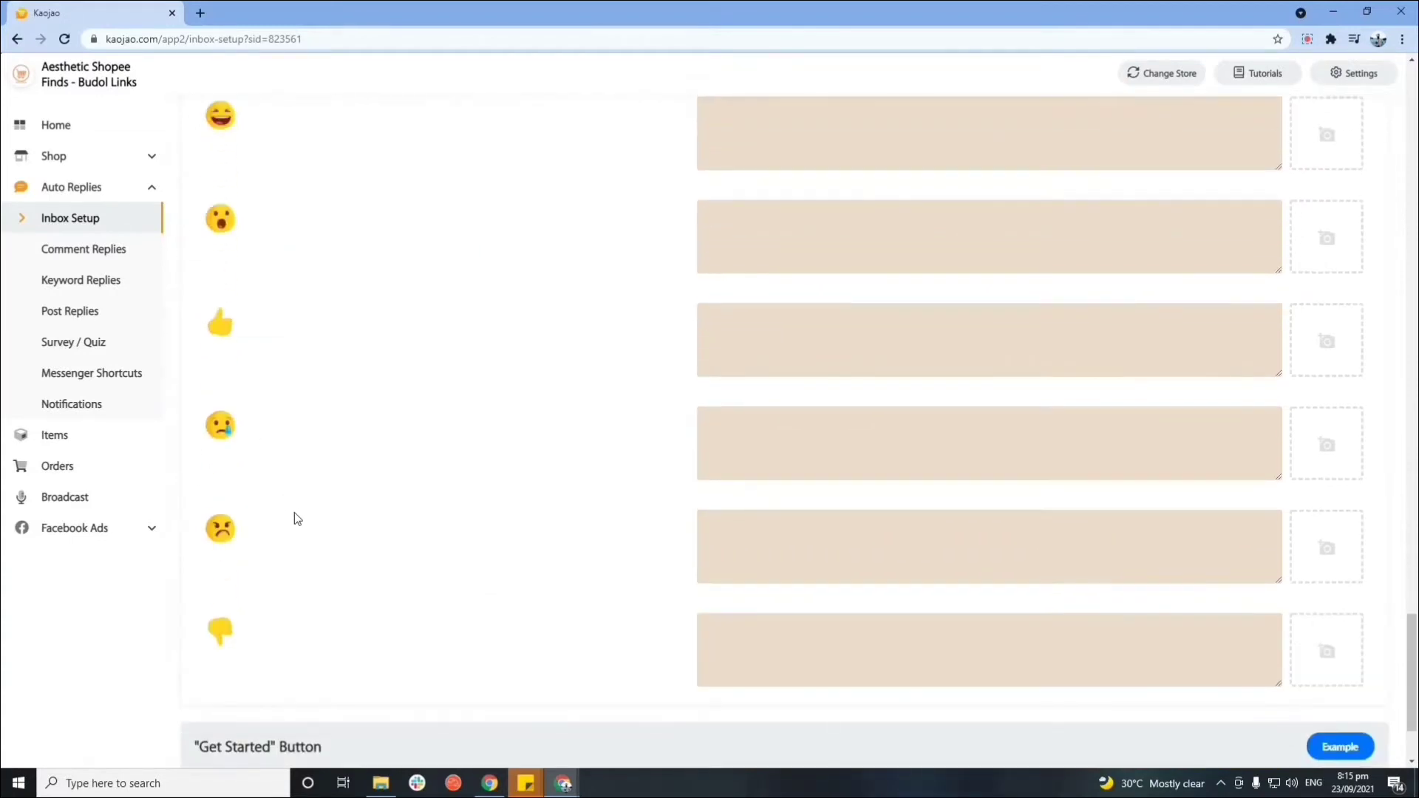
pyautogui.scroll(-2, 246, 612)
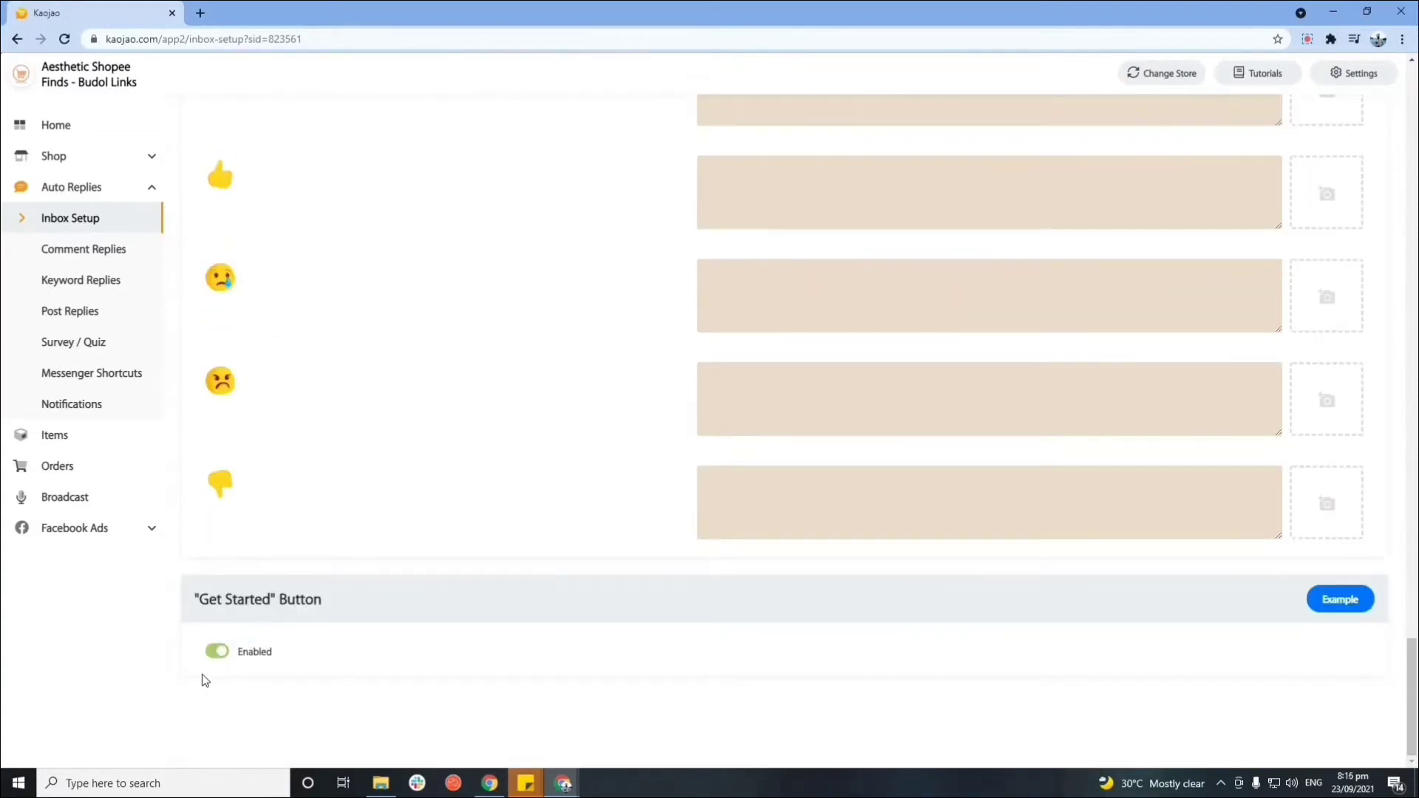
pyautogui.click(218, 653)
# Preview and dismiss the Get Started button example, then go to Comment Replies
pyautogui.click(1360, 601)
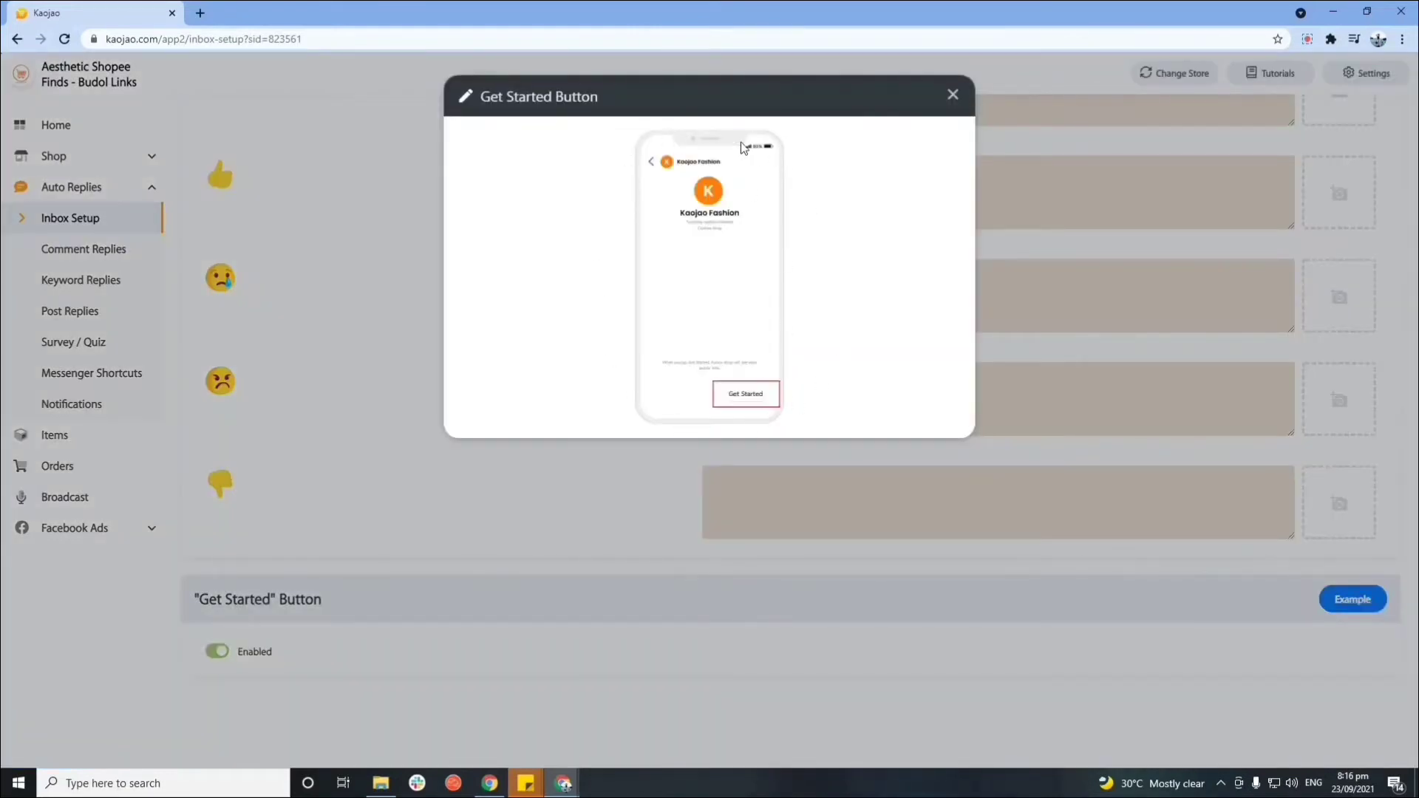
pyautogui.click(744, 441)
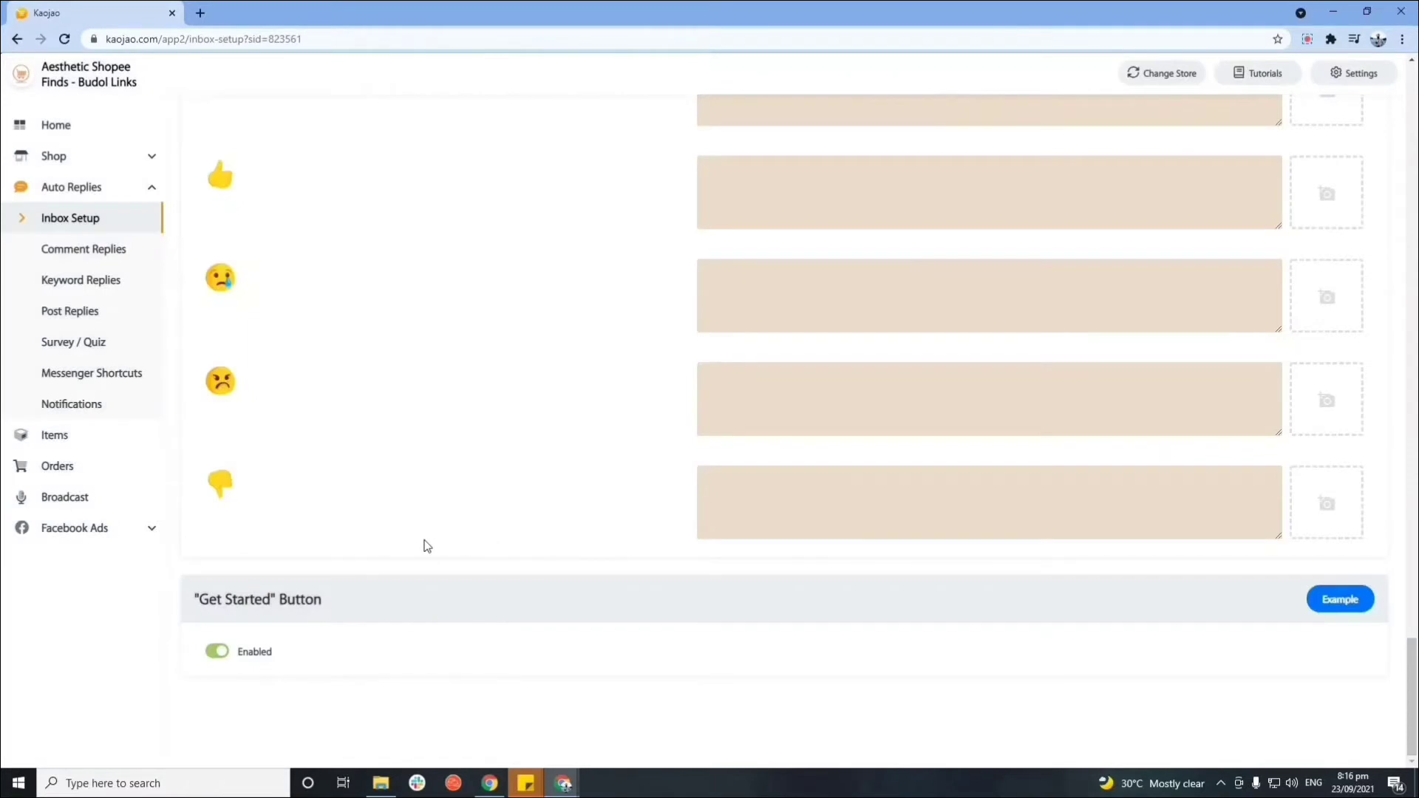
pyautogui.click(94, 251)
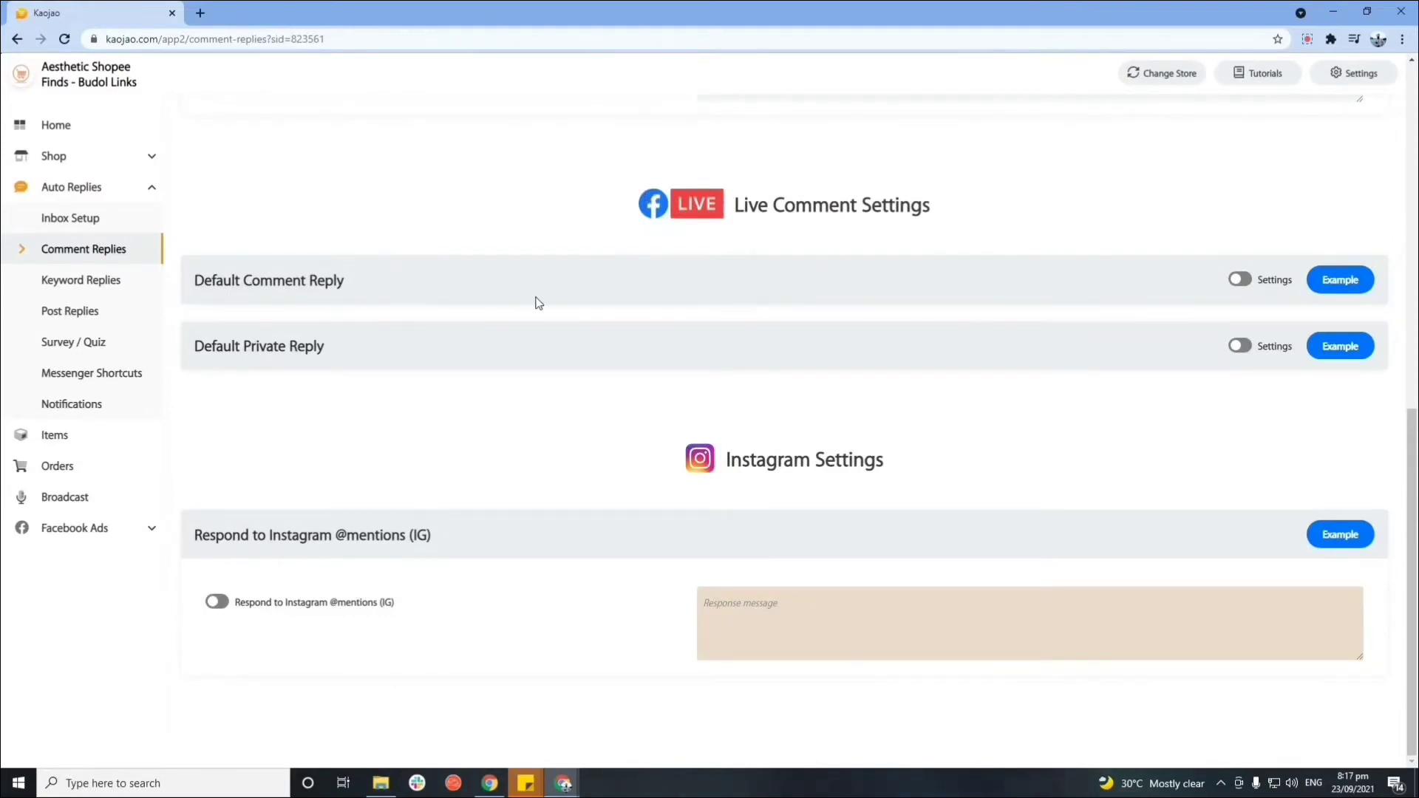
# Turn on the default live comment reply with the message 'thank you for your comment.'
pyautogui.click(1350, 282)
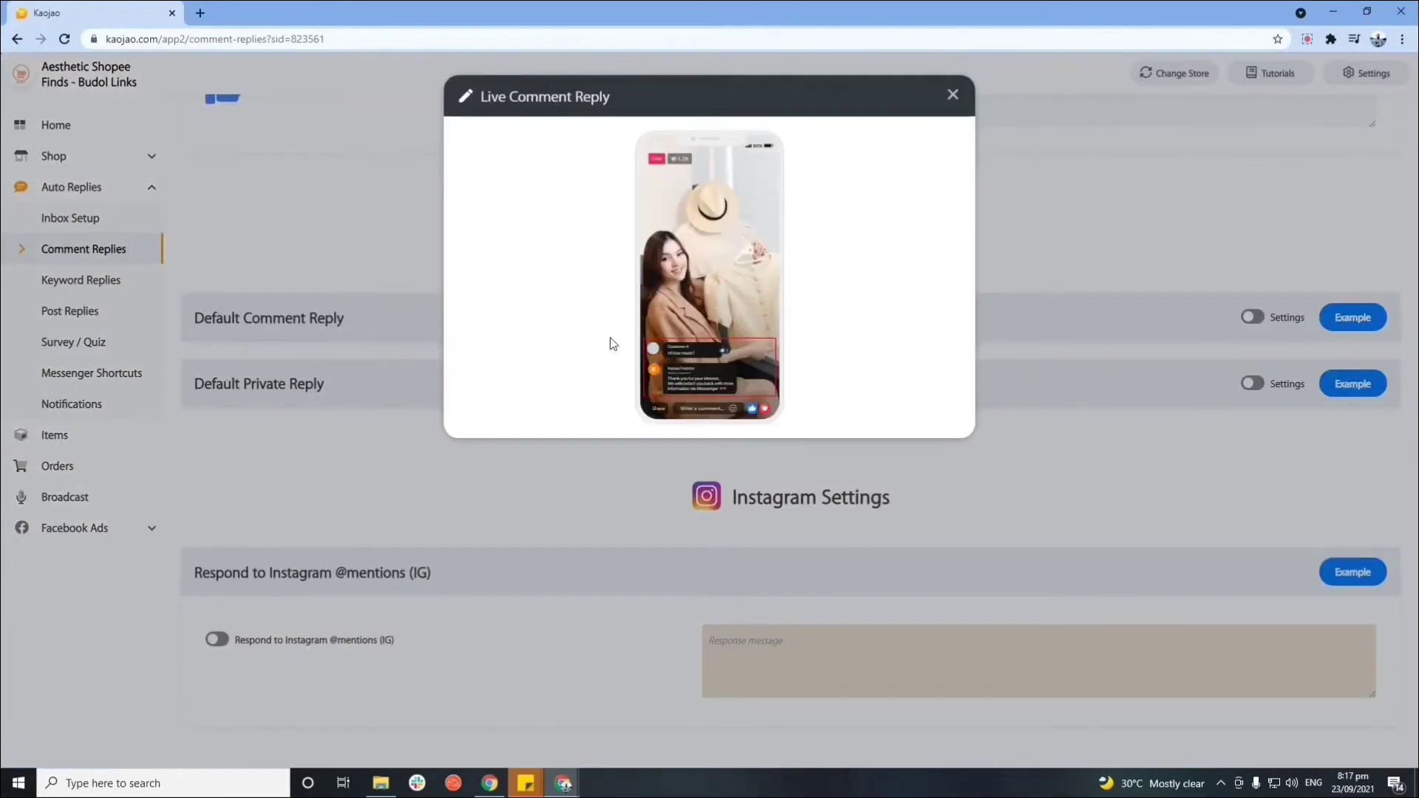
pyautogui.click(950, 97)
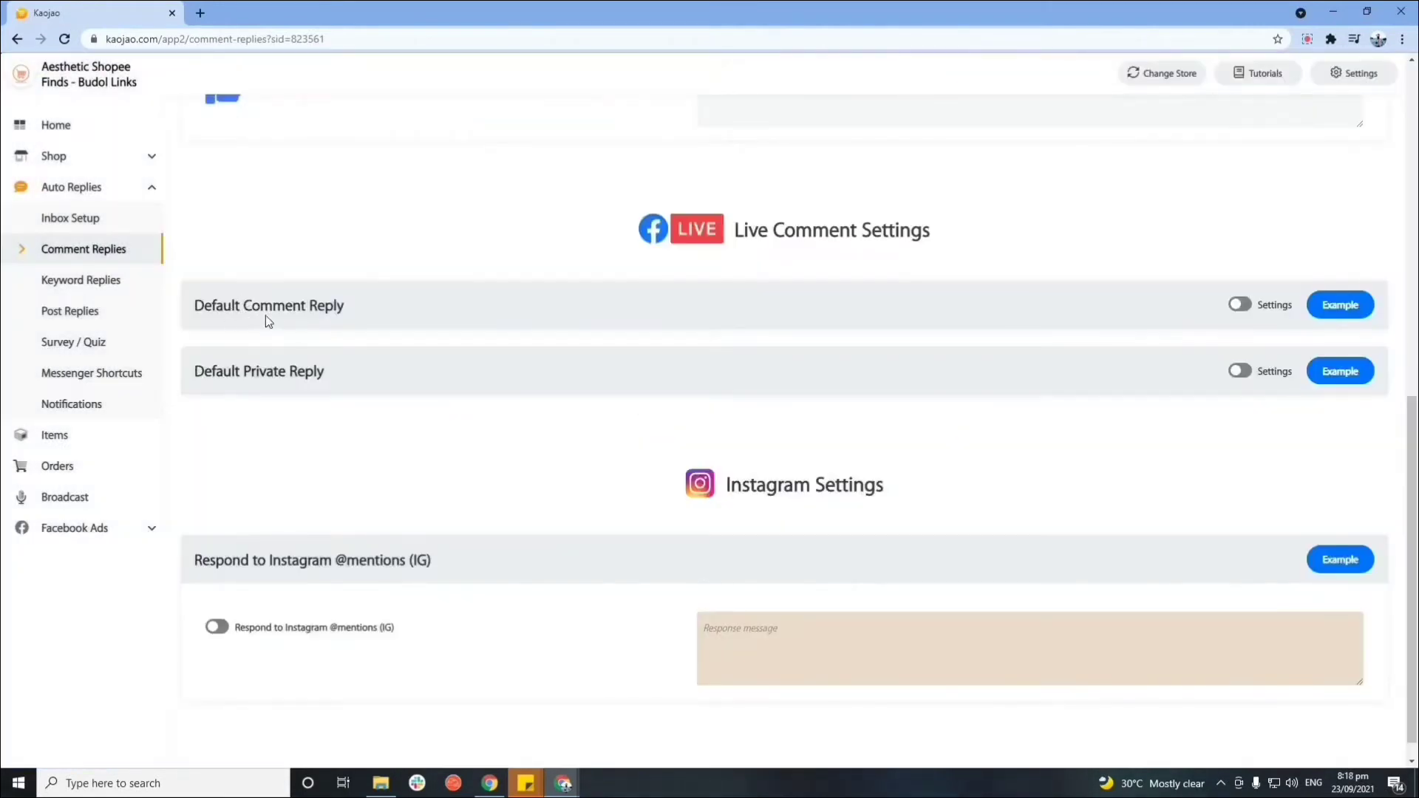
pyautogui.click(1241, 305)
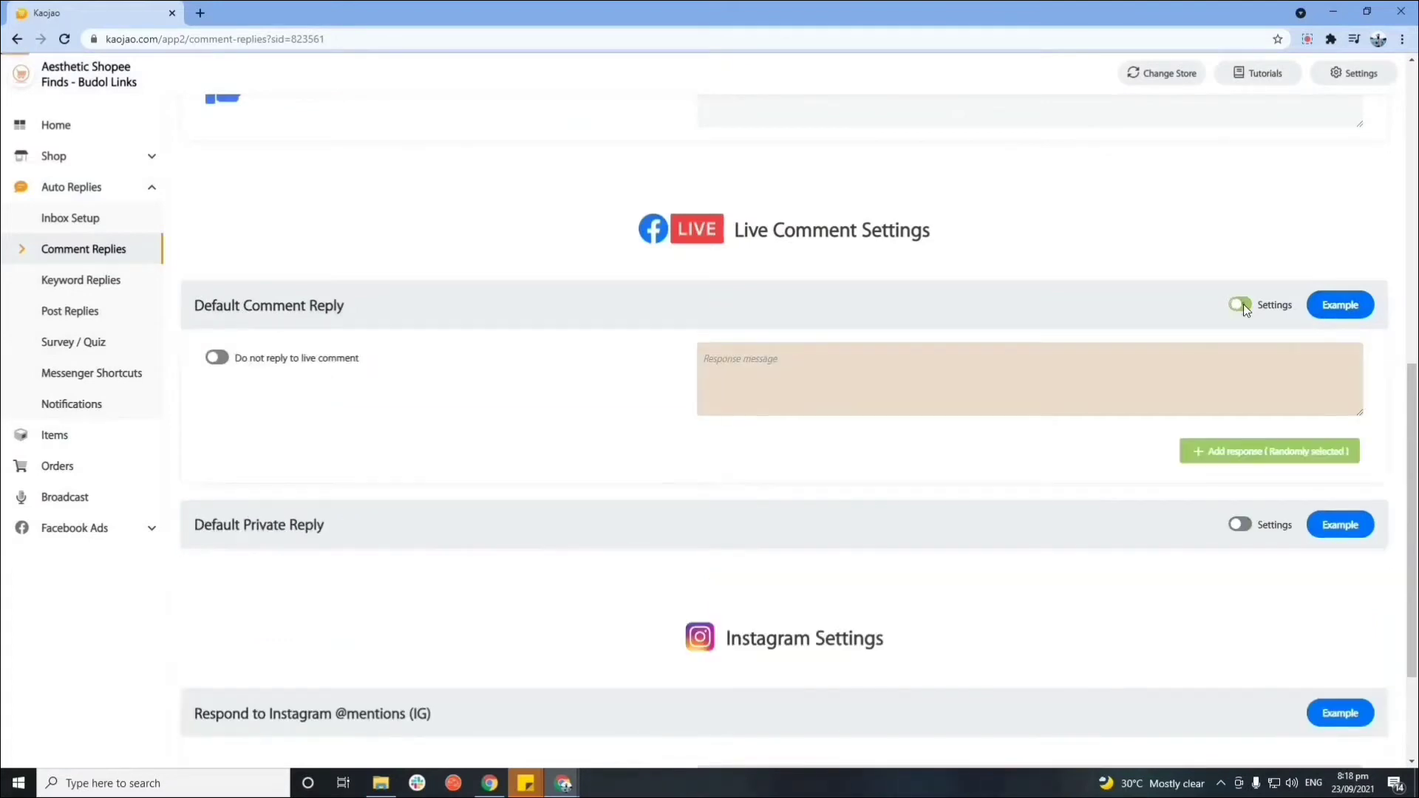
pyautogui.click(896, 360)
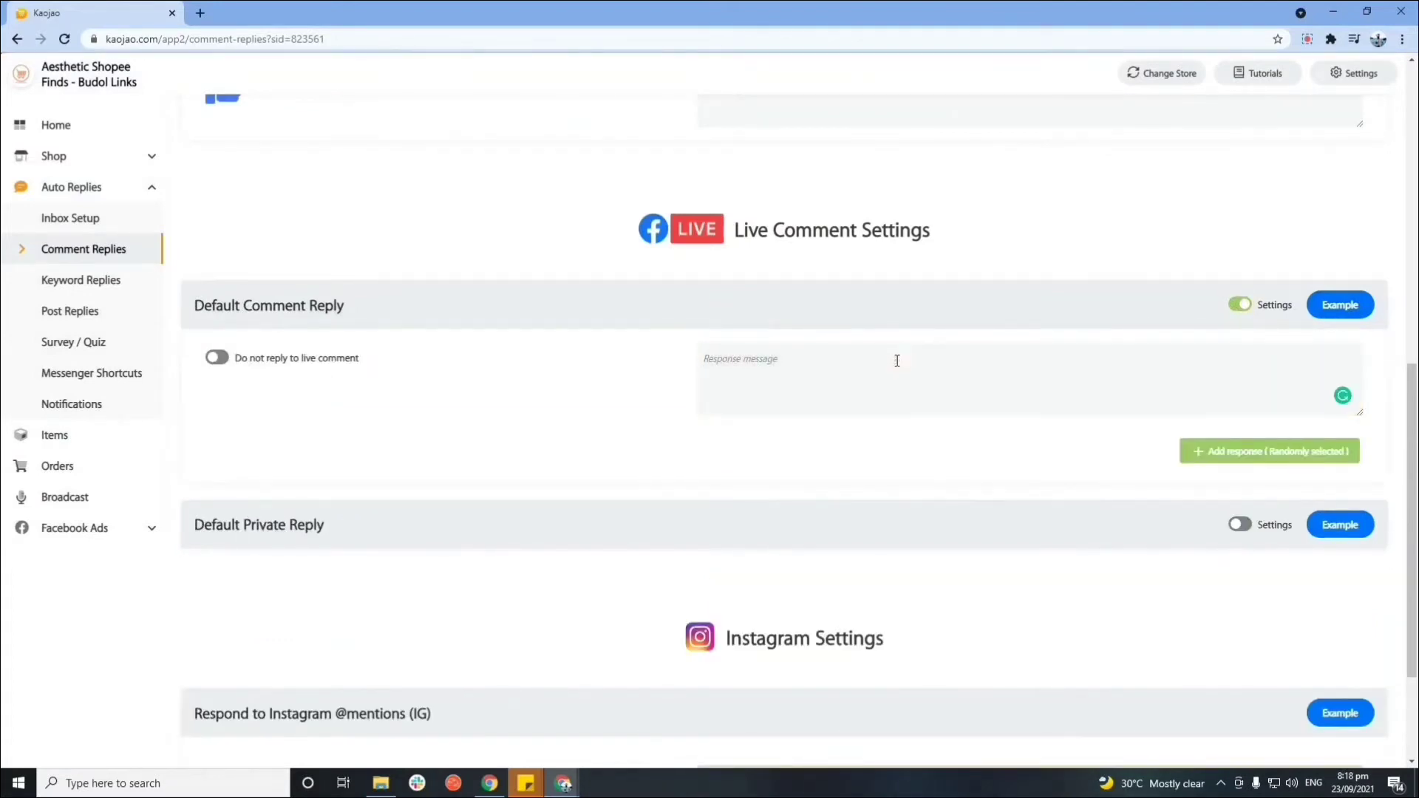
pyautogui.write('thank you for your comment.')
pyautogui.scroll(-2, 889, 375)
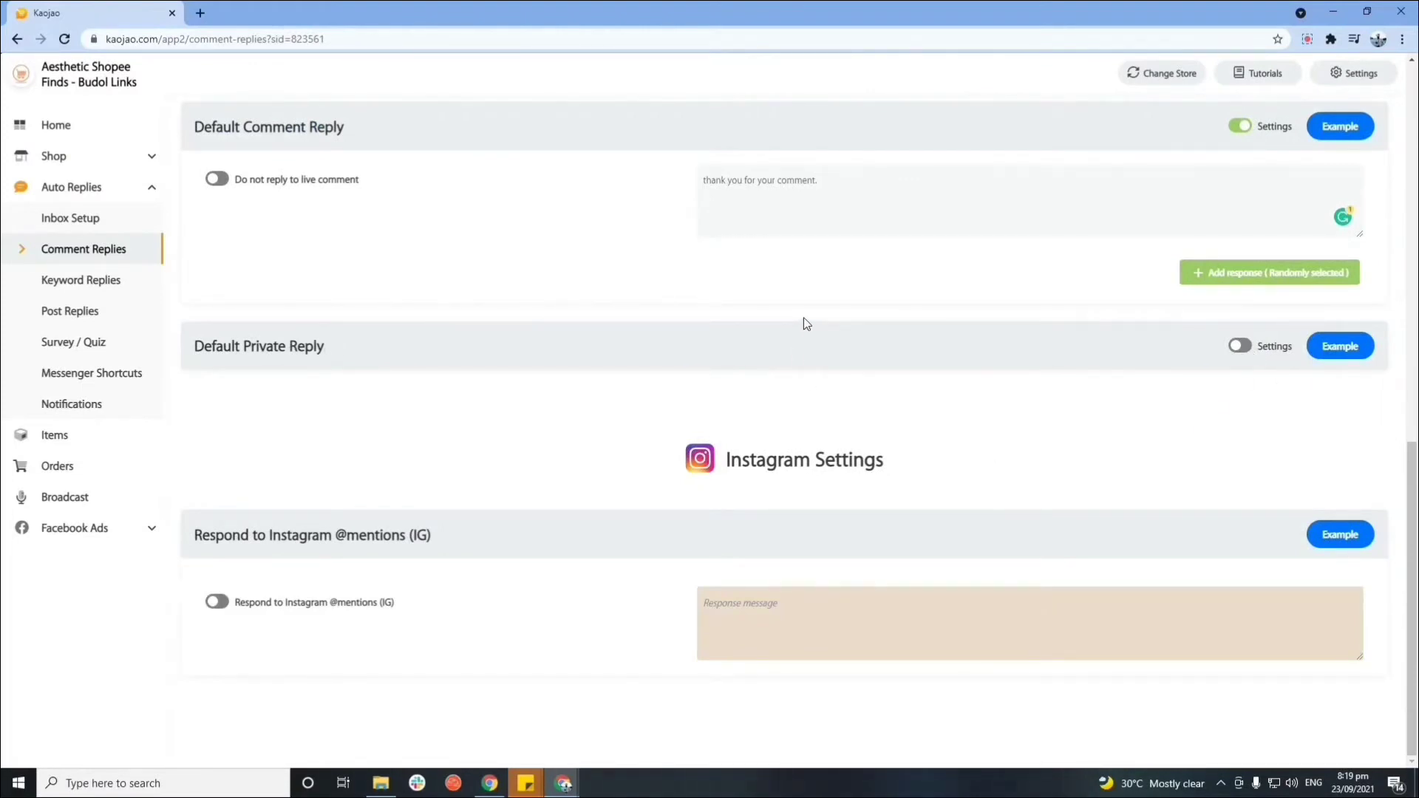
# Check the private reply example, turn on Instagram mention replies, and go to Keyword Replies
pyautogui.click(1339, 347)
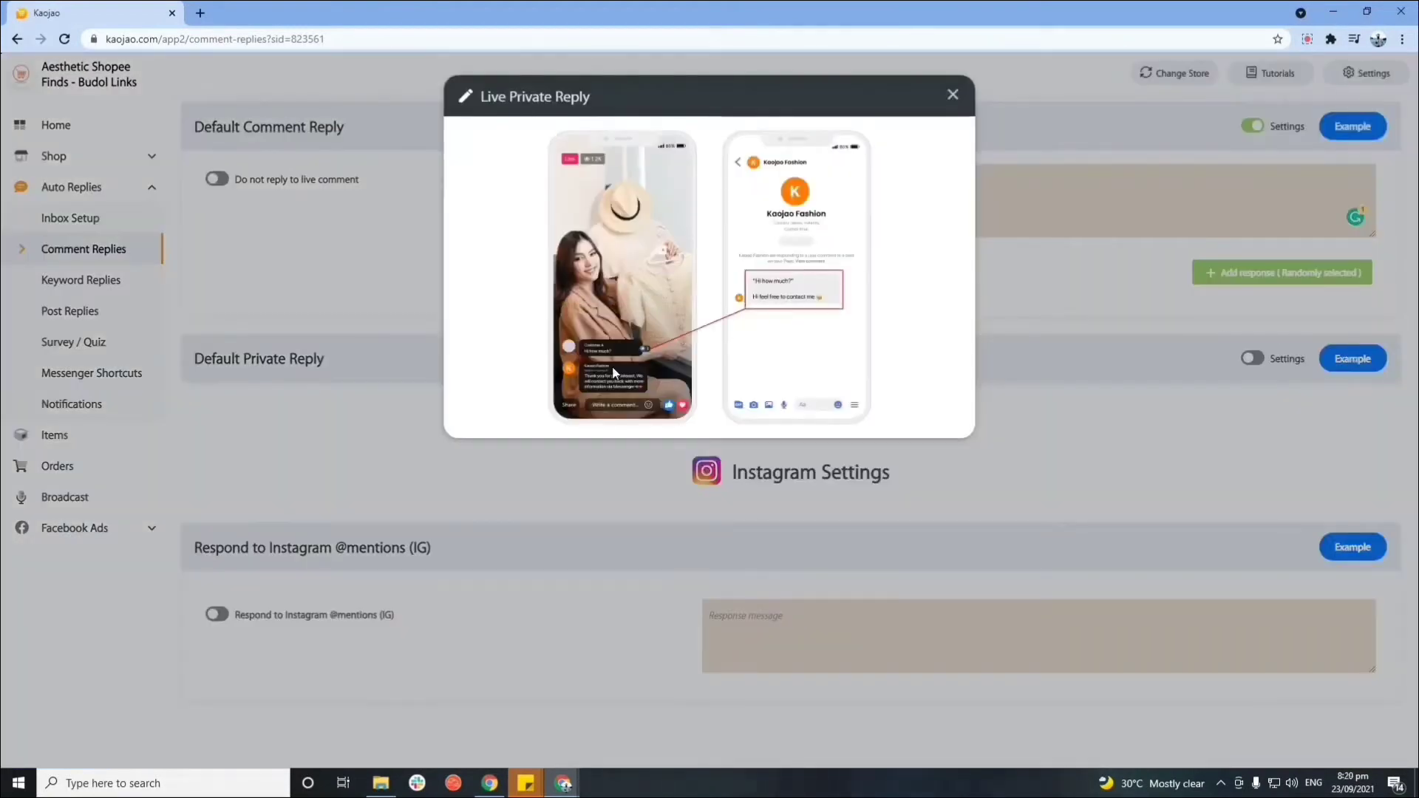
pyautogui.click(272, 564)
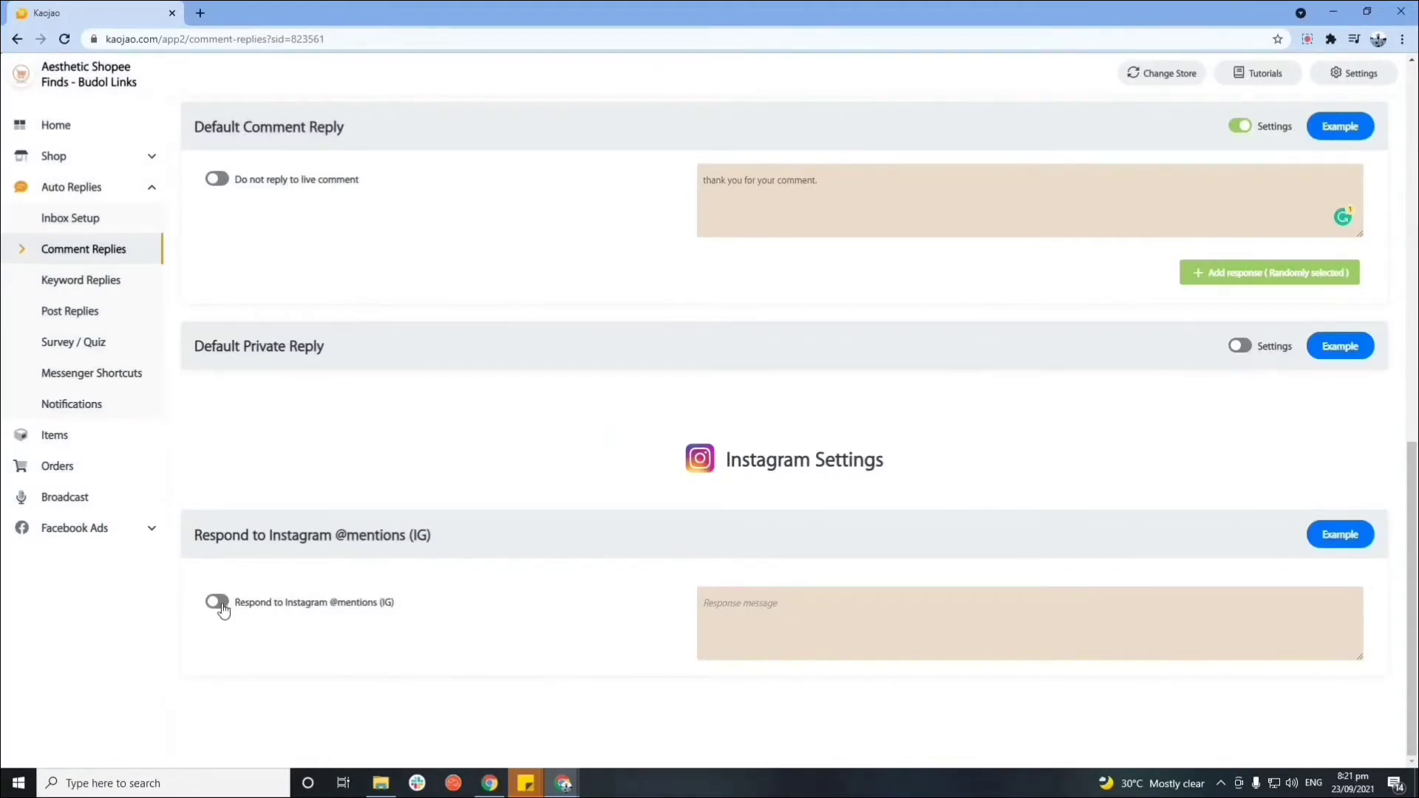
pyautogui.click(222, 605)
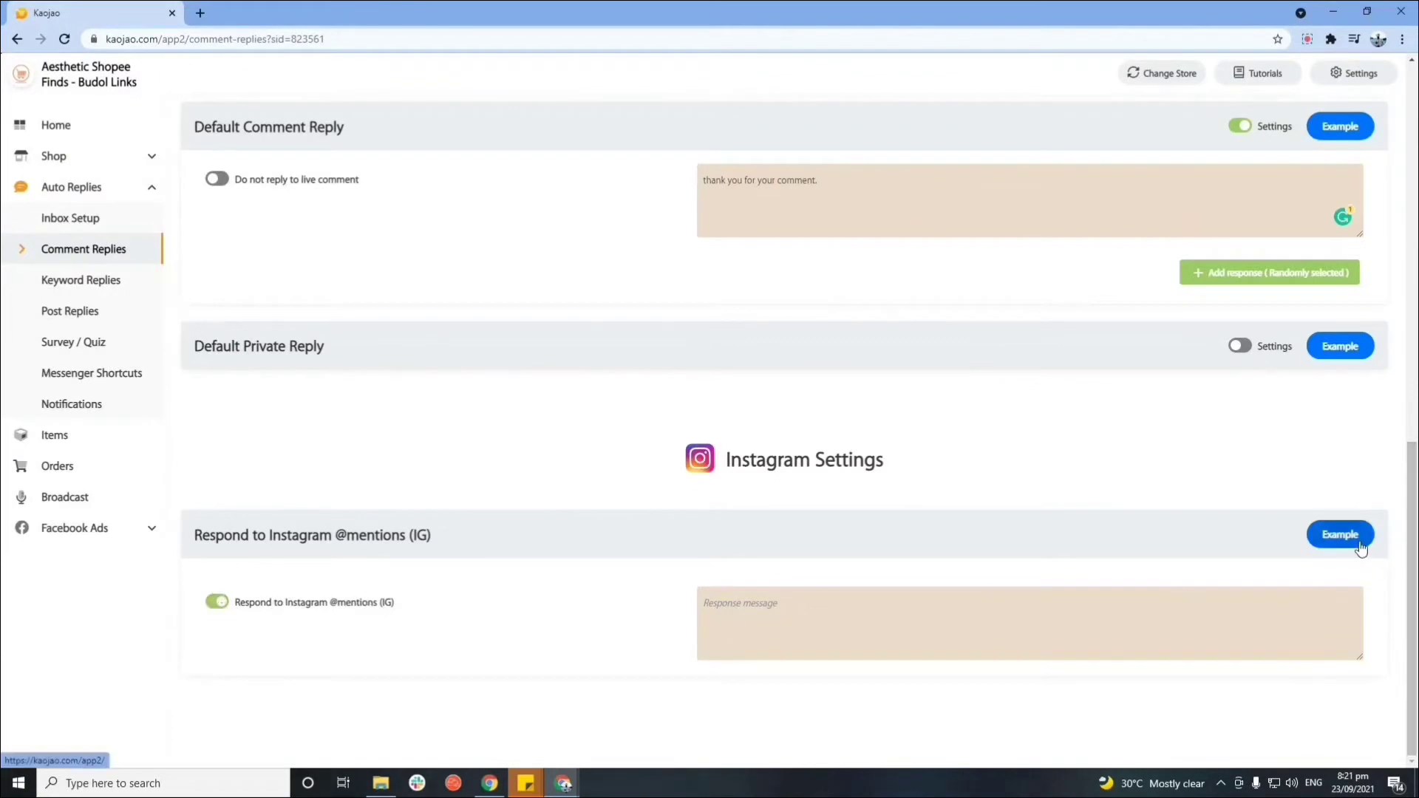
pyautogui.click(1340, 534)
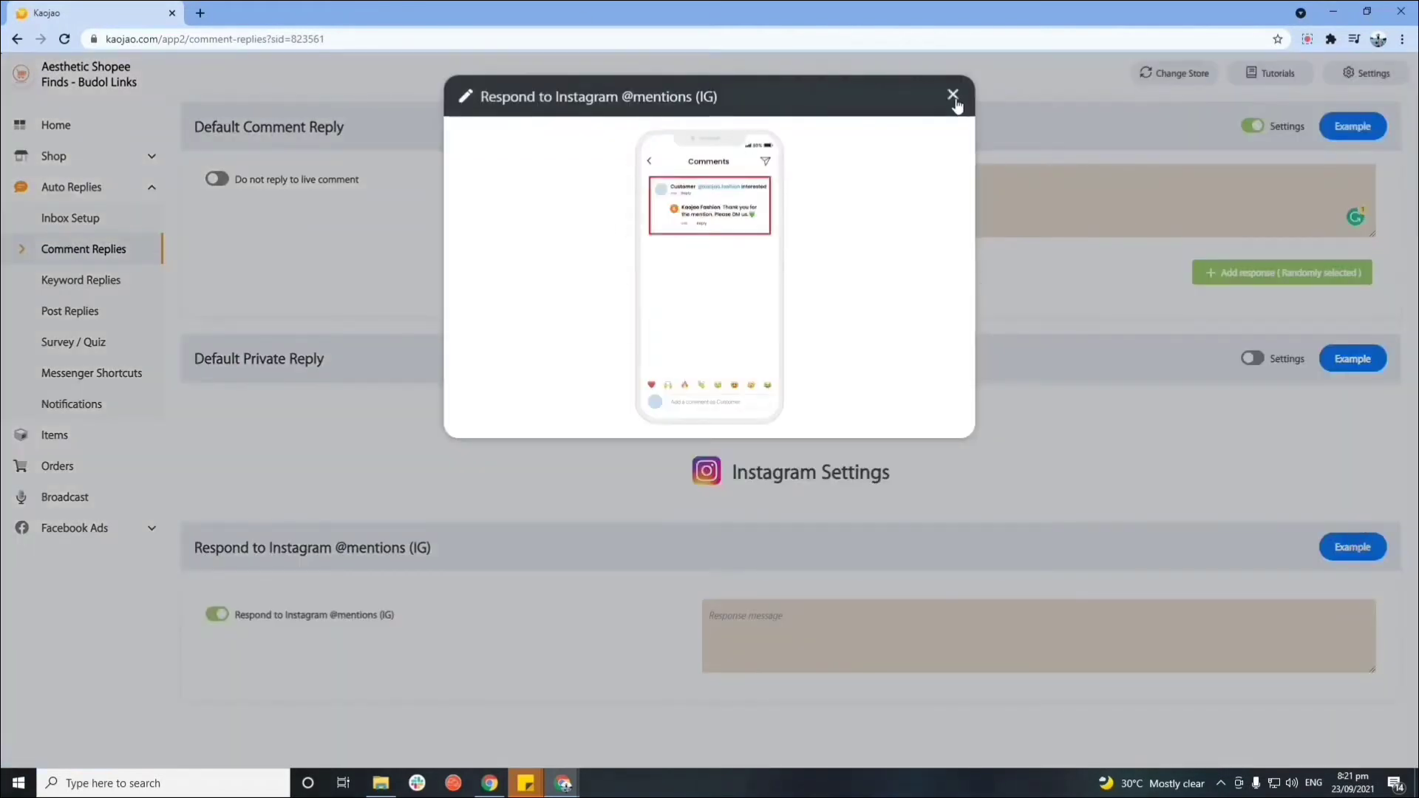
pyautogui.click(953, 95)
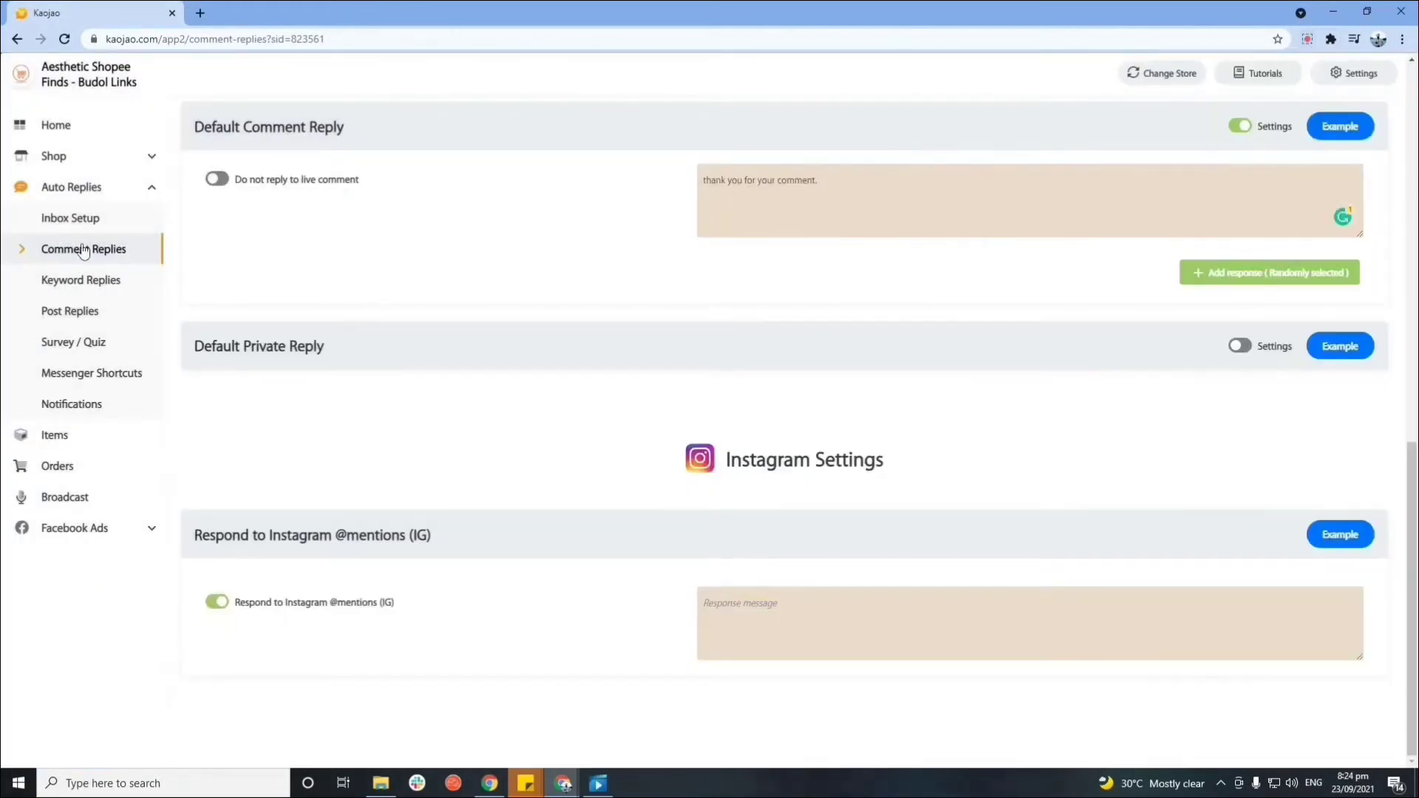
pyautogui.click(71, 284)
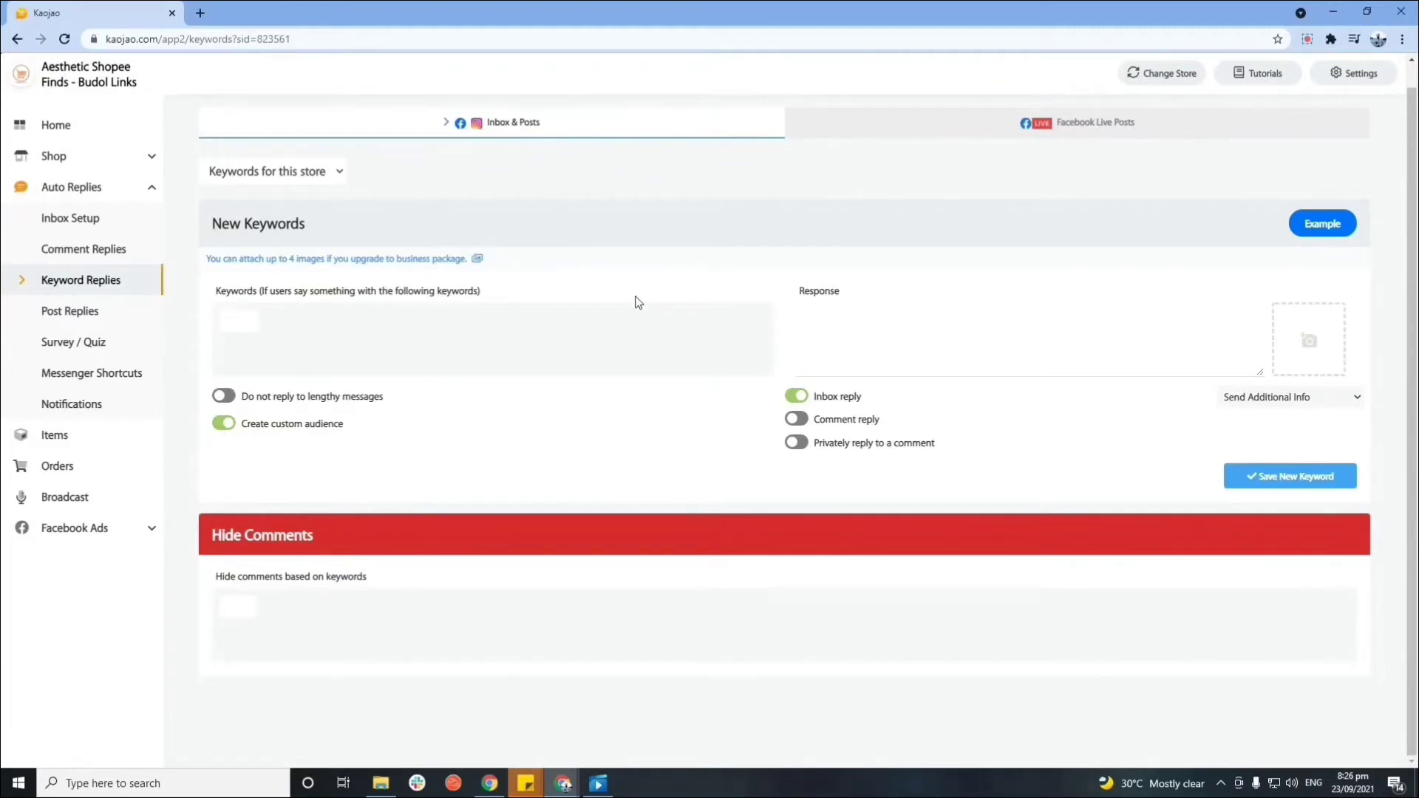
# Save keyword 'discount' with the response 'All our items are on 20% Early Bermonths OFF!'
pyautogui.click(283, 326)
pyautogui.write('discount')
pyautogui.click(847, 317)
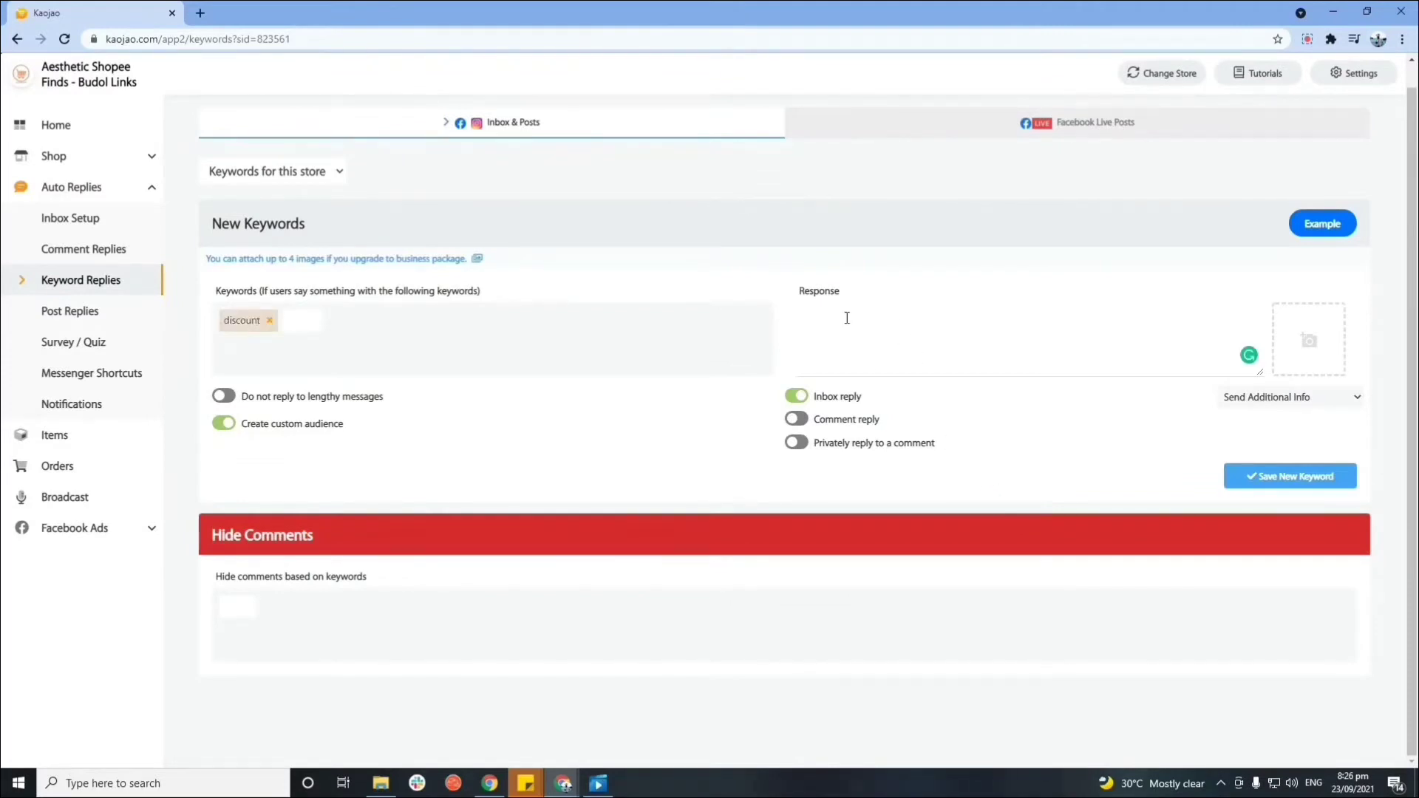
pyautogui.write('sdfs')
pyautogui.press('BackSpace')
pyautogui.press('BackSpace')
pyautogui.press('BackSpace')
pyautogui.press('BackSpace')
pyautogui.click(847, 318)
pyautogui.write('All our items are on 20% Early Bermonths OFF!')
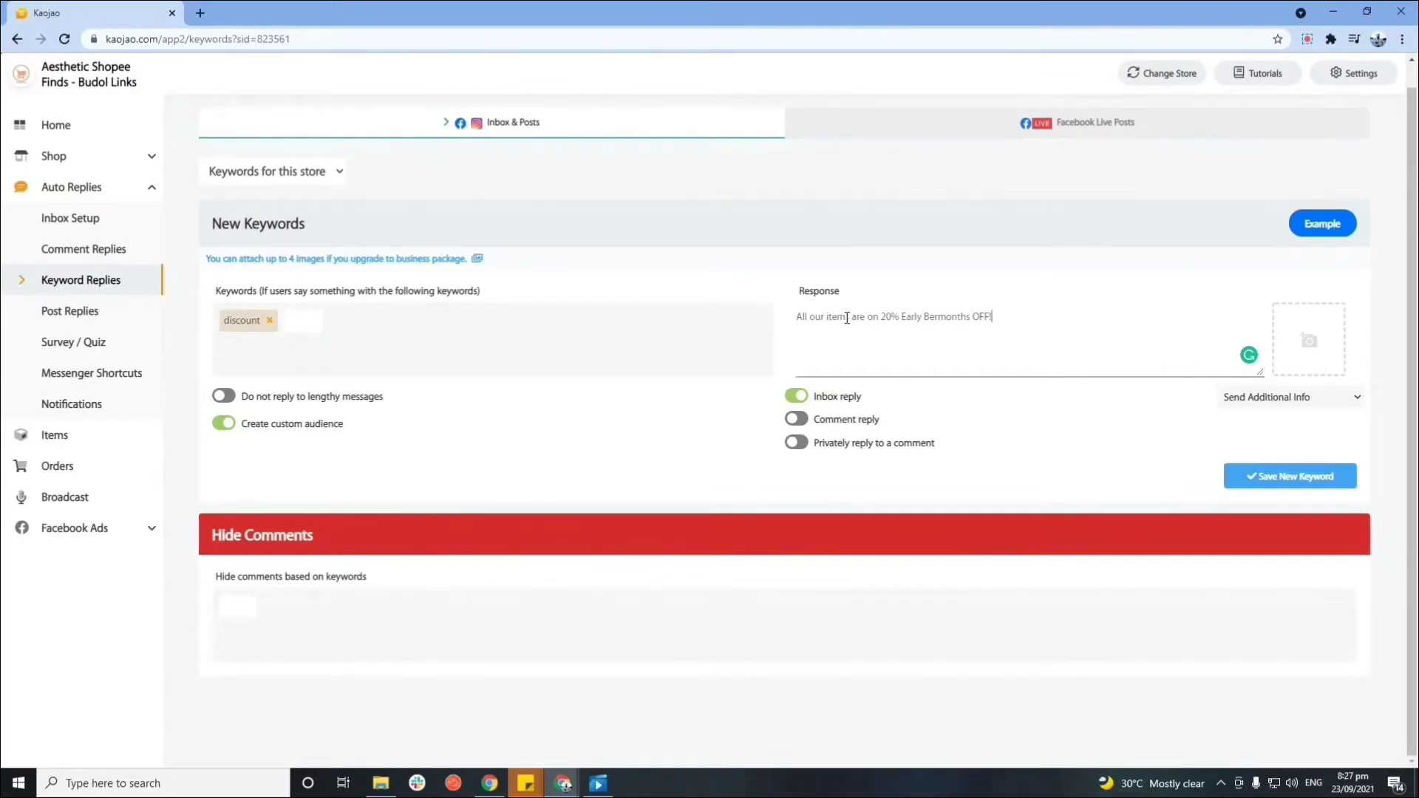
pyautogui.click(1268, 475)
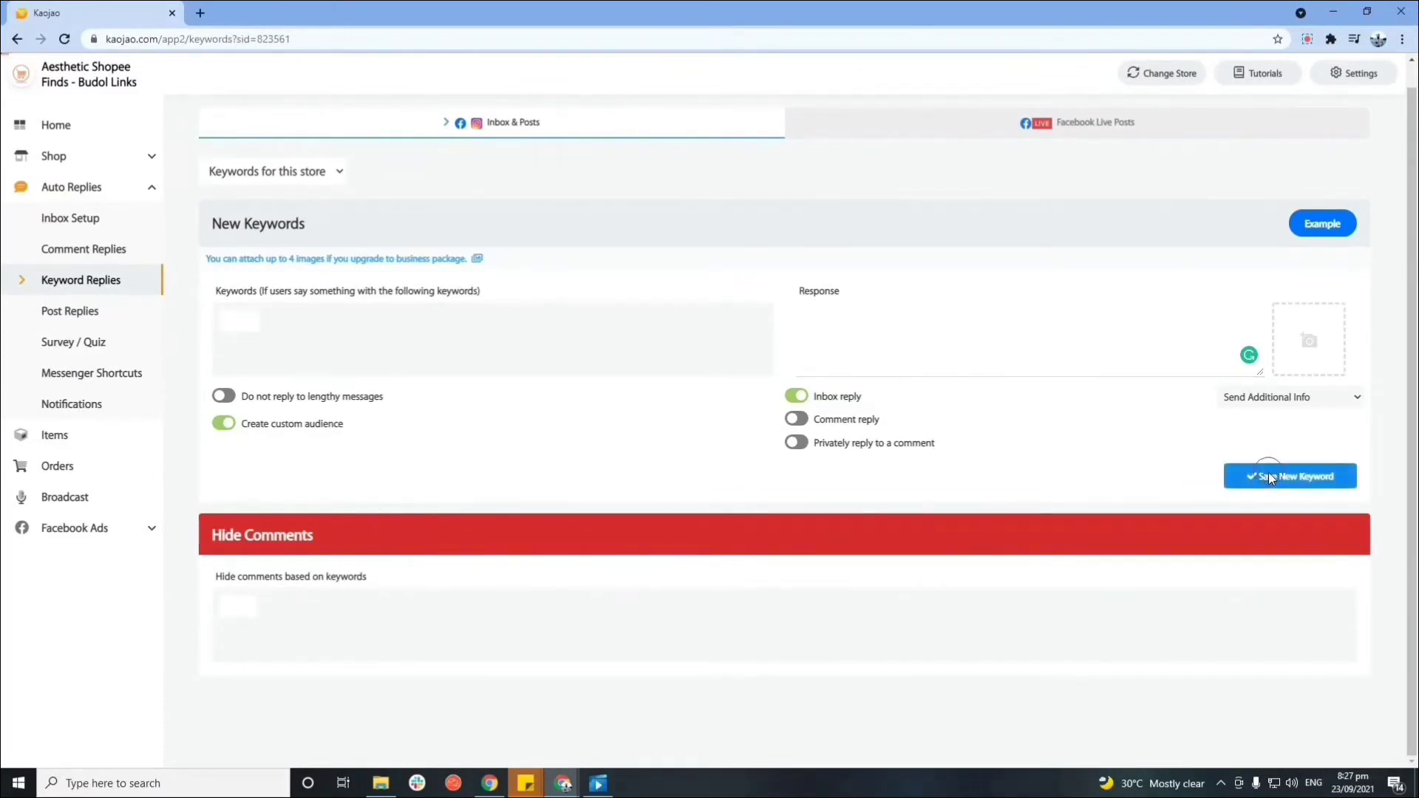
# Scroll down and start listing keywords in the Hide Comments section
pyautogui.scroll(-2, 1066, 471)
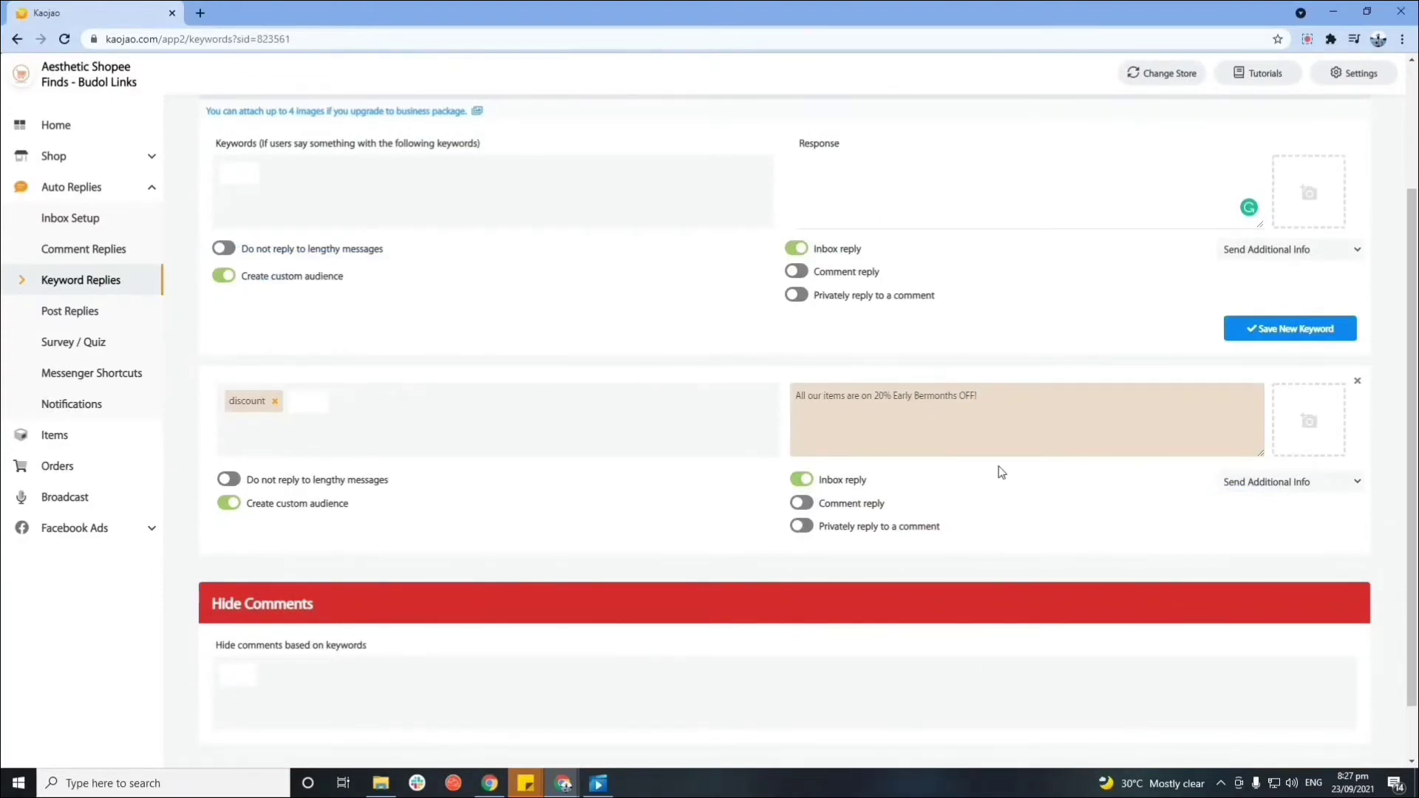
pyautogui.scroll(-1, 1001, 472)
pyautogui.click(253, 610)
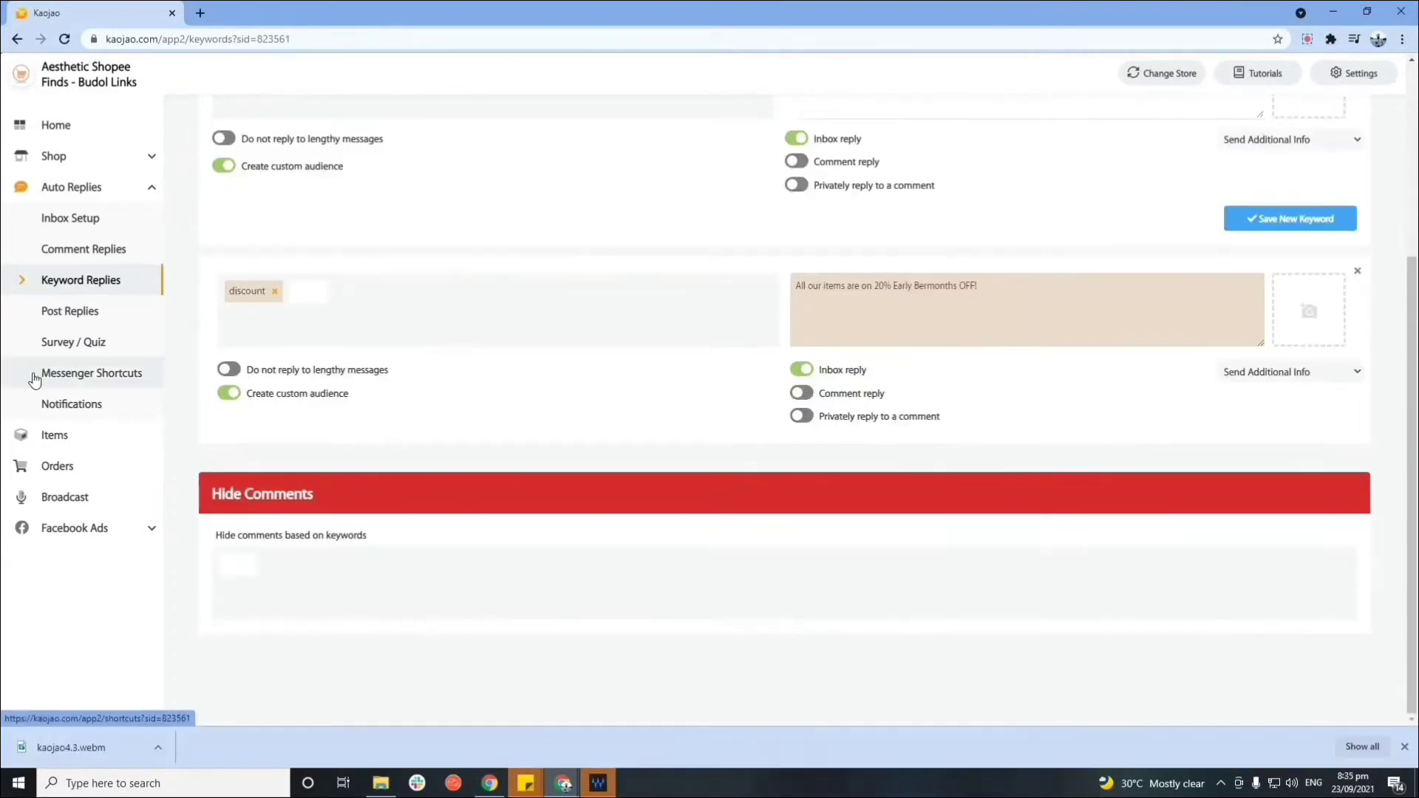
# Open Post Replies and find the Nordic Snacks Storage post
pyautogui.click(66, 314)
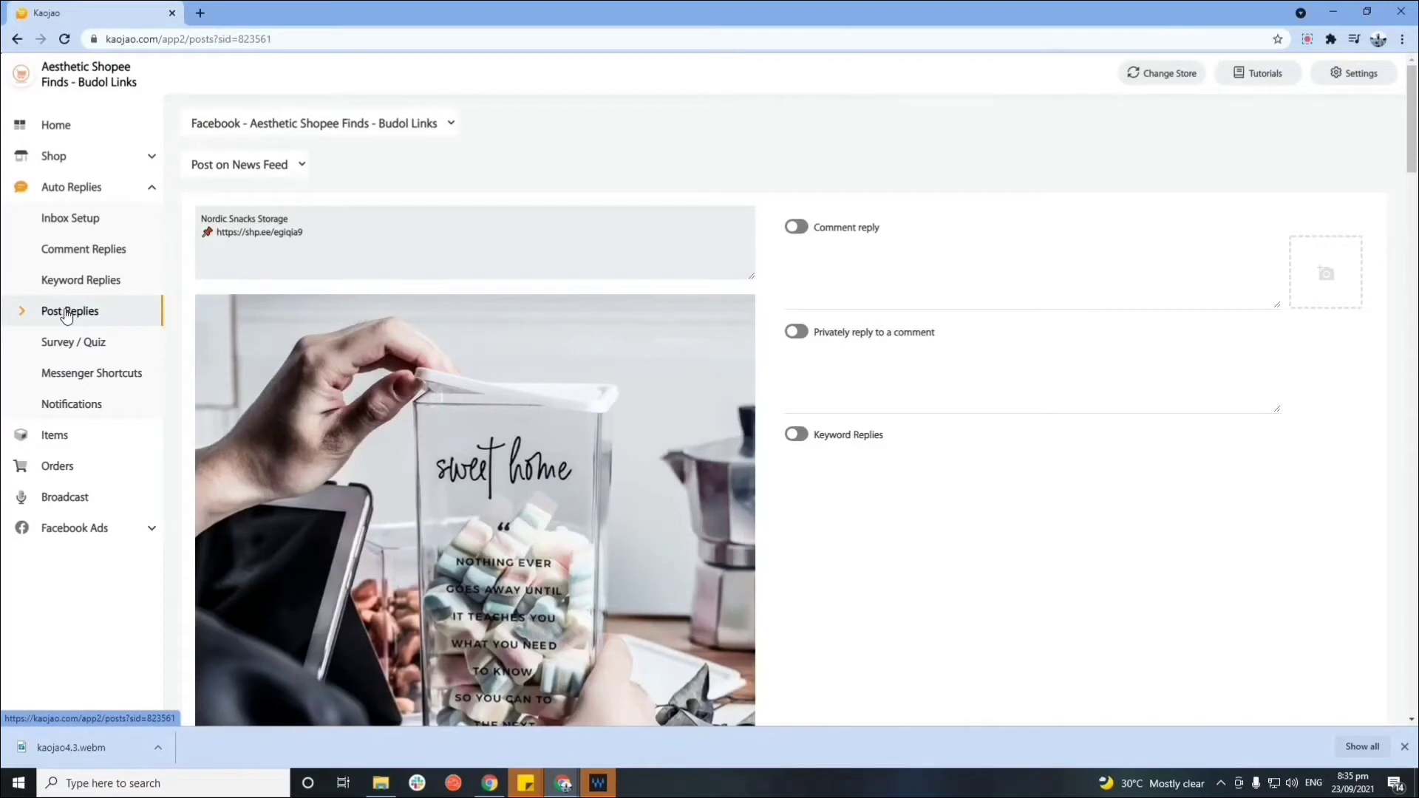
pyautogui.scroll(-4, 337, 445)
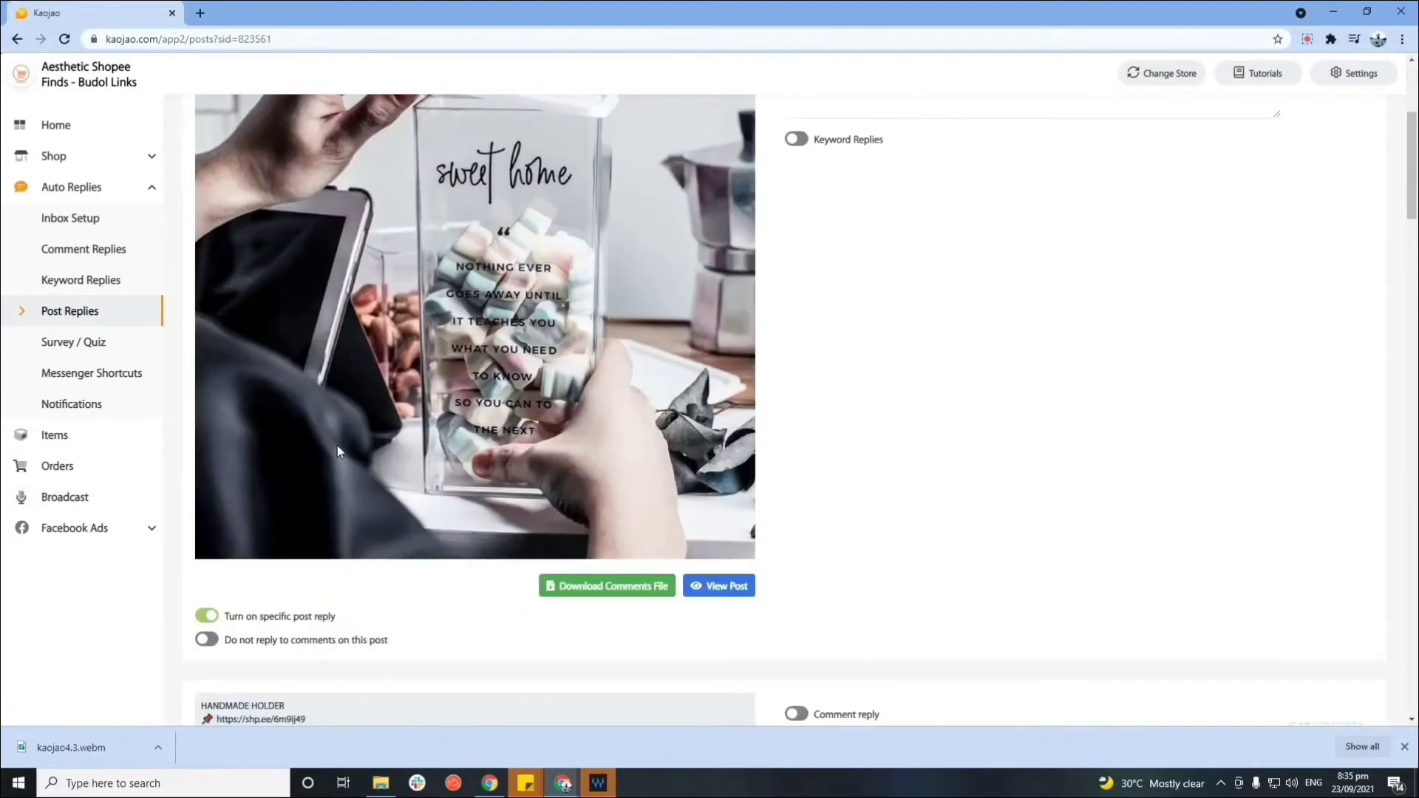
pyautogui.scroll(2, 377, 459)
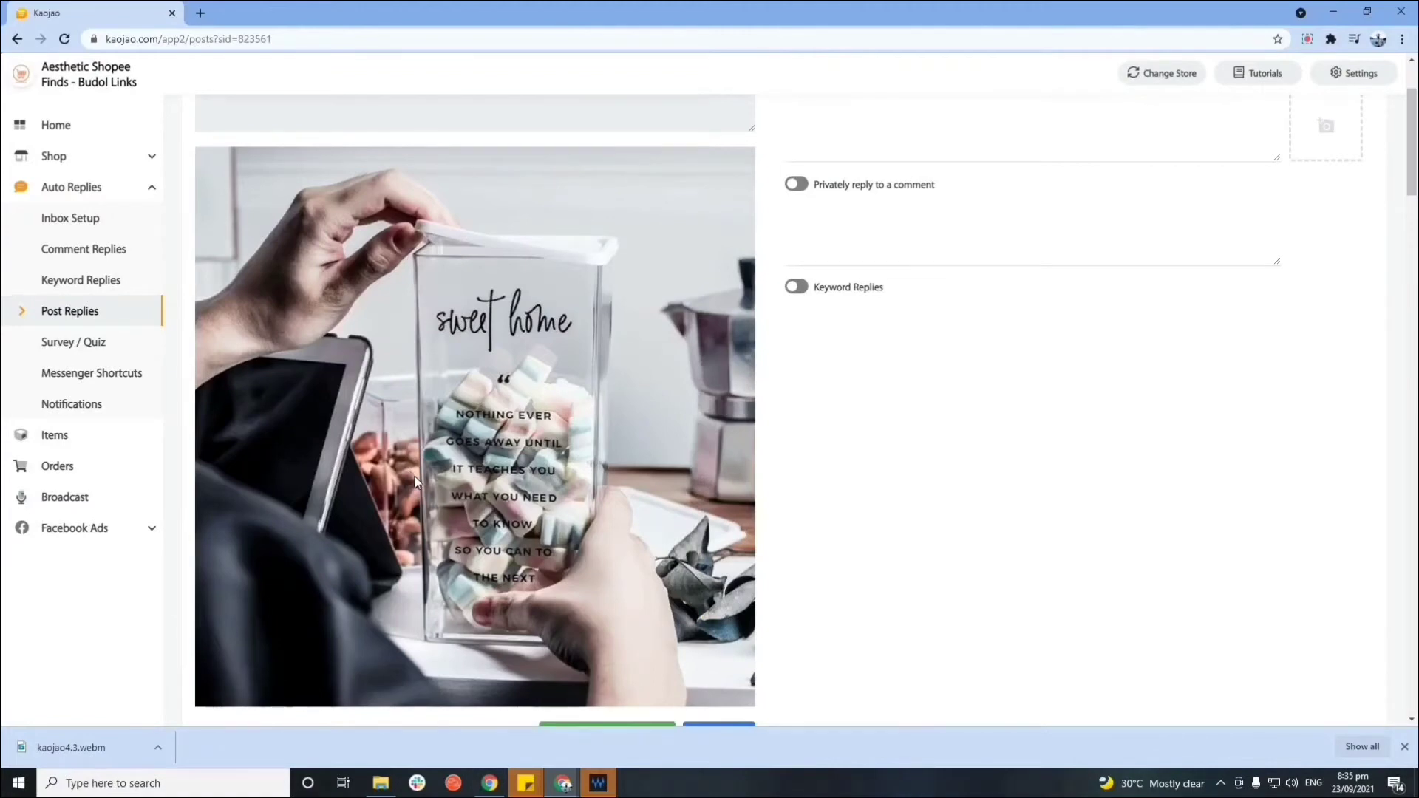
pyautogui.scroll(2, 417, 482)
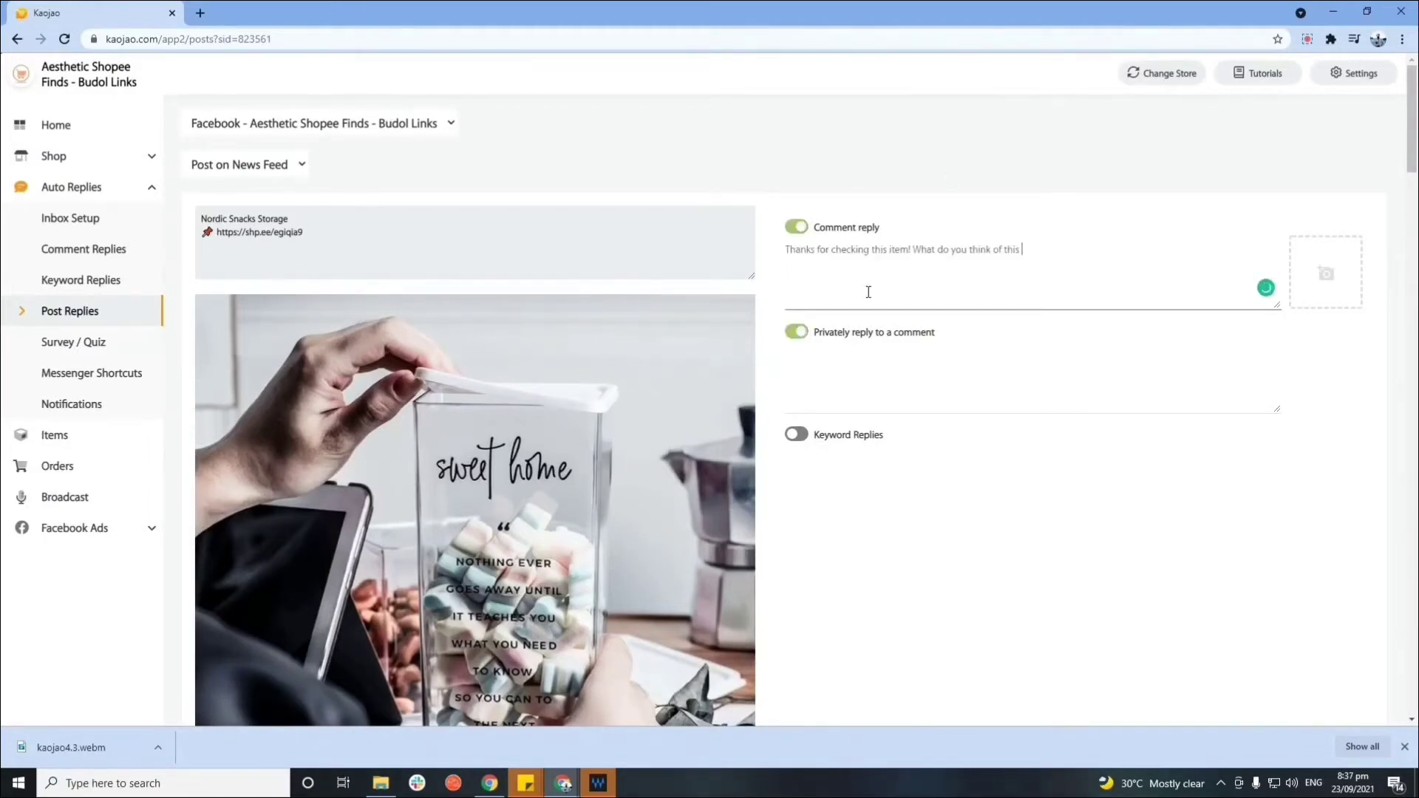
# Enter the thank-you comment reply ending 'aesthetic find? Let us know!' and reuse it as the private reply
pyautogui.write('aesthetic find? Let us know!')
pyautogui.hotkey('ctrl', 'a')
pyautogui.hotkey('ctrl', 'c')
pyautogui.press('Tab')
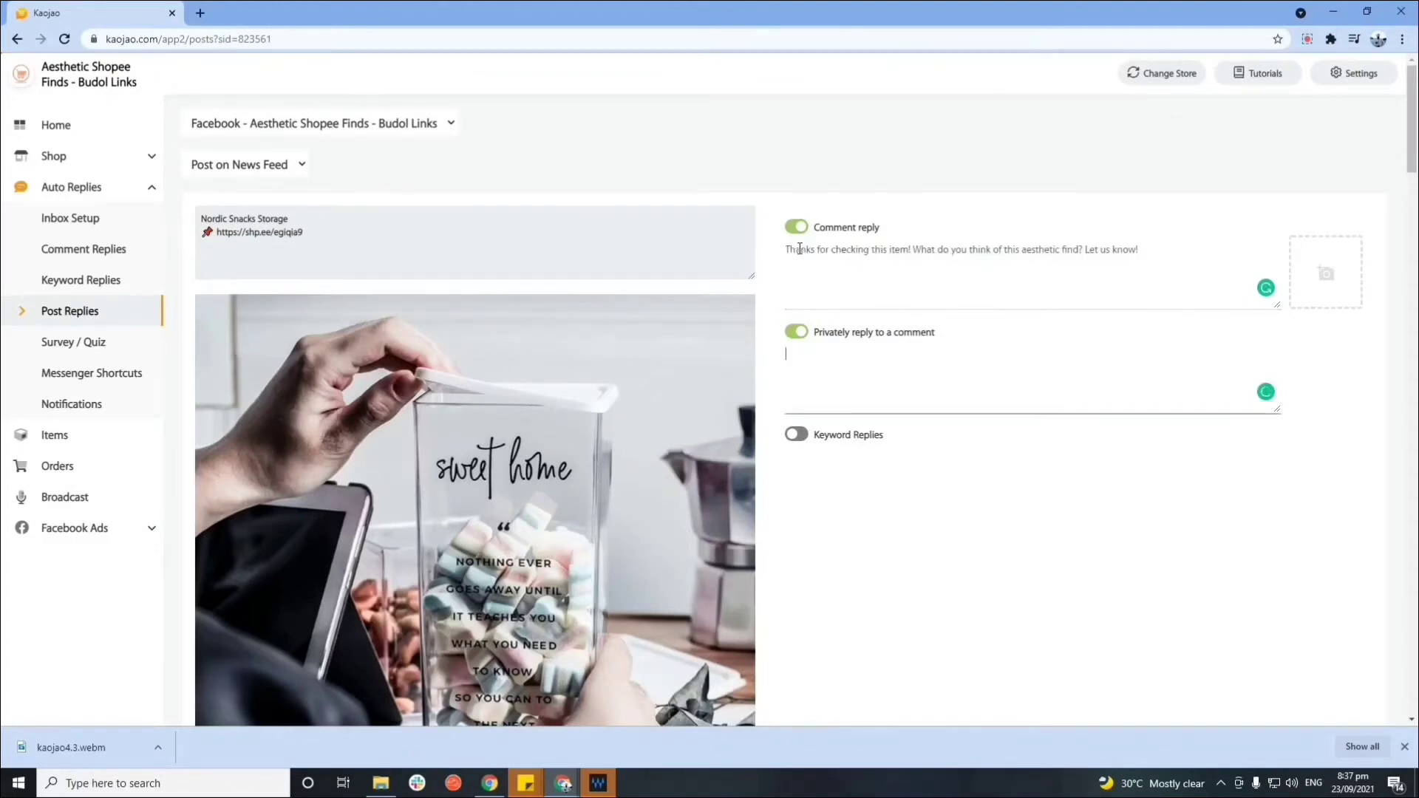
pyautogui.click(812, 352)
pyautogui.hotkey('ctrl', 'v')
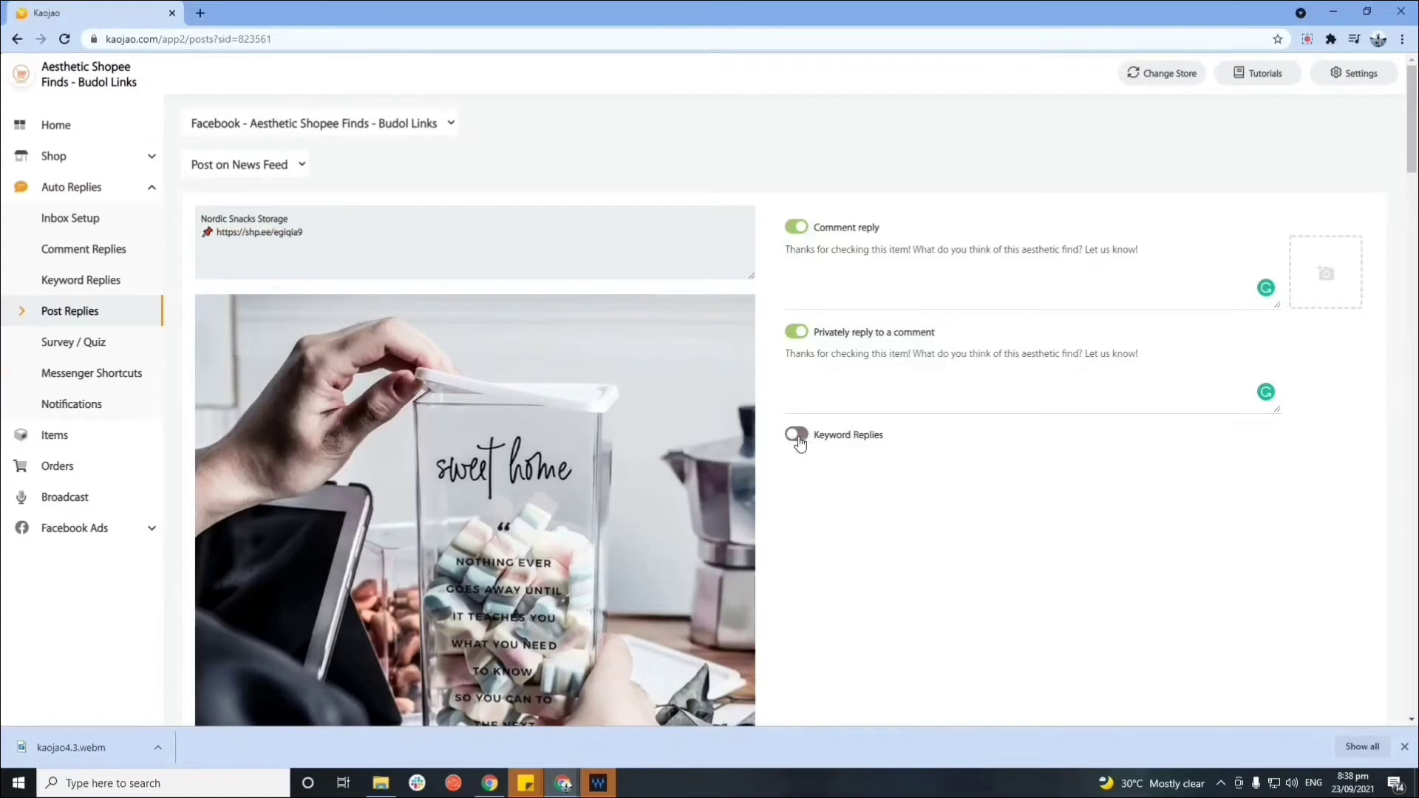
# Turn on Keyword Replies for the Nordic Snacks Storage post
pyautogui.click(798, 436)
pyautogui.scroll(-10, 583, 296)
pyautogui.scroll(-15, 584, 297)
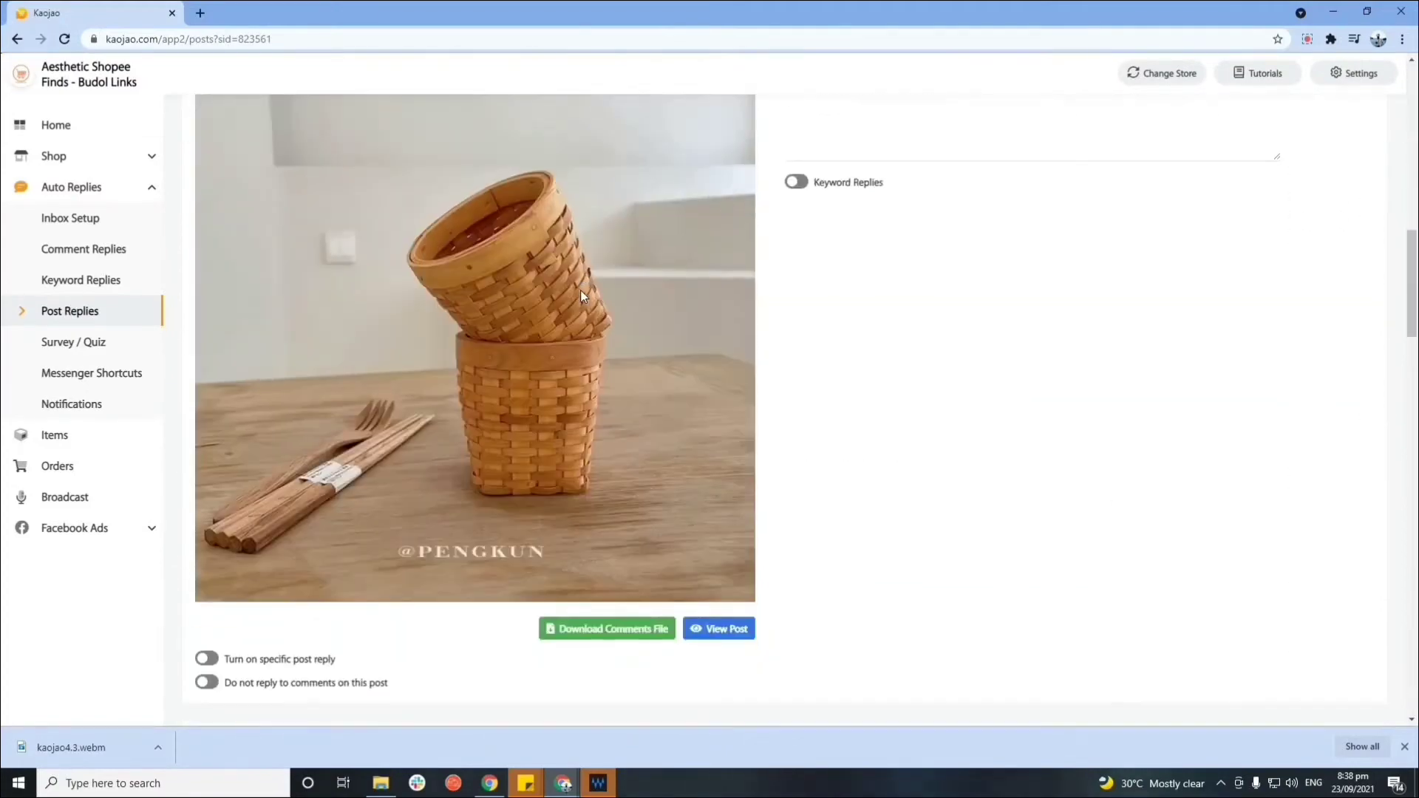
pyautogui.scroll(-3, 578, 296)
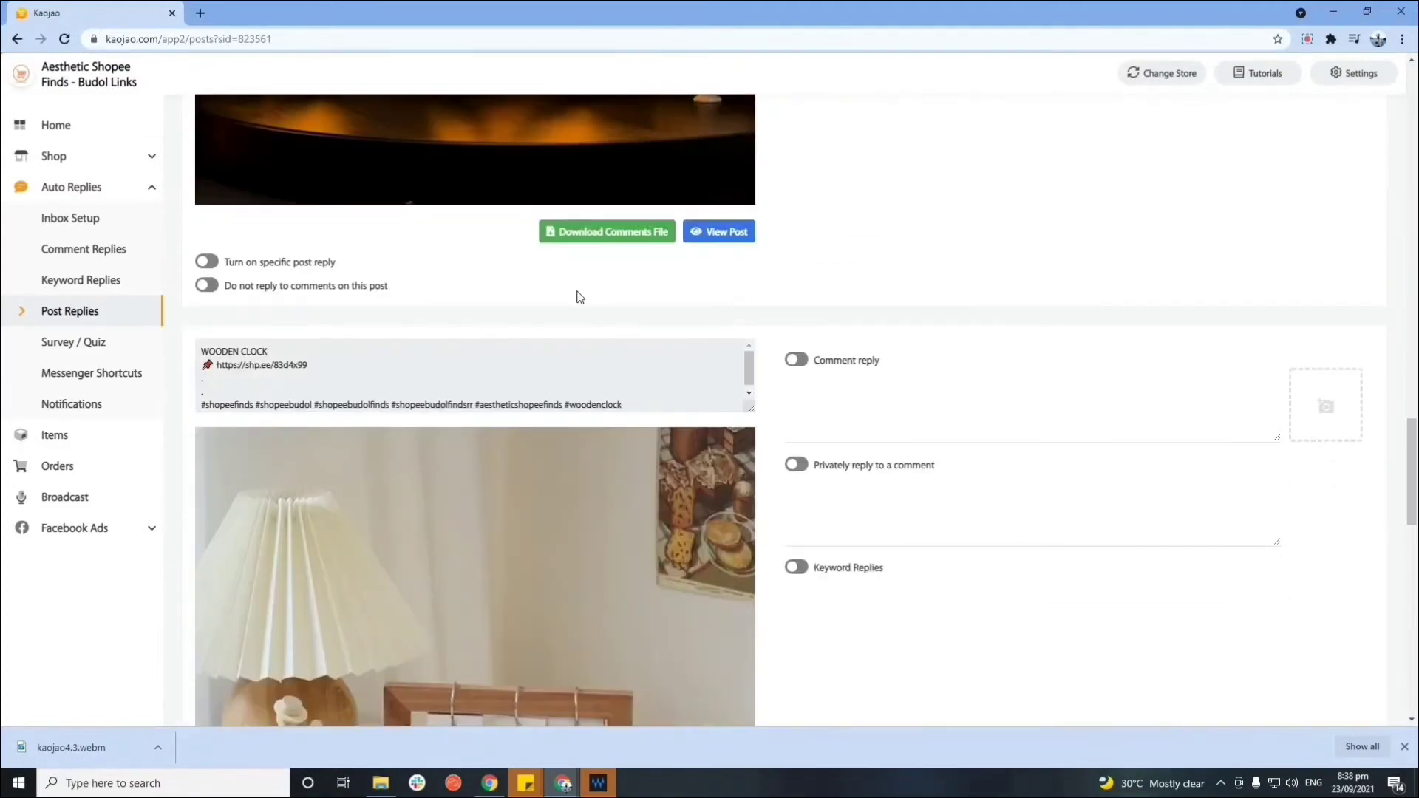
pyautogui.scroll(4, 578, 297)
pyautogui.scroll(-8, 578, 296)
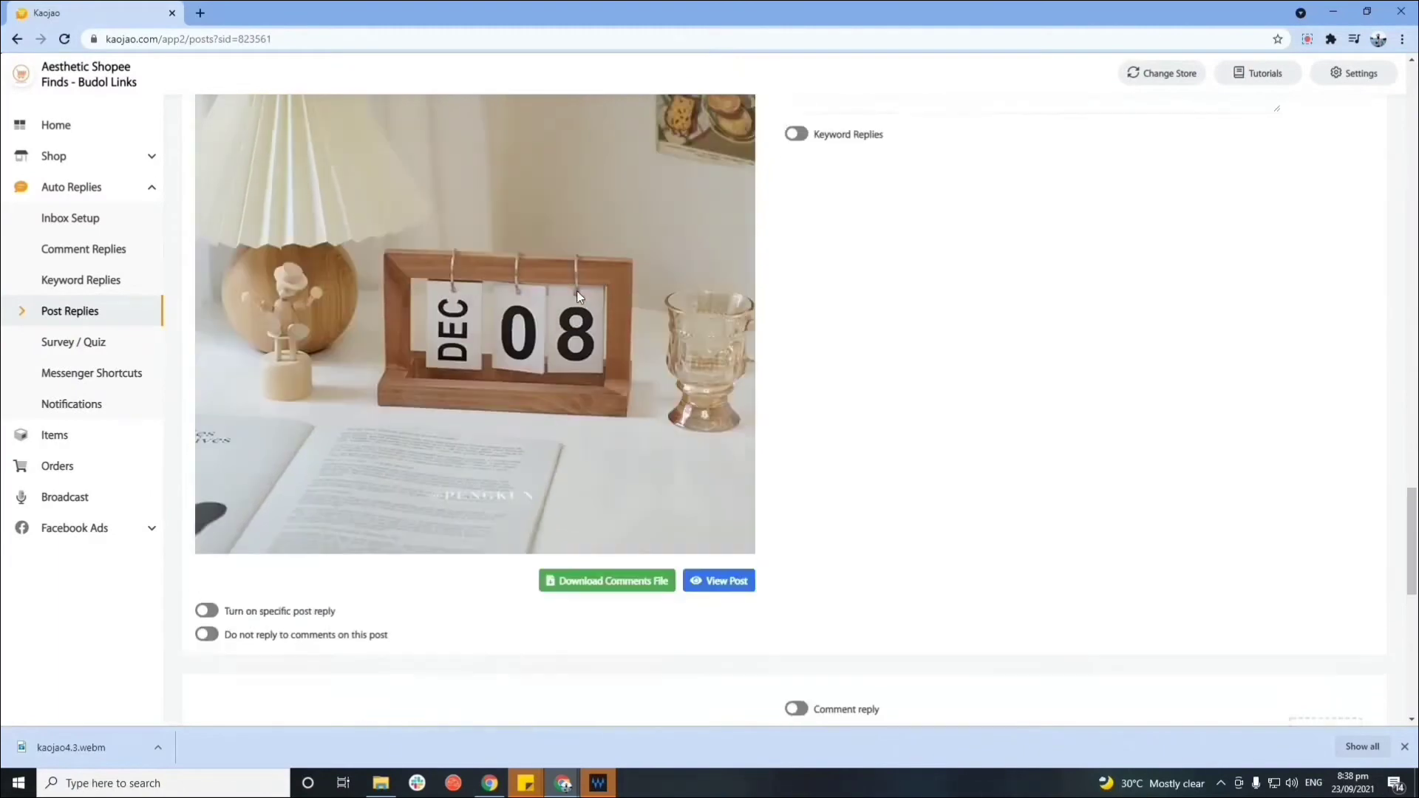
pyautogui.scroll(10, 578, 297)
pyautogui.scroll(10, 578, 297)
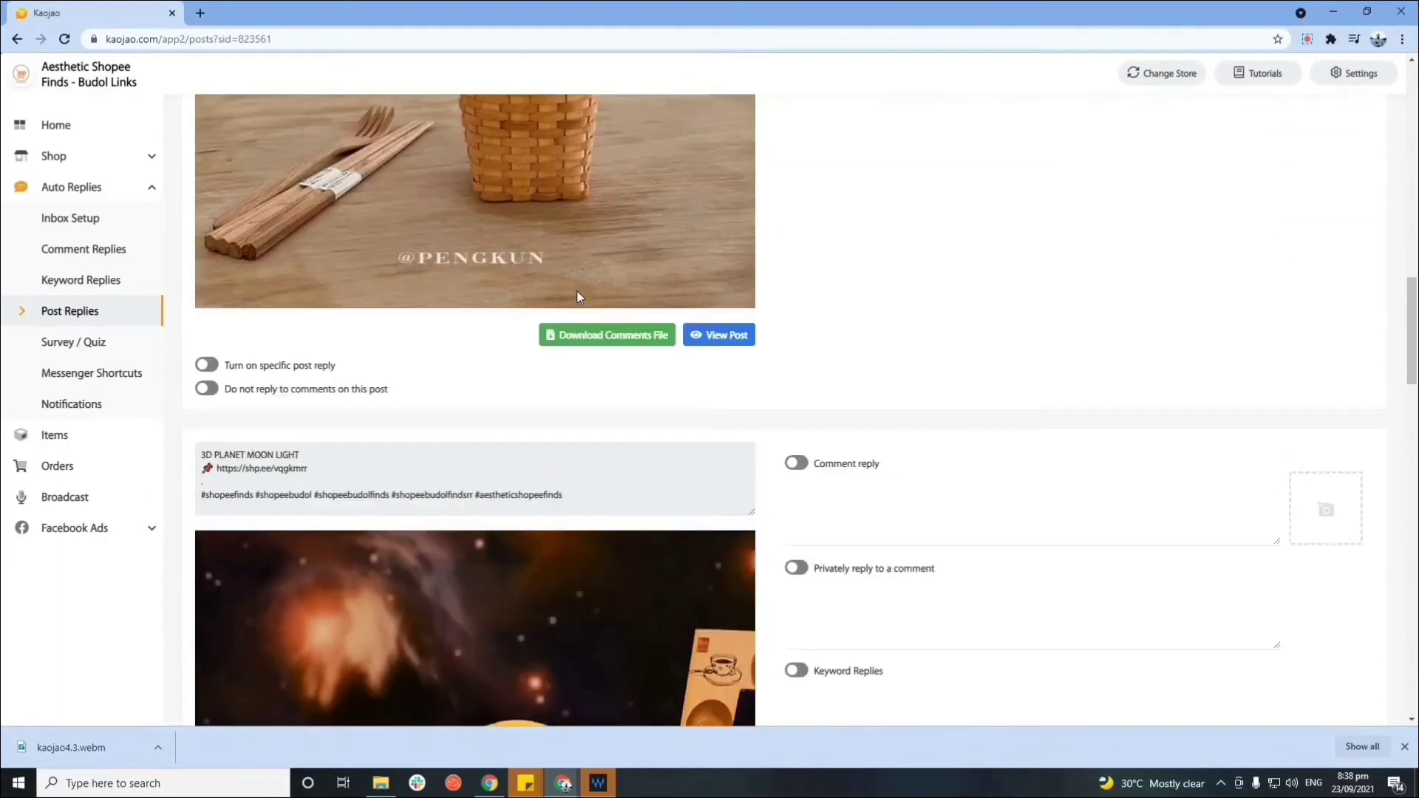
# Open Survey / Quiz and preview the Quiz (Example)
pyautogui.click(71, 347)
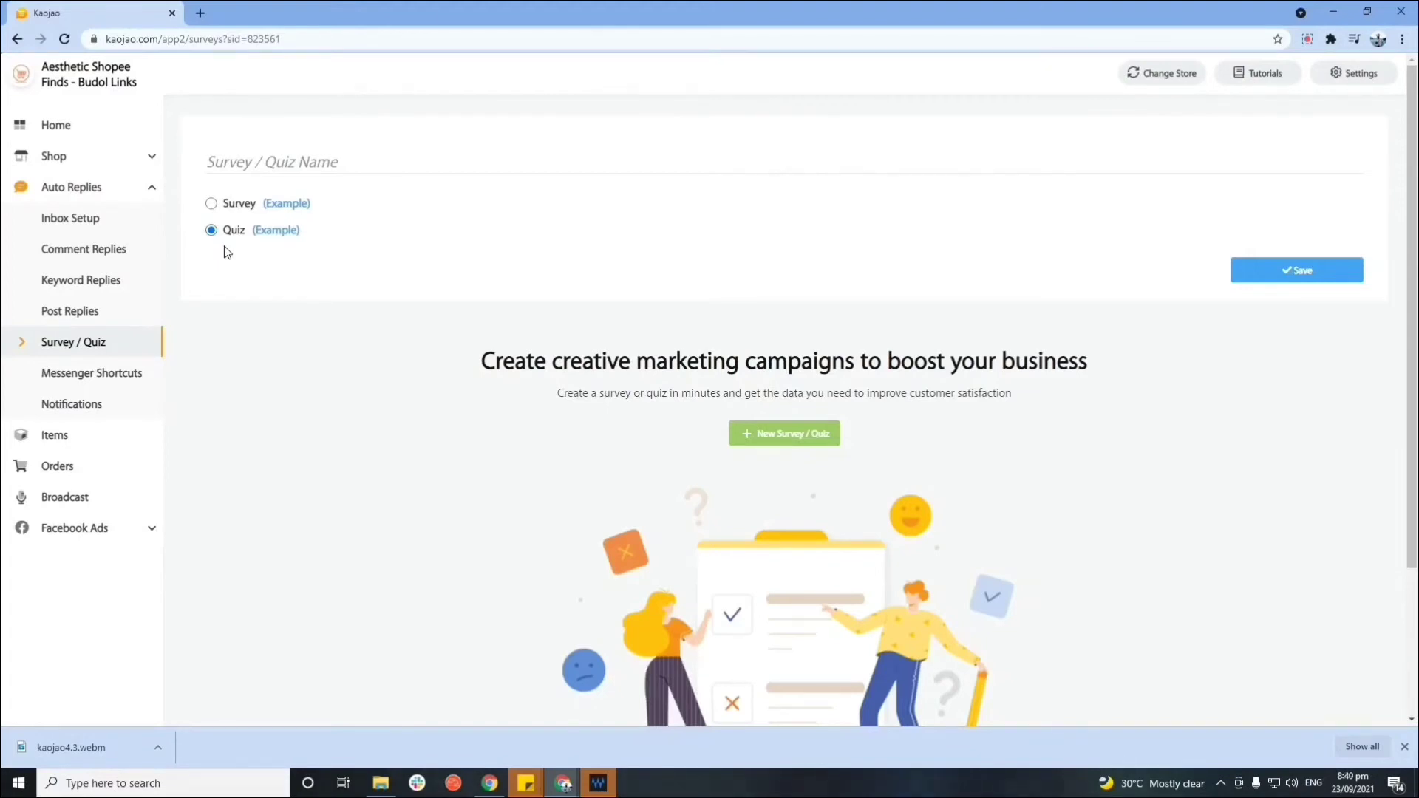
pyautogui.click(273, 231)
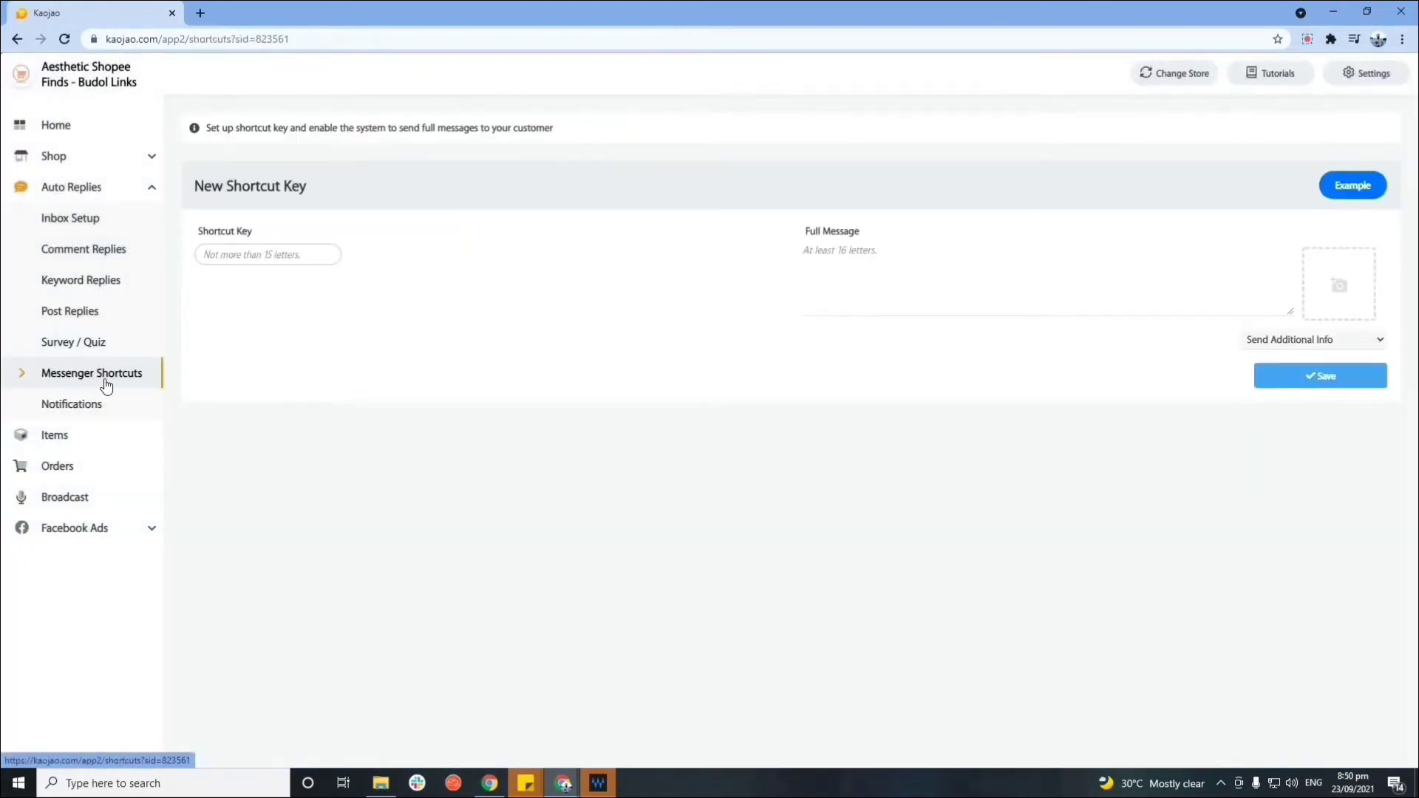
# Save a 'tnc' Messenger shortcut containing the pasted Terms and Conditions text, then view Notifications
pyautogui.click(235, 253)
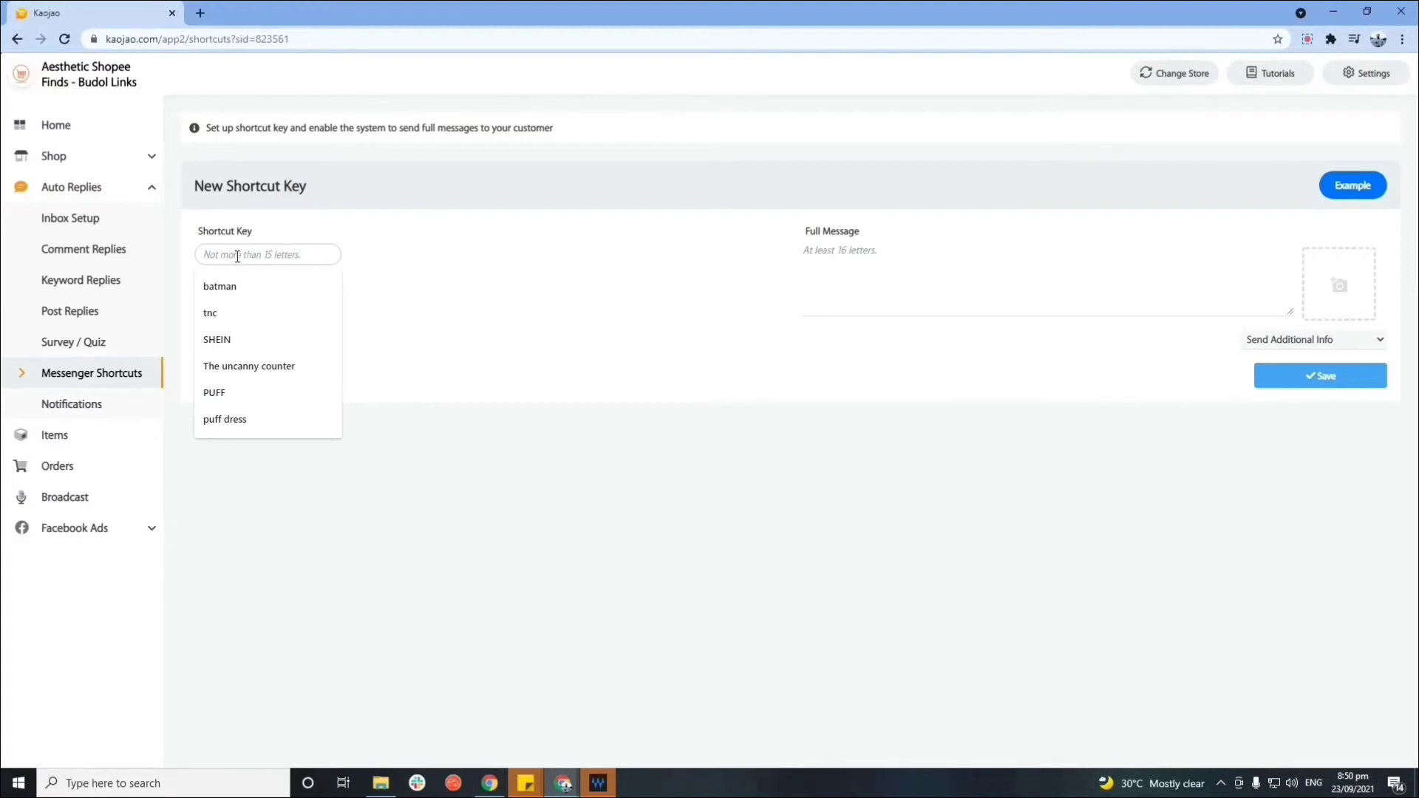
pyautogui.write('tnc')
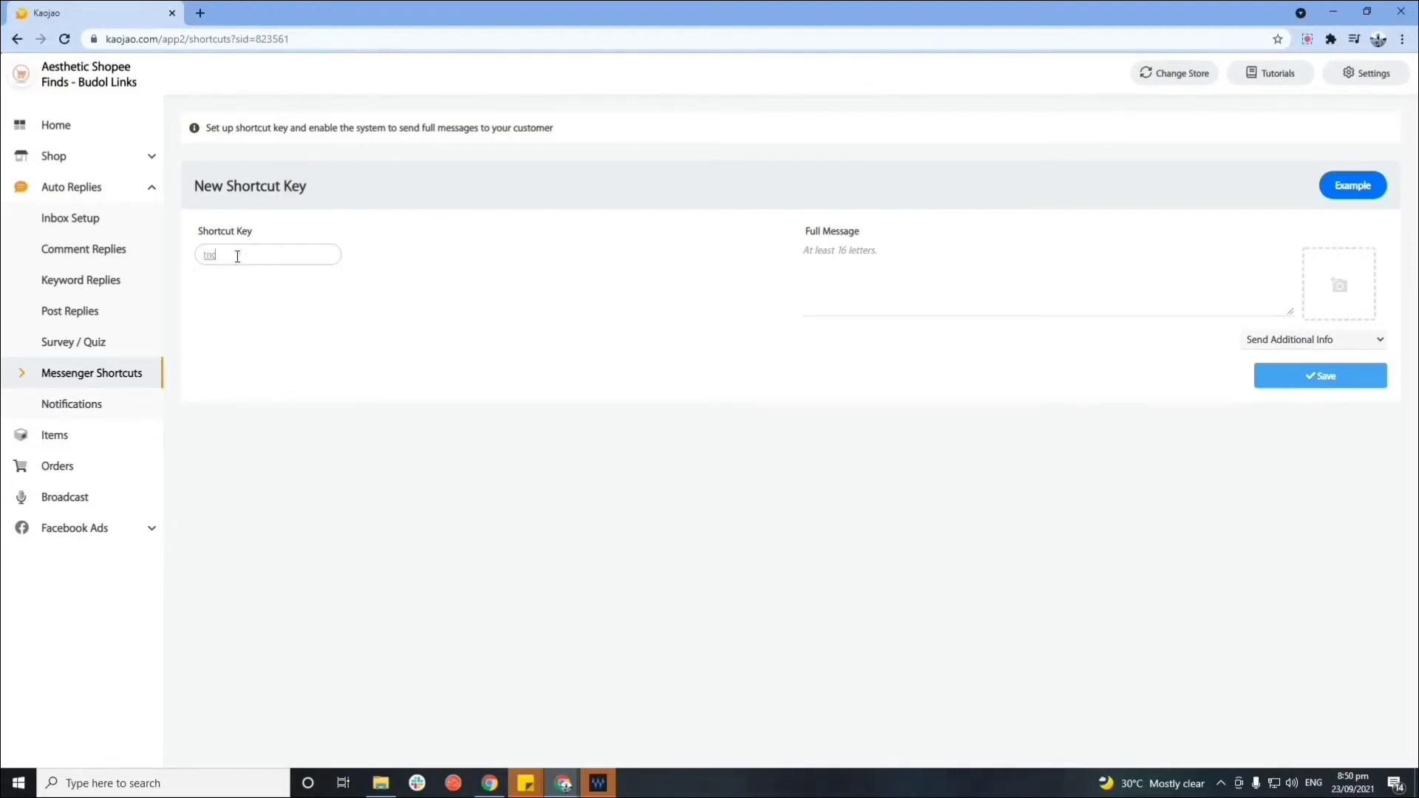
pyautogui.click(842, 262)
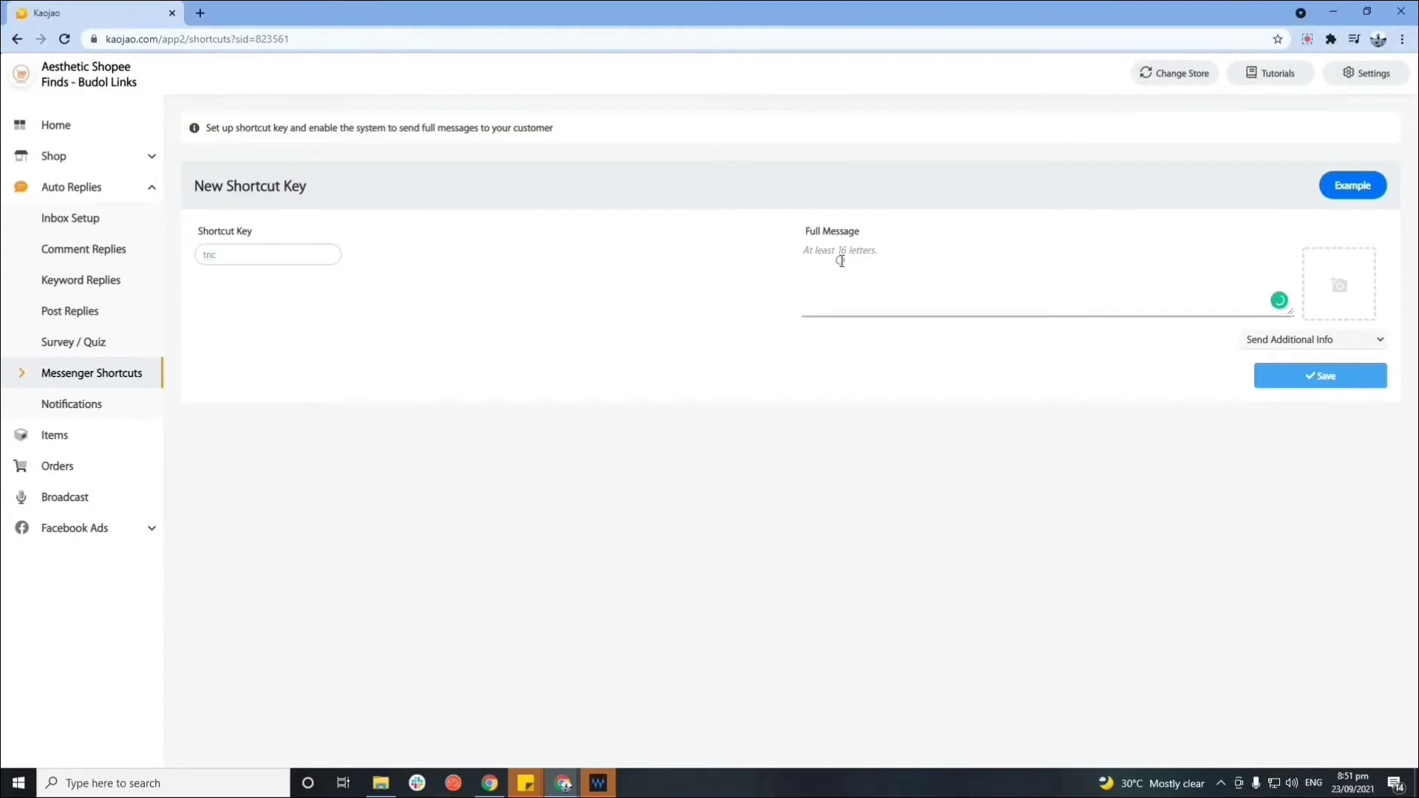
pyautogui.hotkey('ctrl', 'v')
pyautogui.scroll(2, 841, 267)
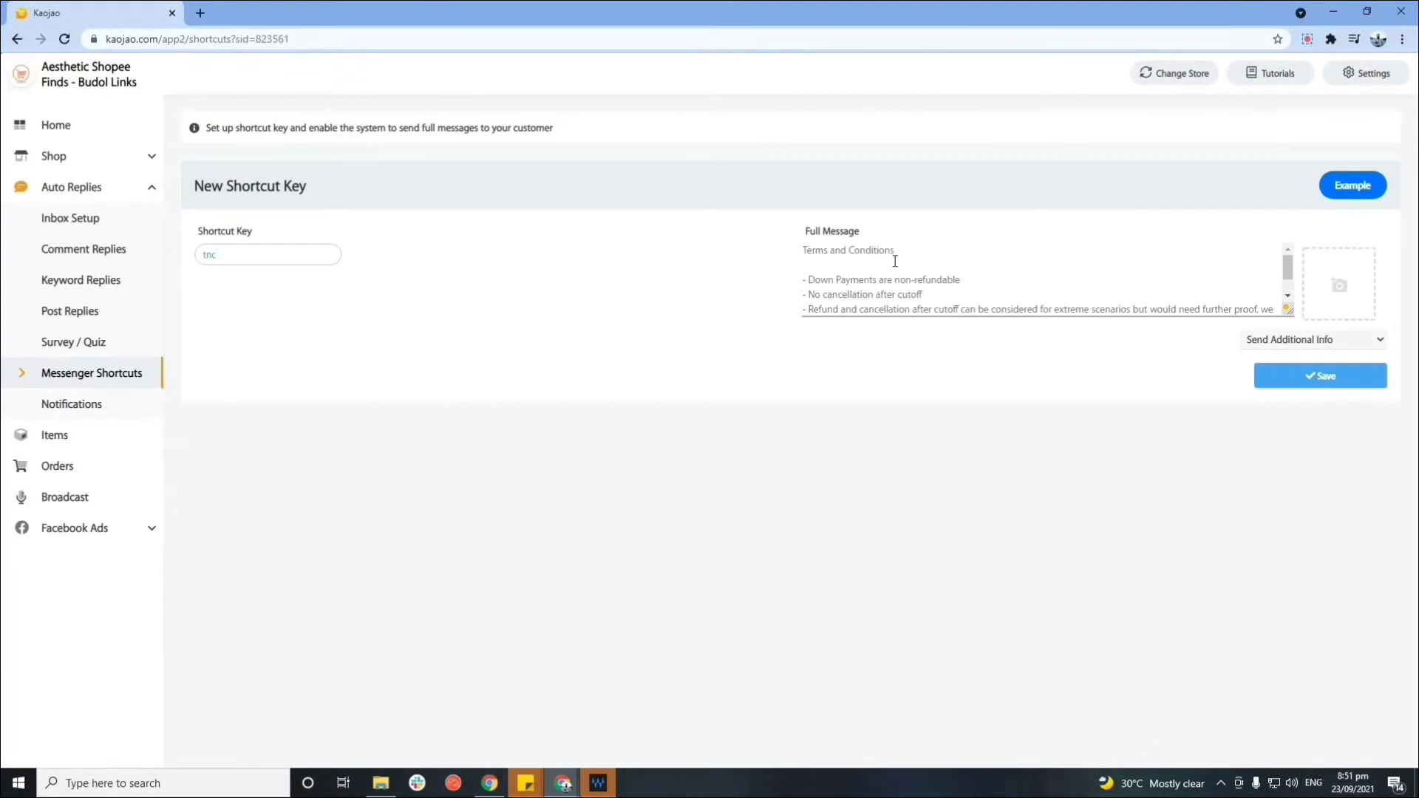
pyautogui.click(1315, 380)
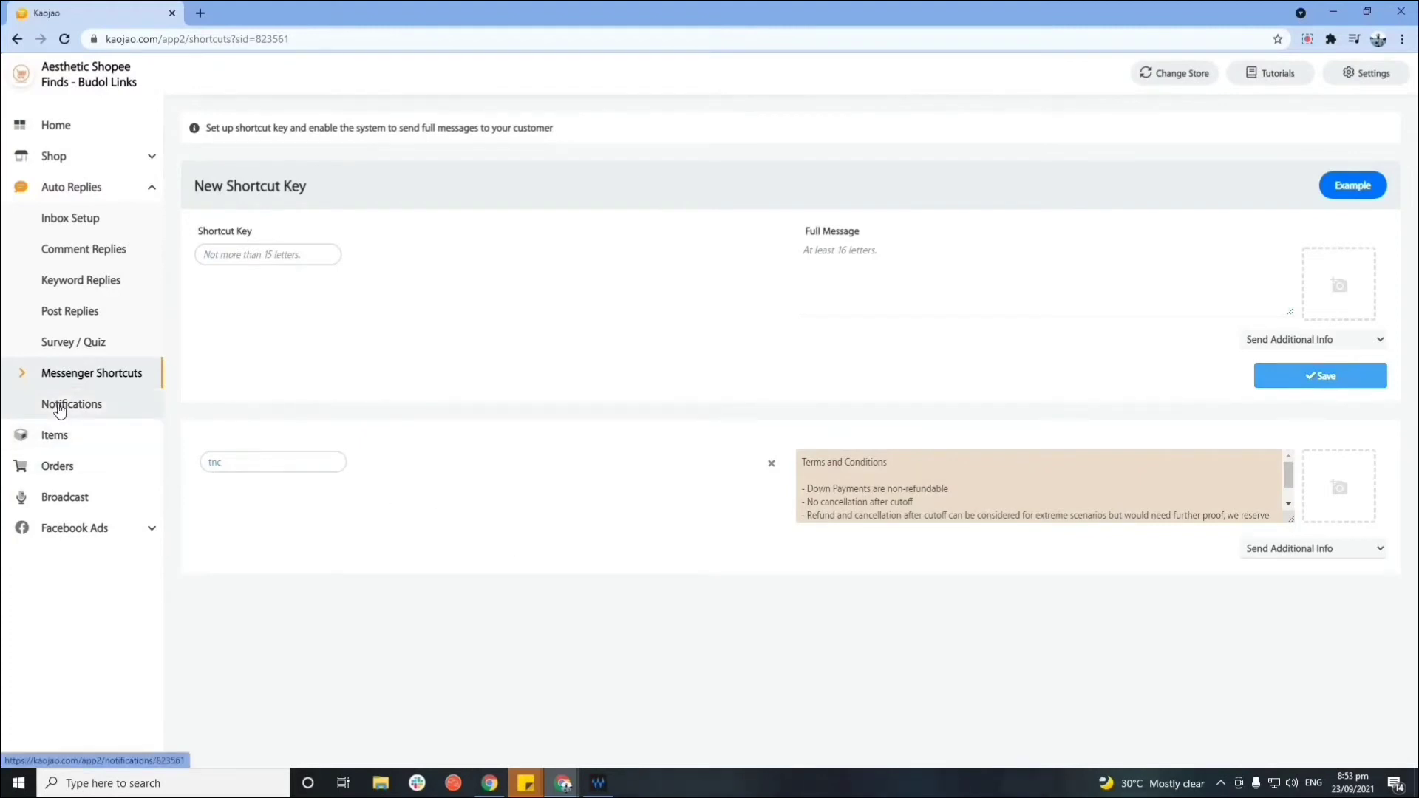
pyautogui.click(61, 408)
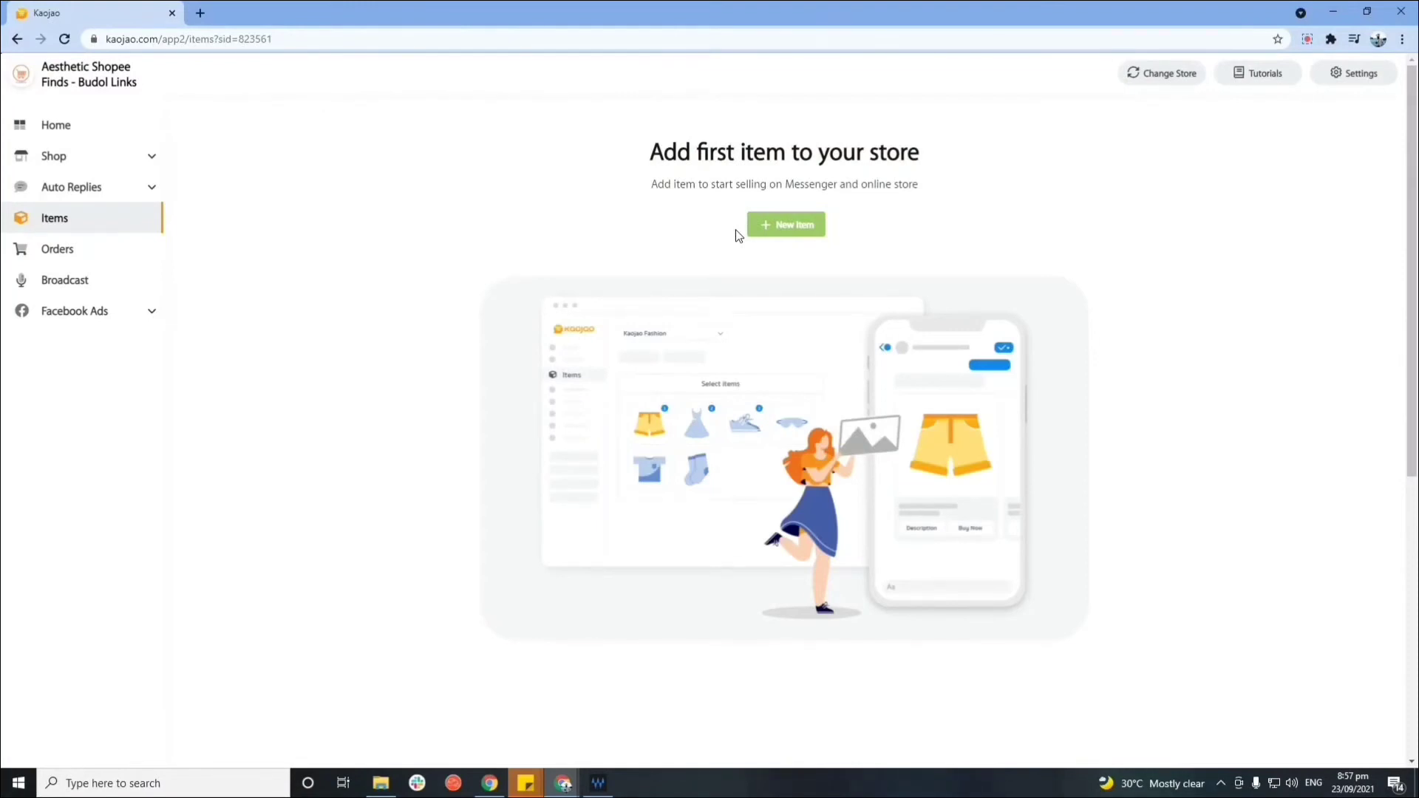
# Start a New Item, click into its Price field and review the rest of the form
pyautogui.click(780, 228)
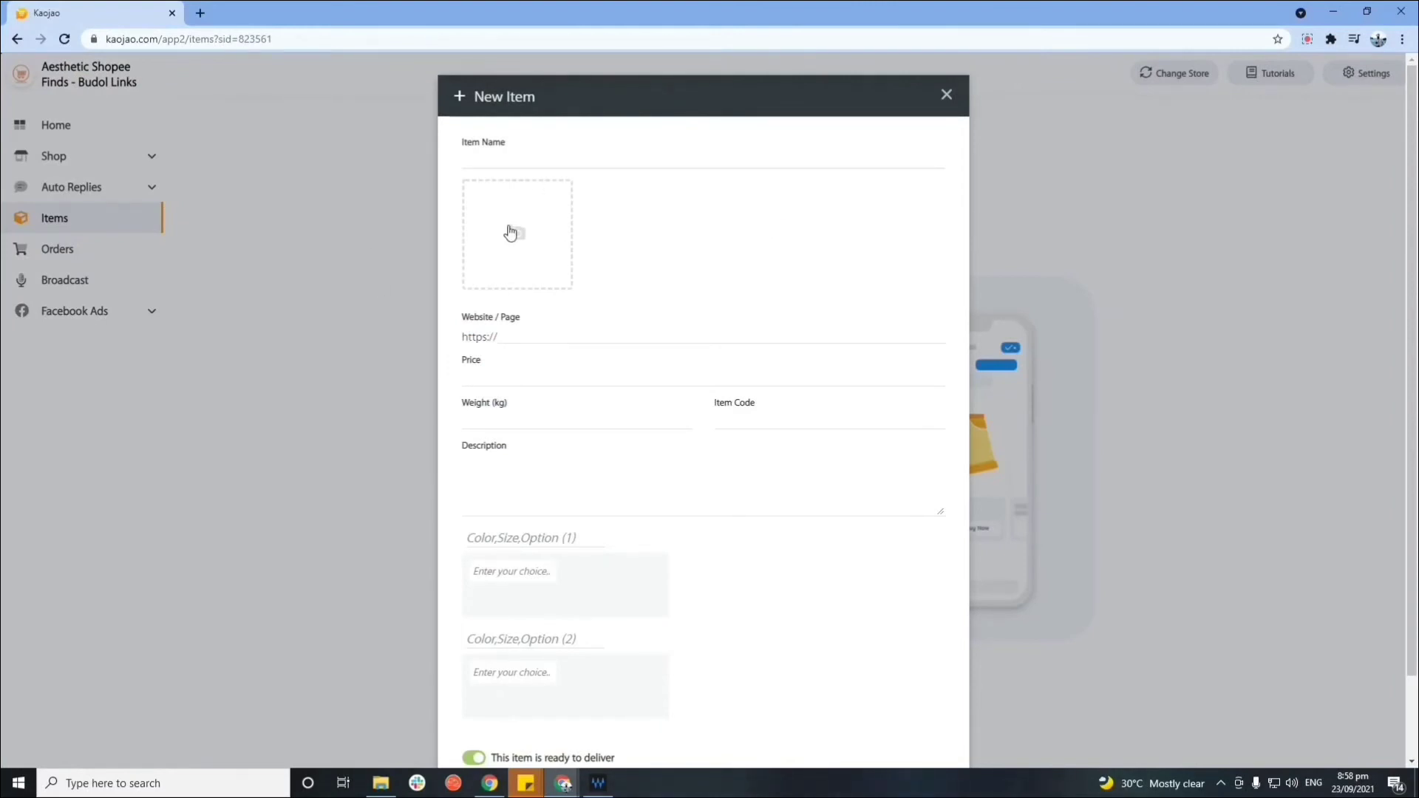
pyautogui.click(526, 378)
pyautogui.scroll(-2, 509, 465)
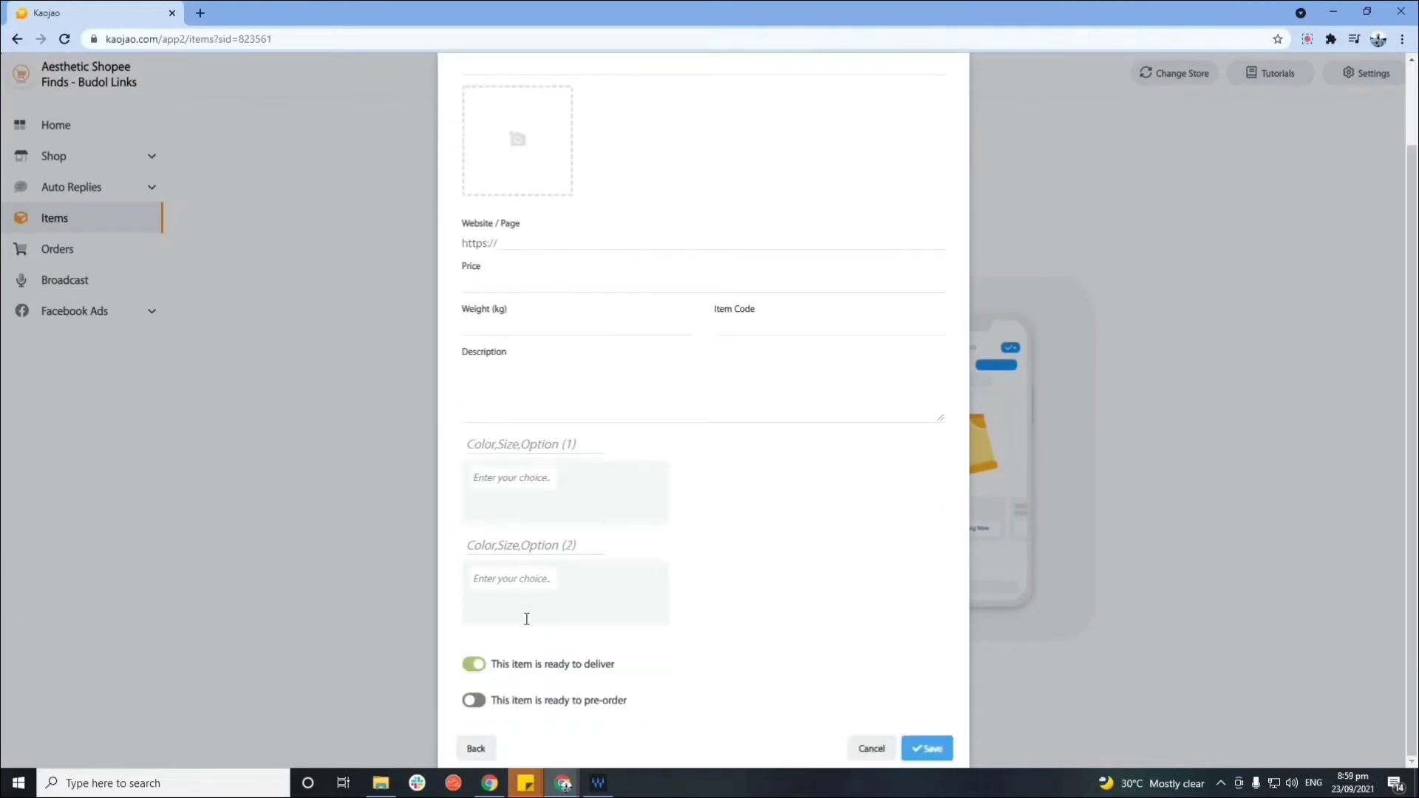
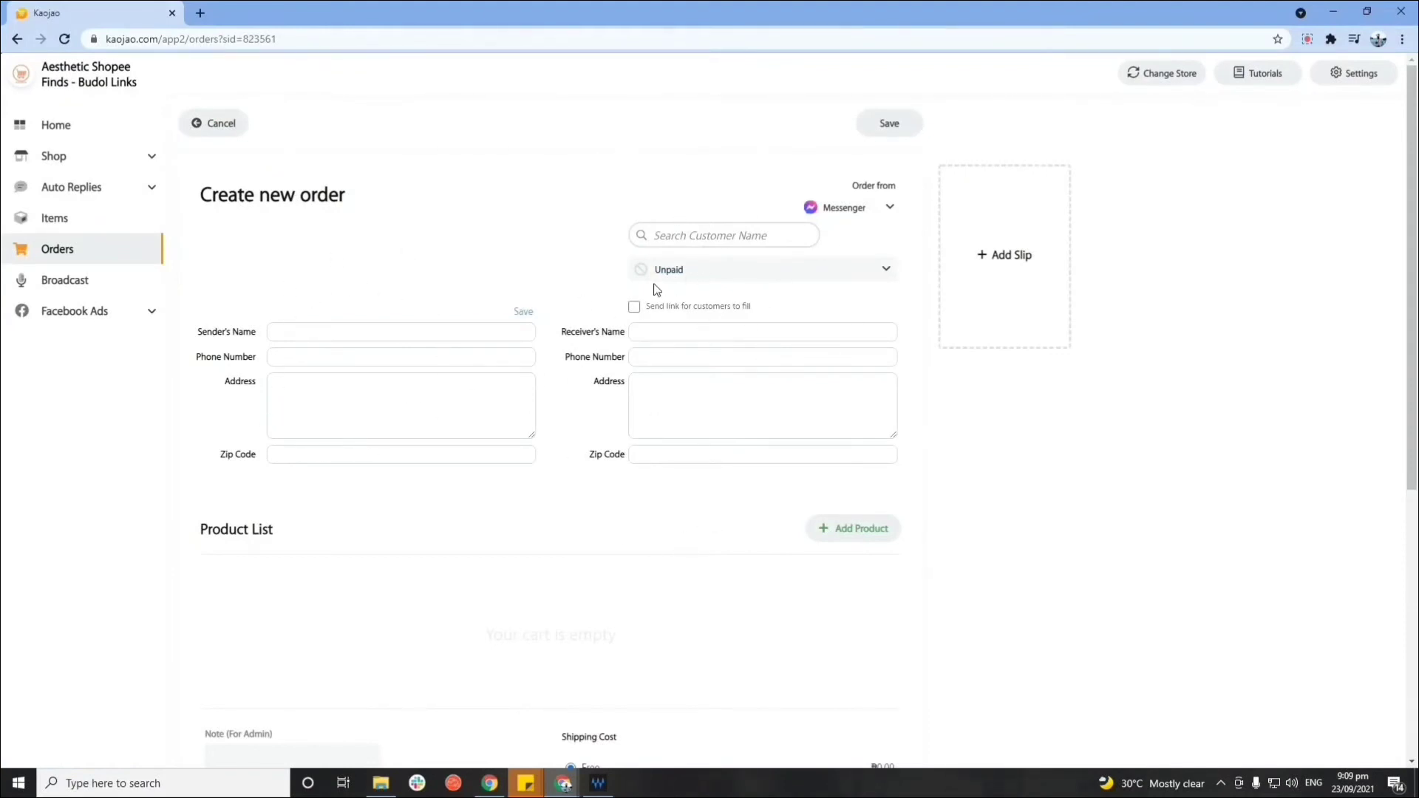
# Dismiss the Create new order form with Escape, discarding the unsaved order
pyautogui.press('Escape')
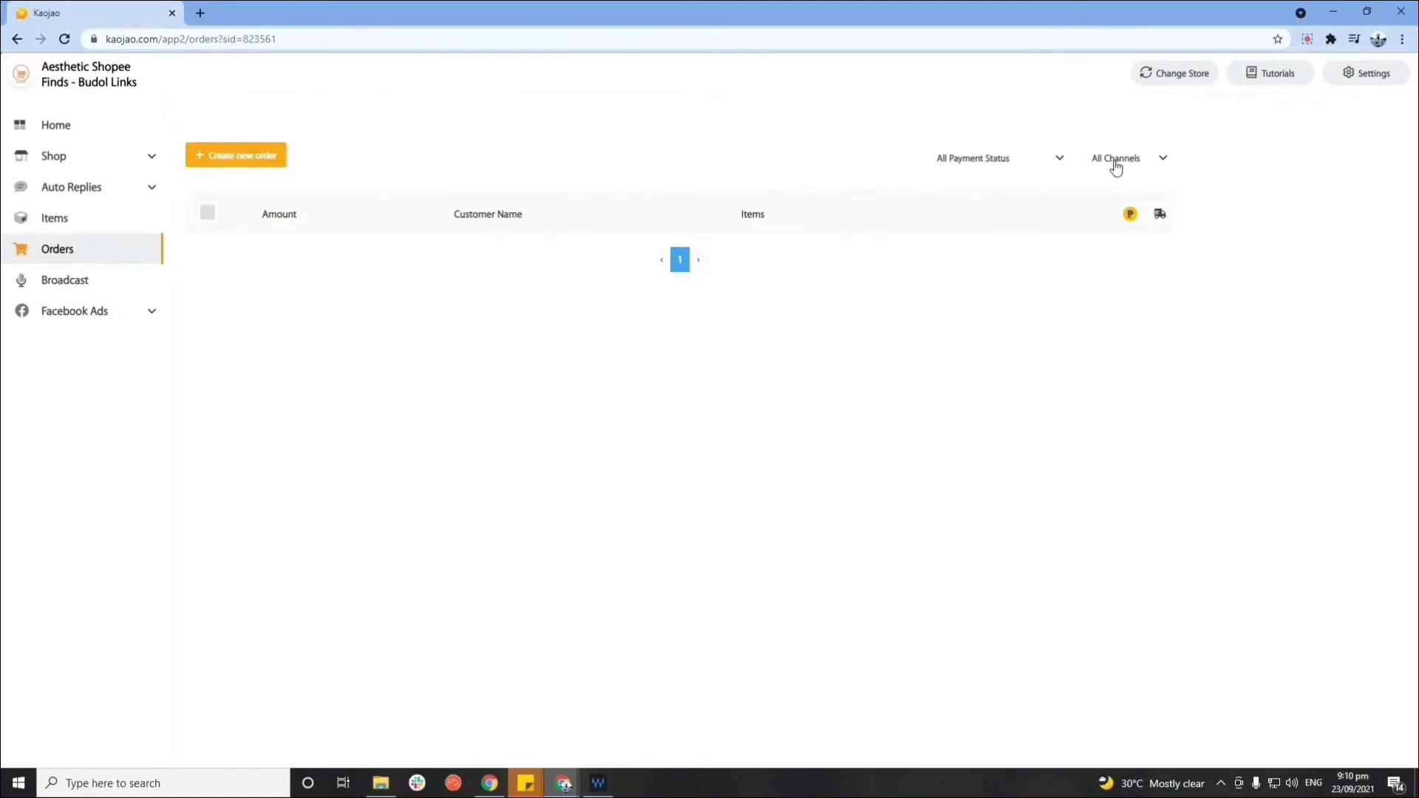
# Check the options in the All Channels and All Payment Status filters on the Orders list
pyautogui.click(1150, 167)
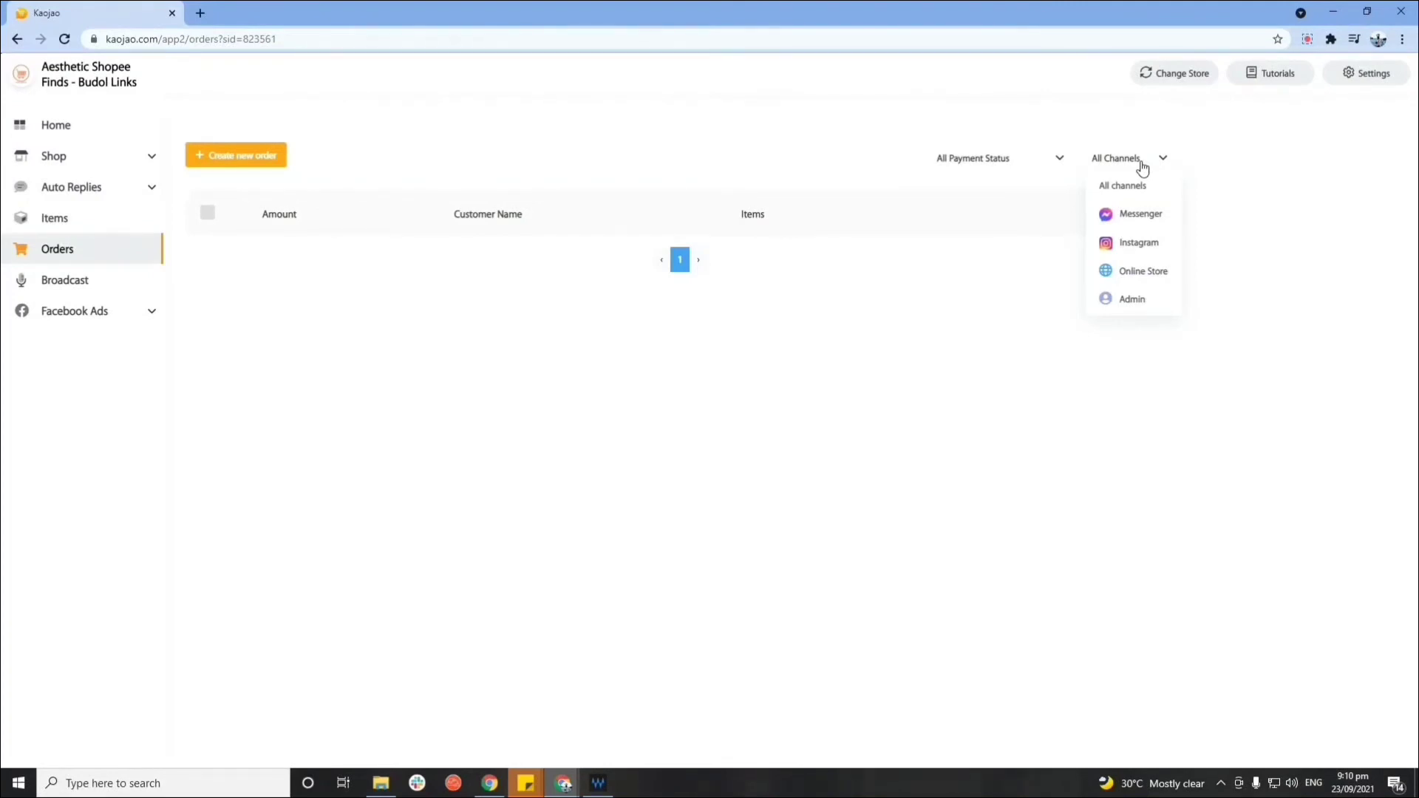
pyautogui.click(1060, 159)
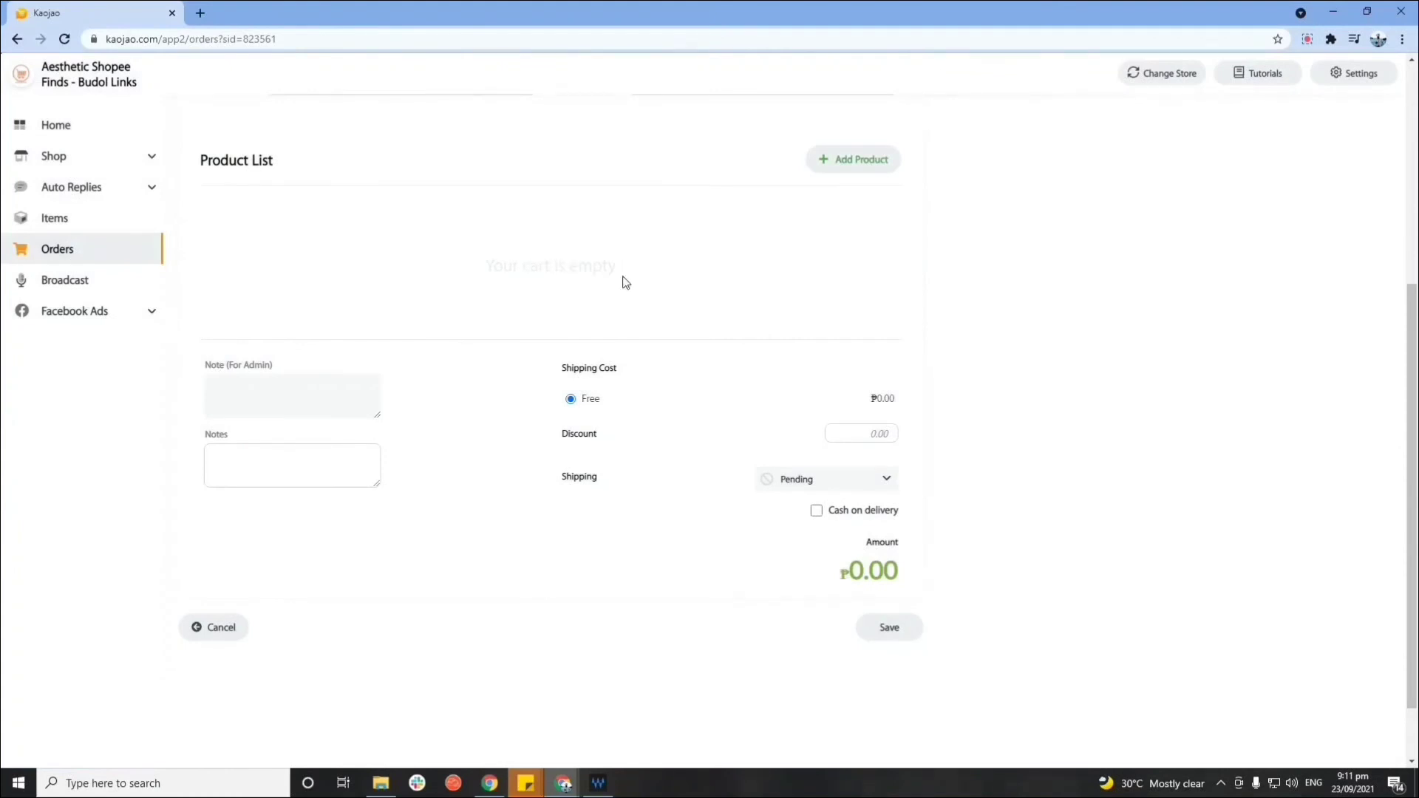
# Mark the order as cash on delivery, leave shipping at Pending, and go to Broadcast
pyautogui.scroll(-1, 626, 282)
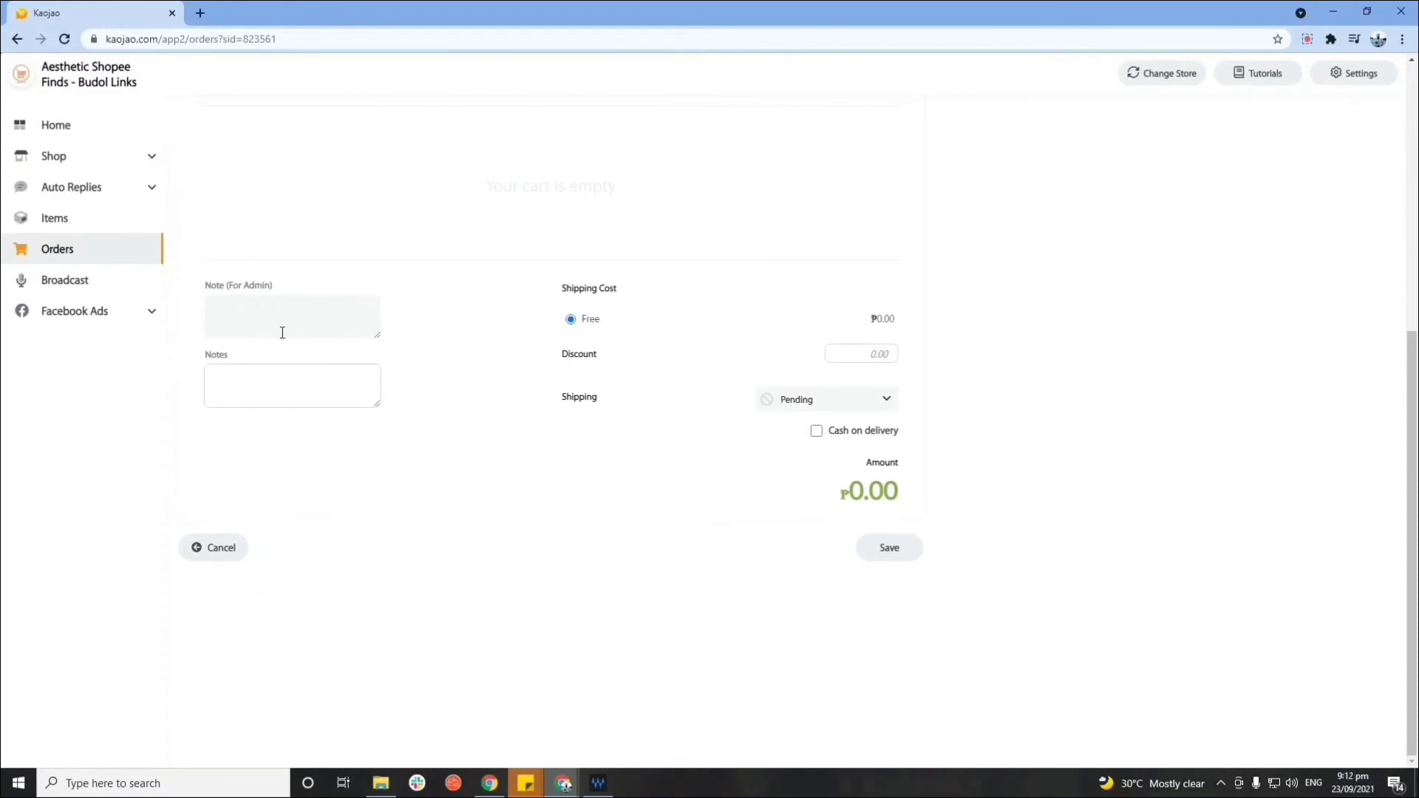
pyautogui.click(819, 434)
pyautogui.click(885, 398)
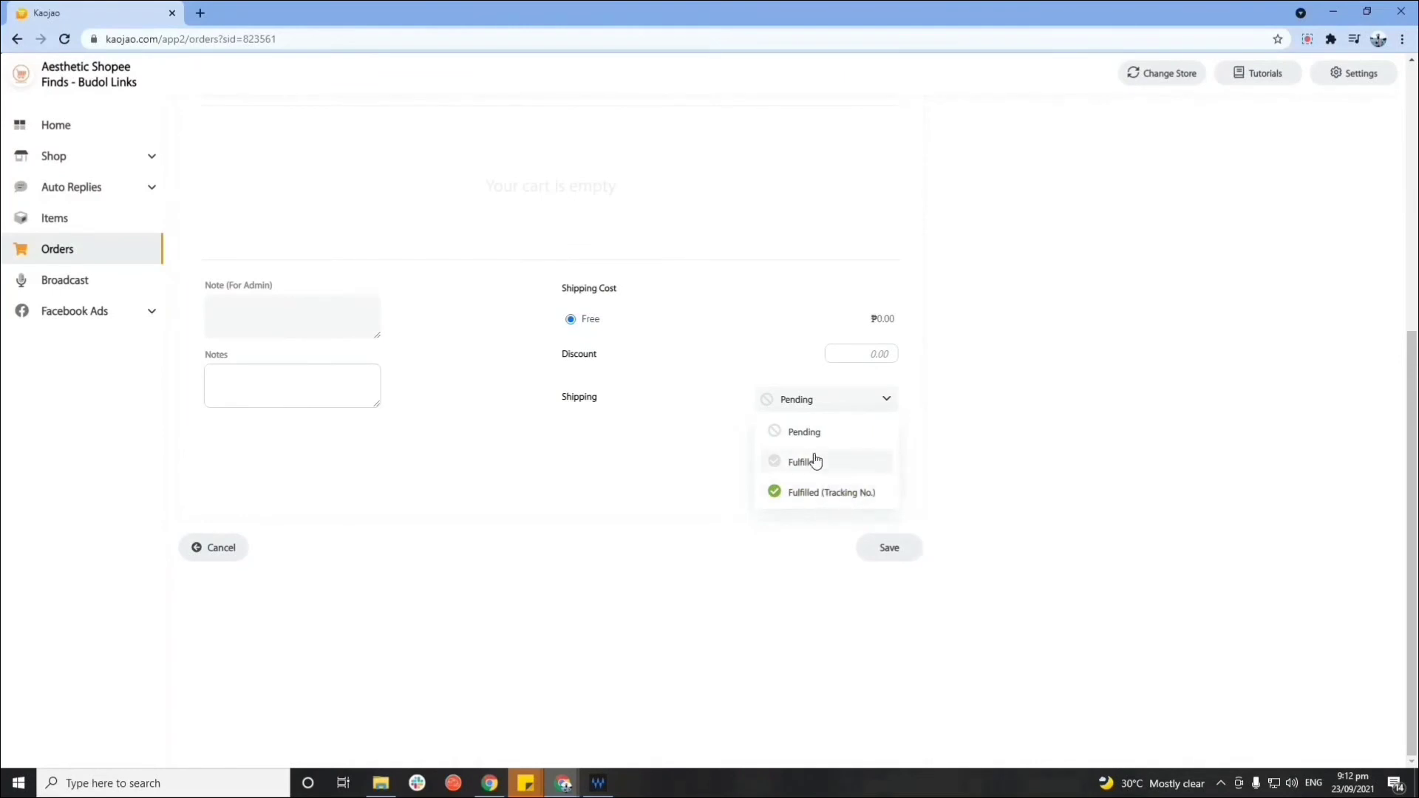
pyautogui.click(615, 446)
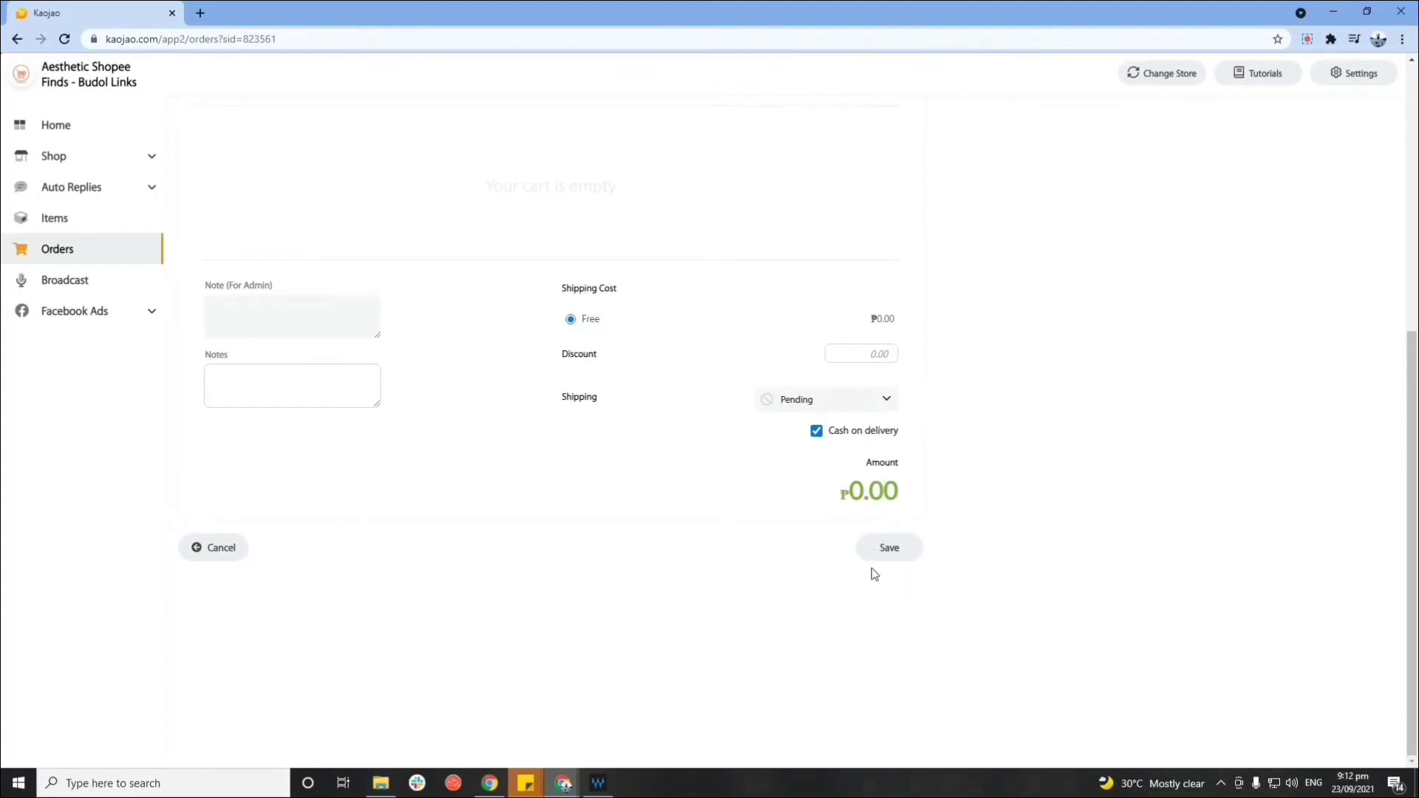
pyautogui.click(82, 292)
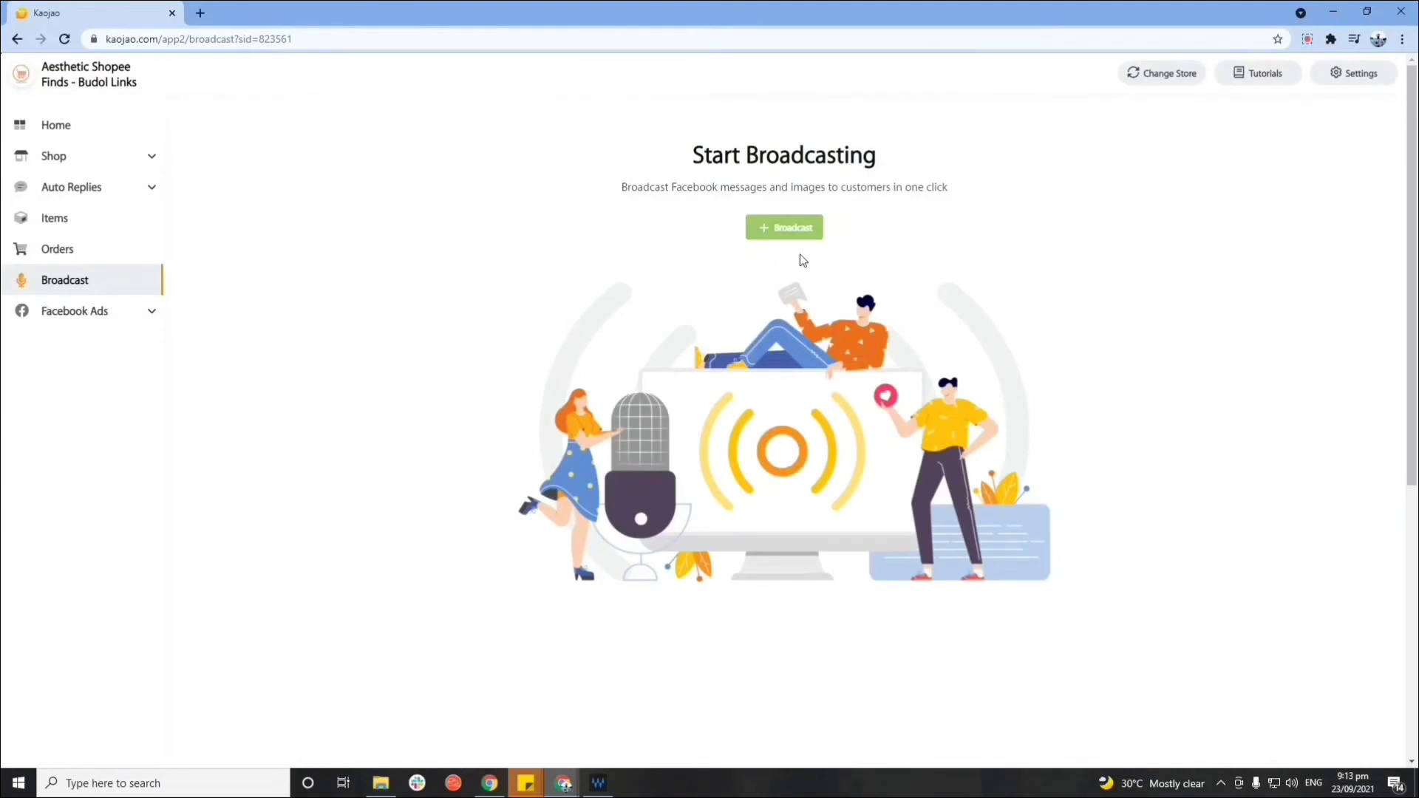
# Start a new broadcast and tick the store page as a recipient
pyautogui.click(767, 225)
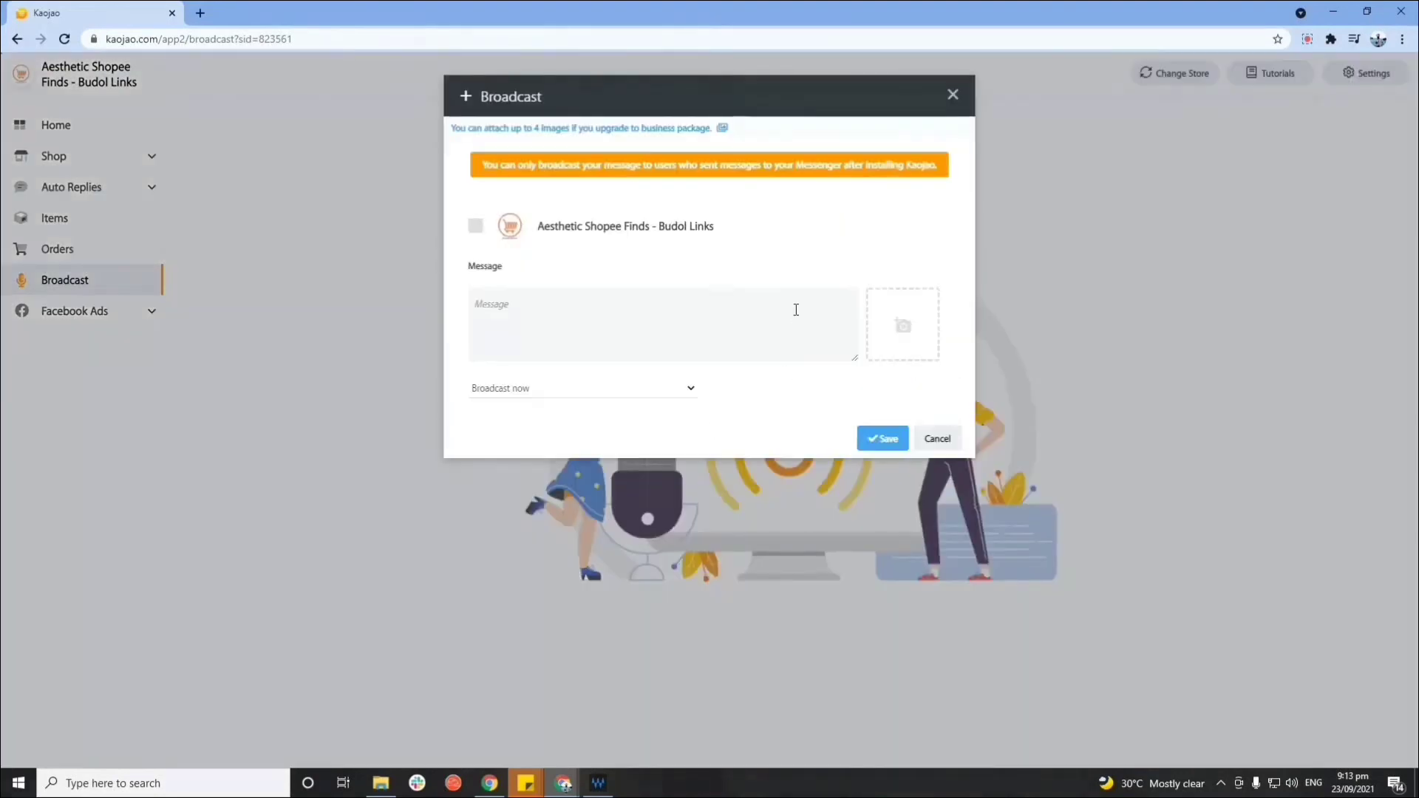
pyautogui.click(569, 226)
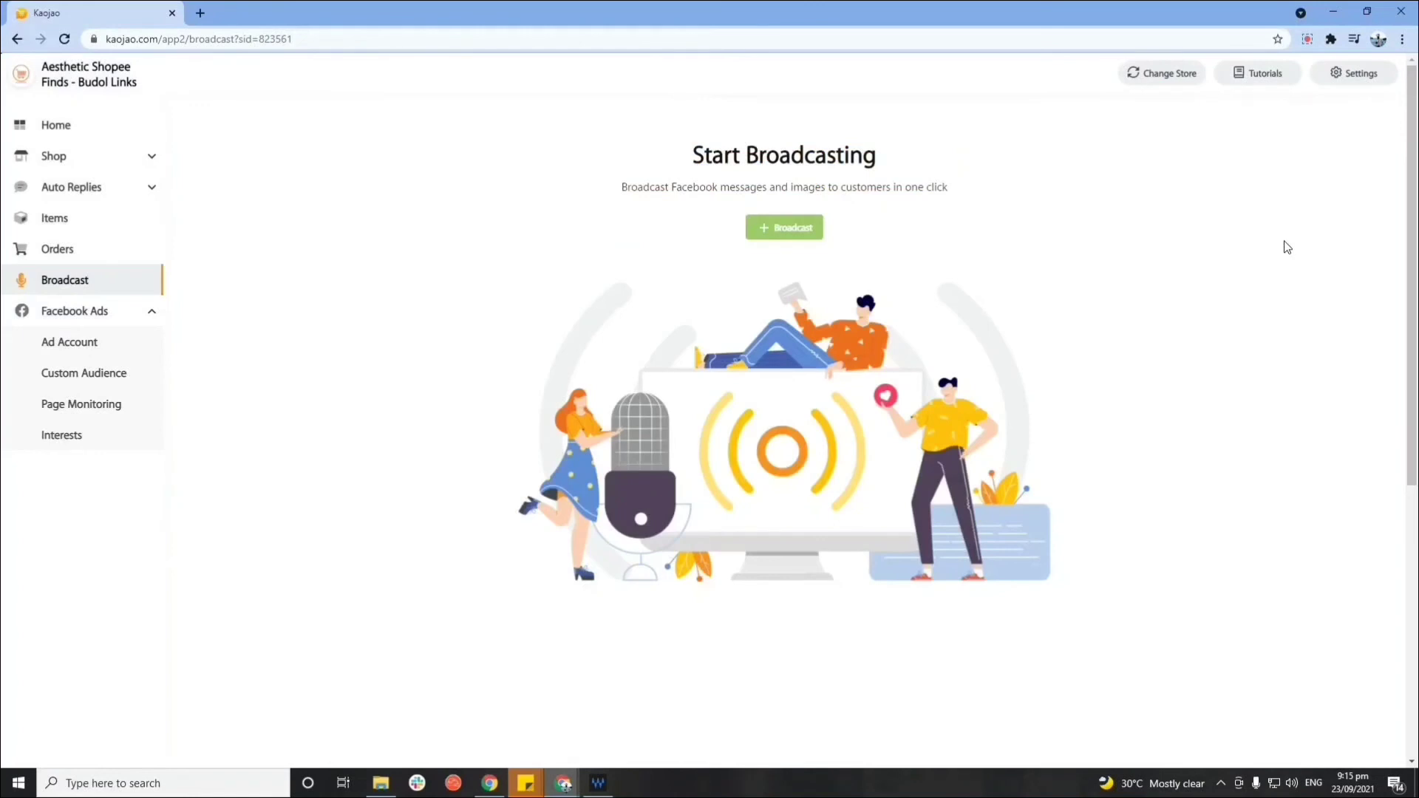
# Visit the Ad Account, Custom Audience, Page Monitoring and Interests pages under Facebook Ads
pyautogui.click(86, 312)
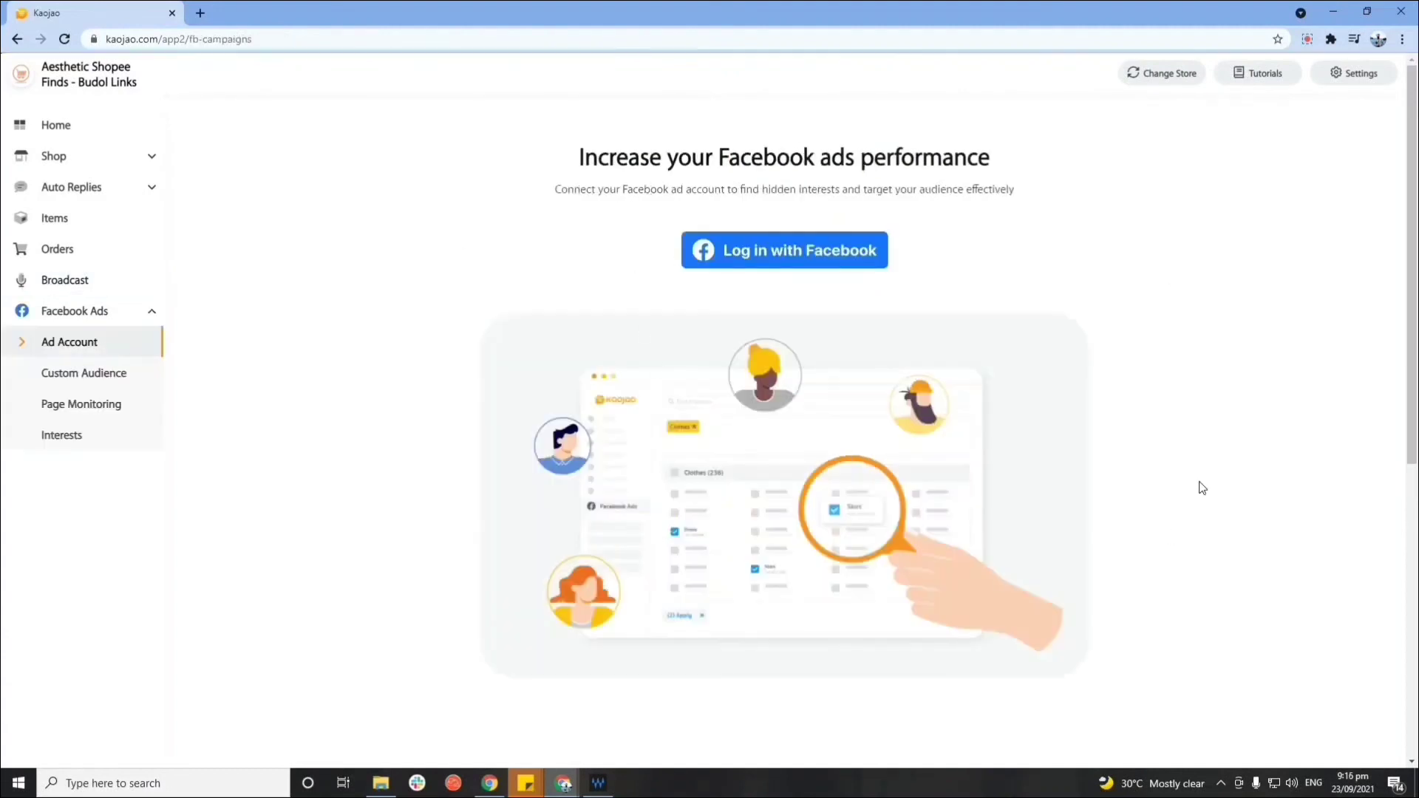
pyautogui.click(77, 383)
pyautogui.click(74, 408)
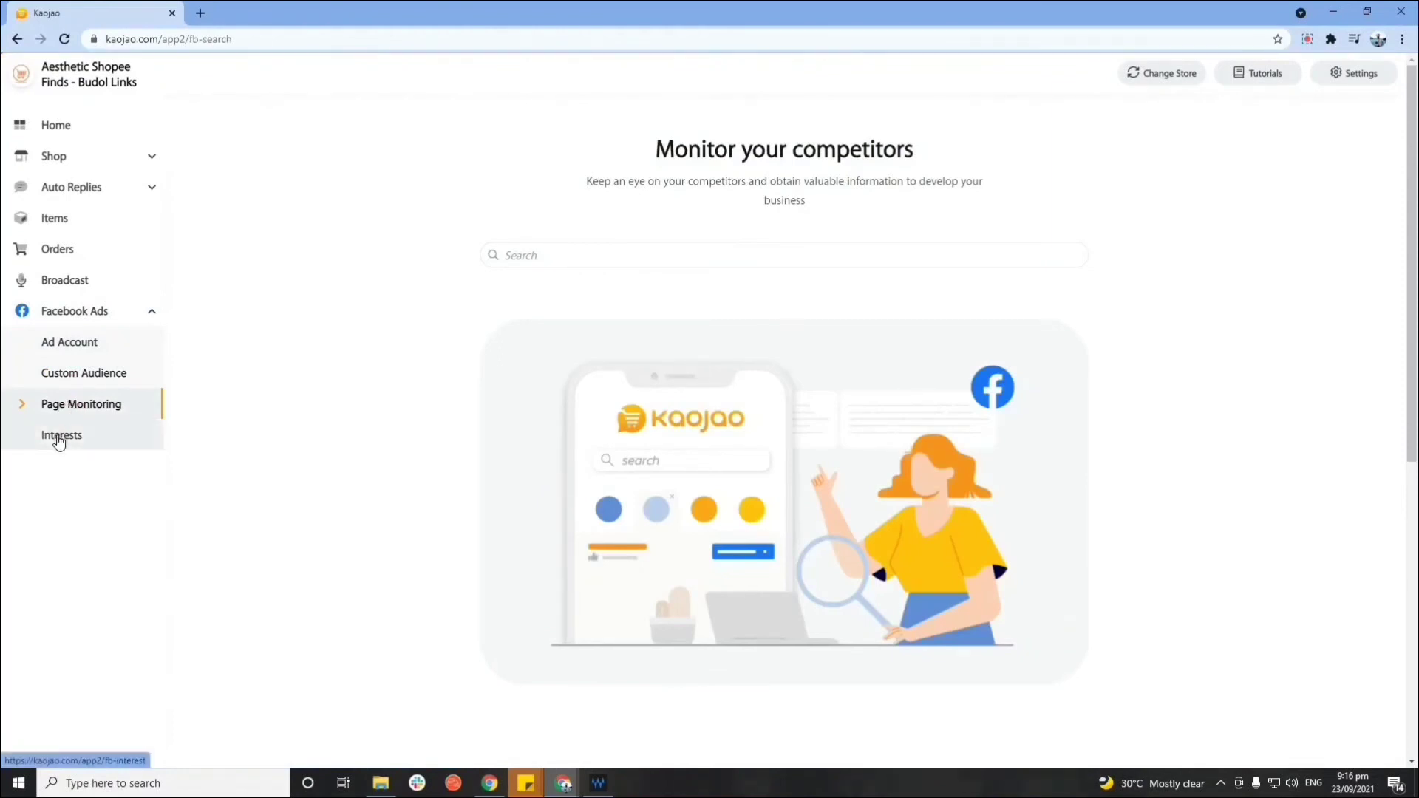
pyautogui.click(59, 437)
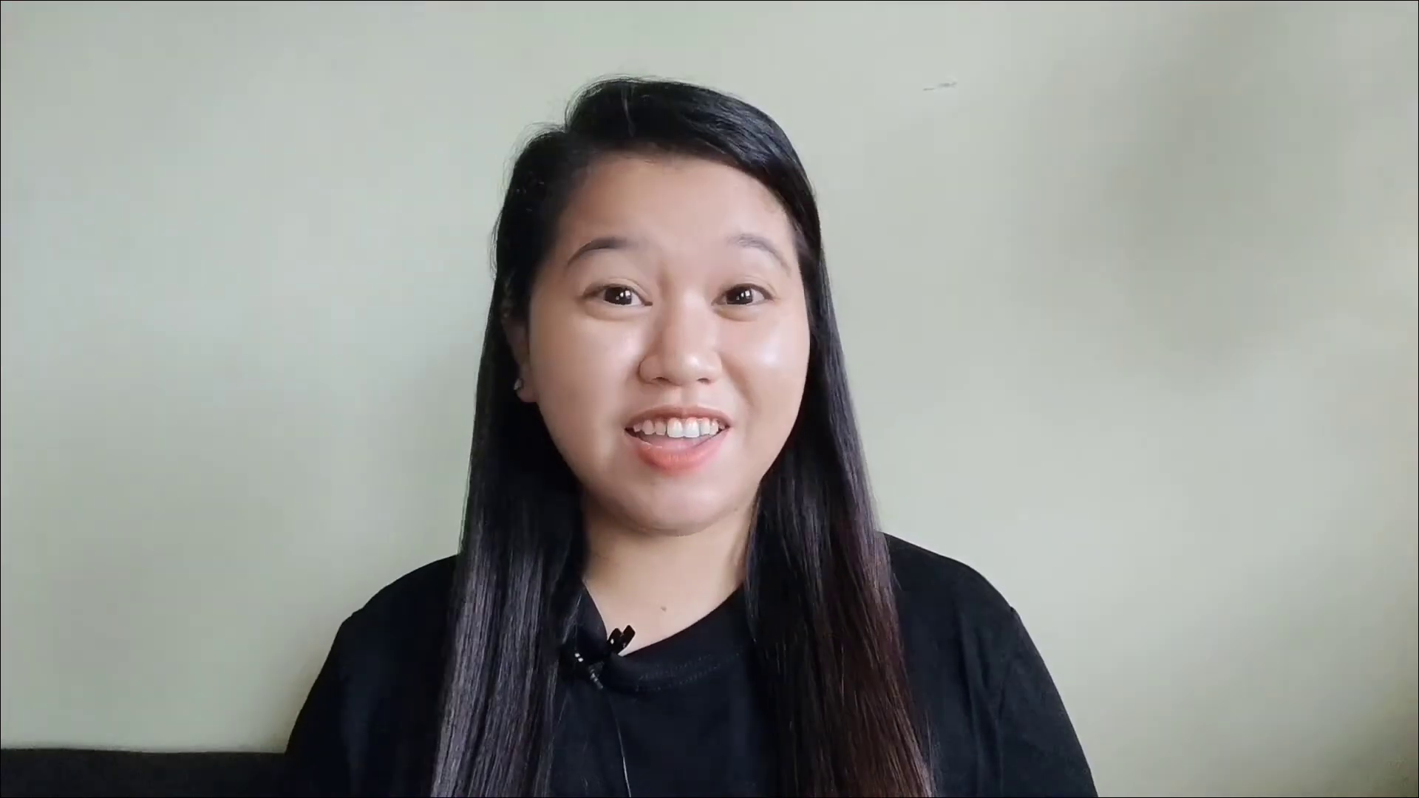